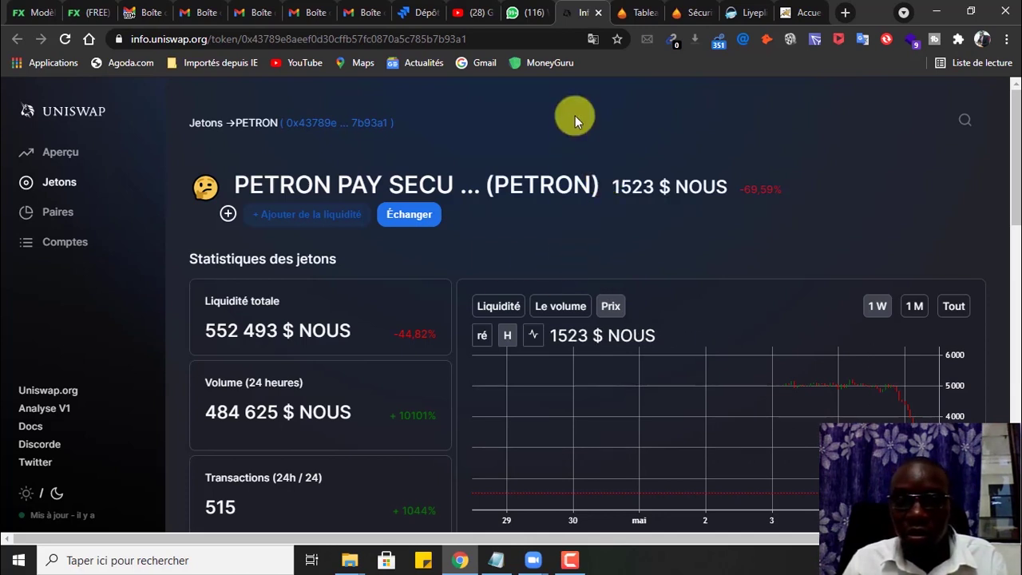
# Step: Highlight the ETAPE N°2 MetaMask heading in the Notepad notes, then return to PetronPay
pyautogui.click(497, 560)
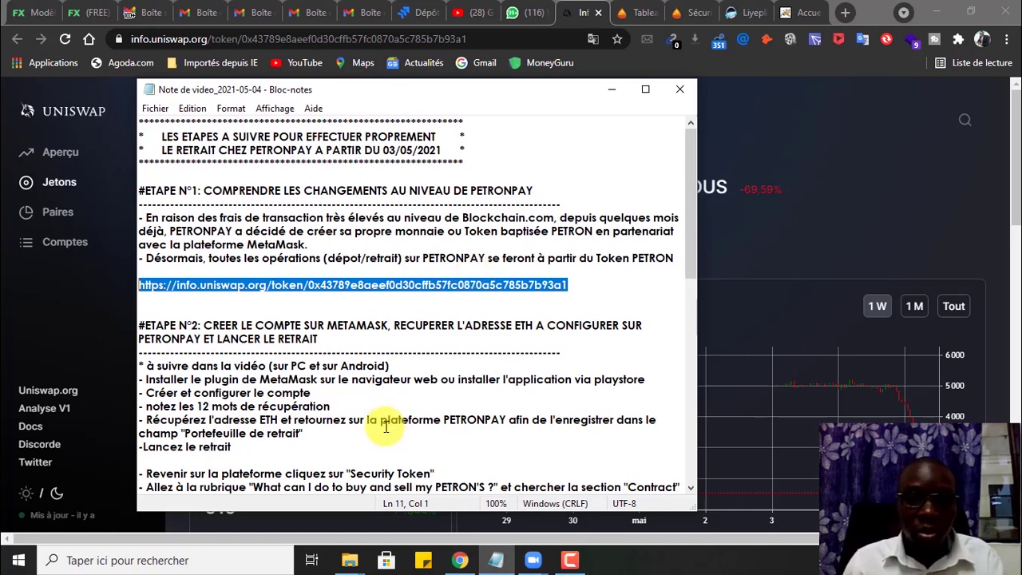
pyautogui.moveTo(317, 338); pyautogui.dragTo(141, 326)
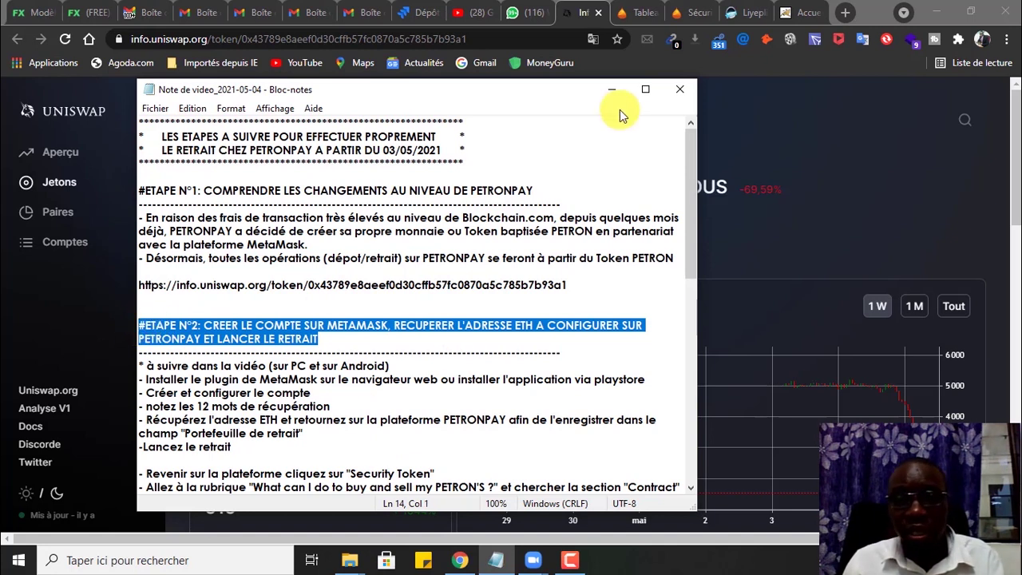
pyautogui.click(644, 16)
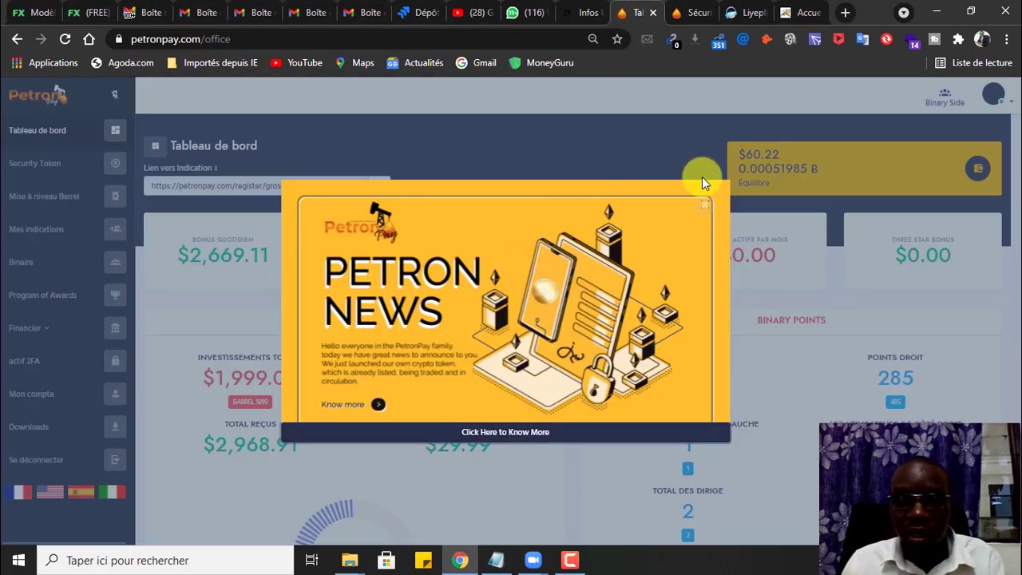
# Step: Dismiss the Petron News popup and open the withdrawals list under Financier
pyautogui.click(705, 206)
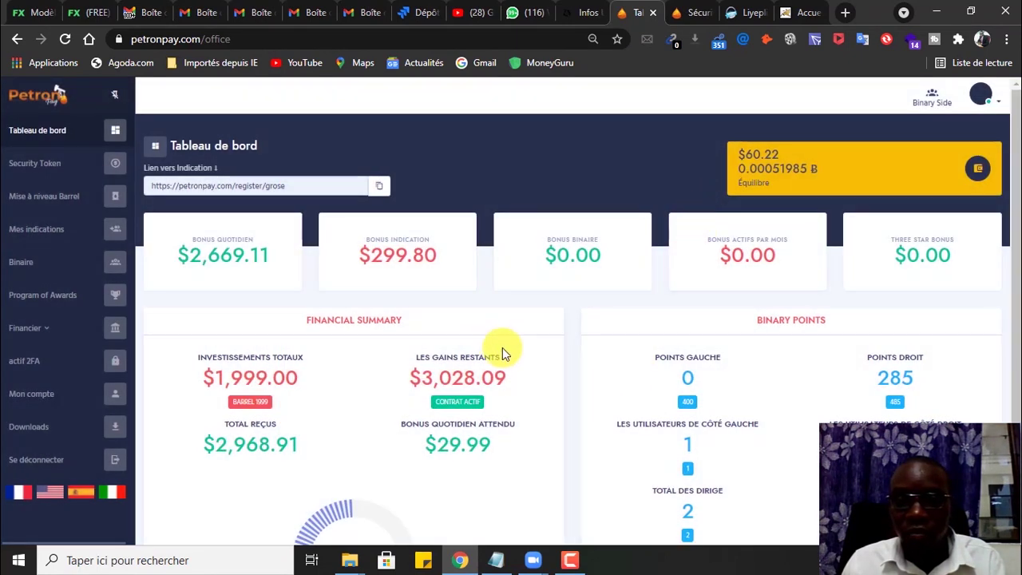
pyautogui.scroll(-2, 369, 380)
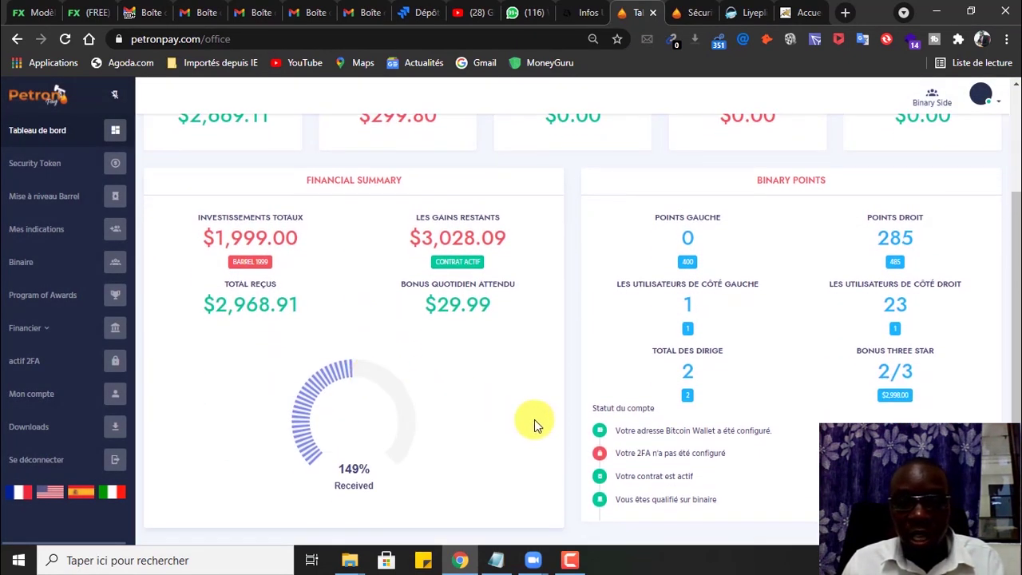
pyautogui.scroll(1, 582, 456)
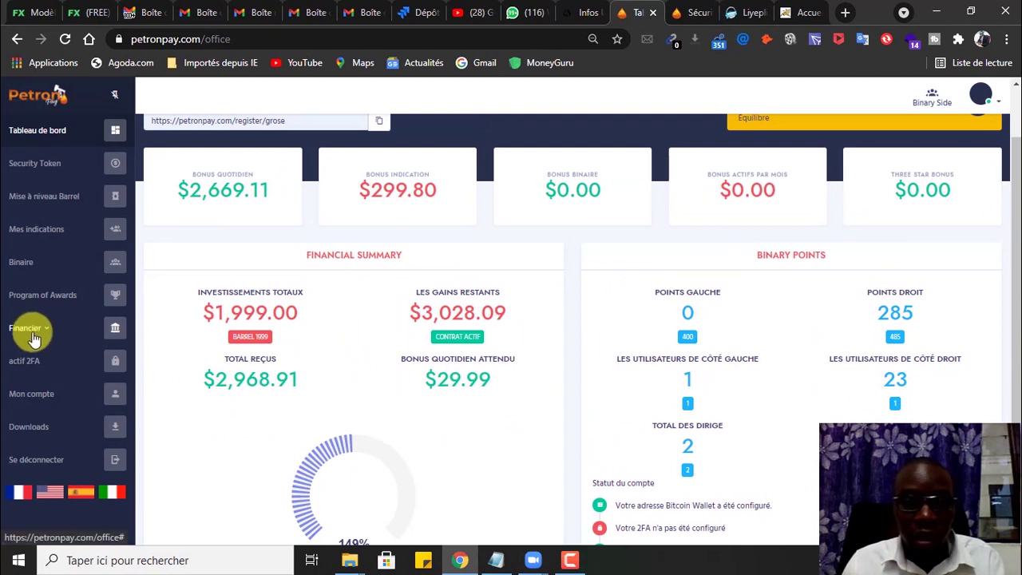
pyautogui.click(47, 332)
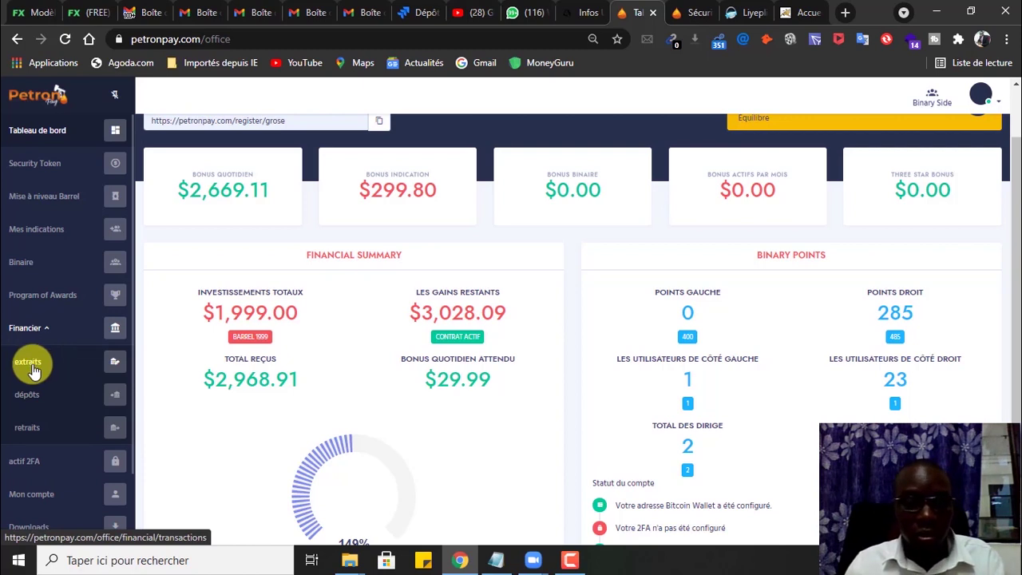
pyautogui.click(27, 428)
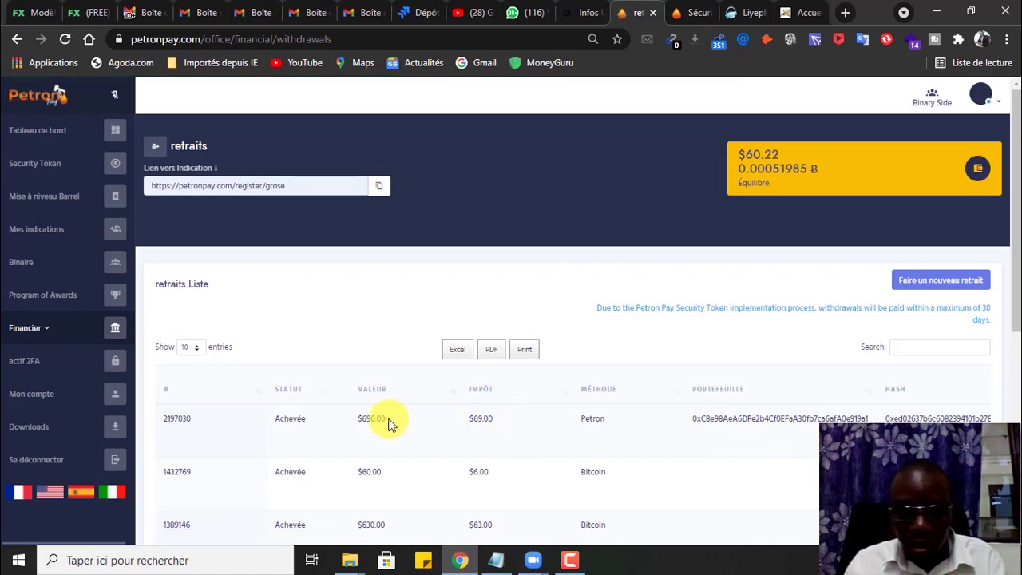
# Step: Select the $690.00 Petron withdrawal amount and its transaction hash
pyautogui.moveTo(388, 421); pyautogui.dragTo(354, 421)
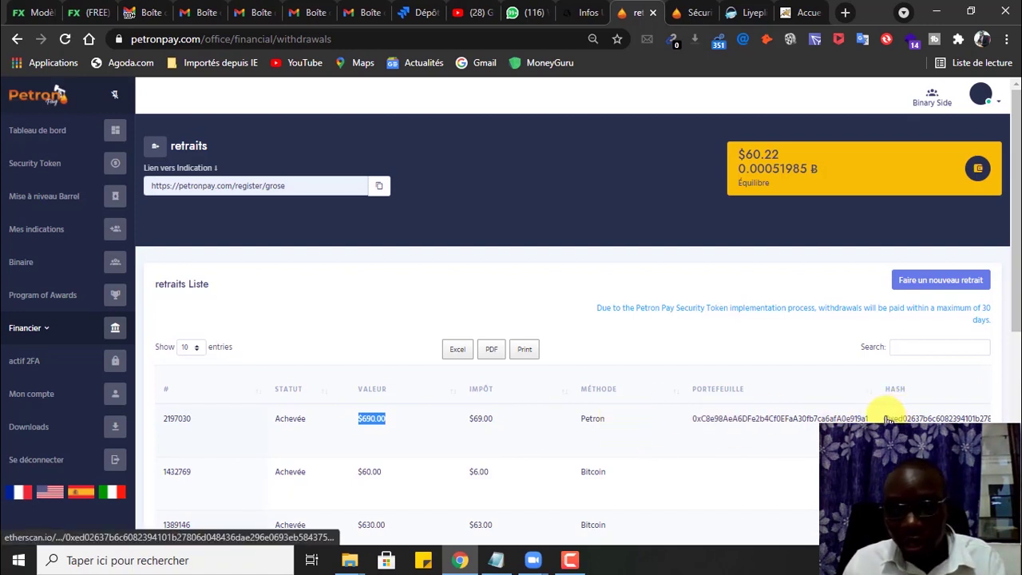
pyautogui.moveTo(883, 417); pyautogui.dragTo(946, 412)
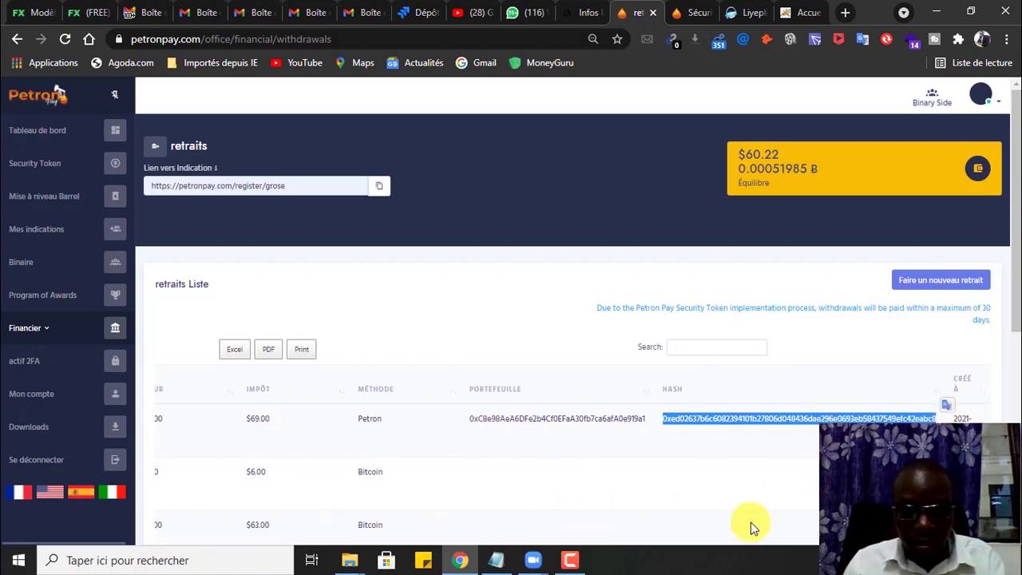
pyautogui.scroll(-5, 885, 315)
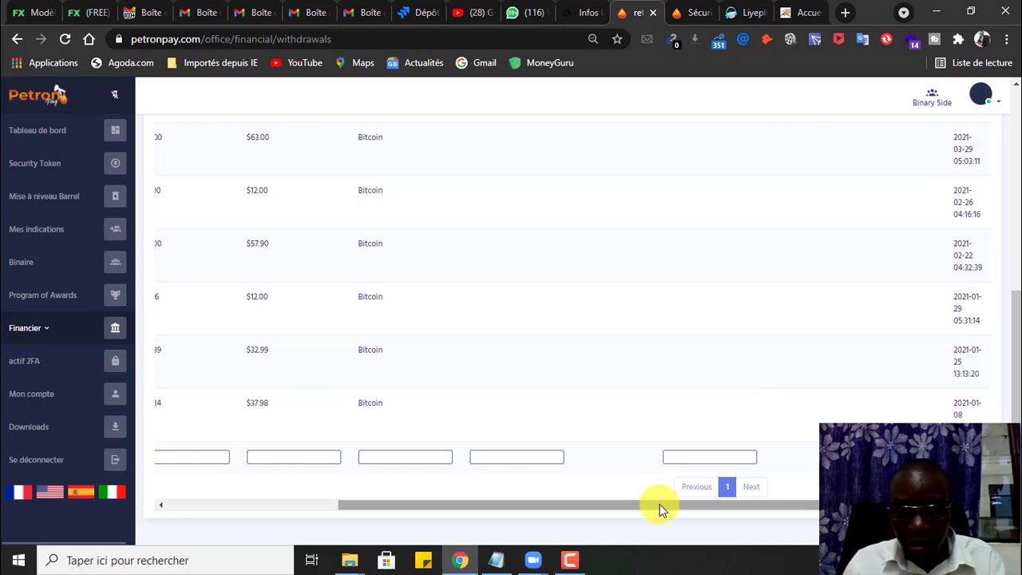
pyautogui.moveTo(662, 505); pyautogui.dragTo(458, 503)
pyautogui.scroll(5, 440, 269)
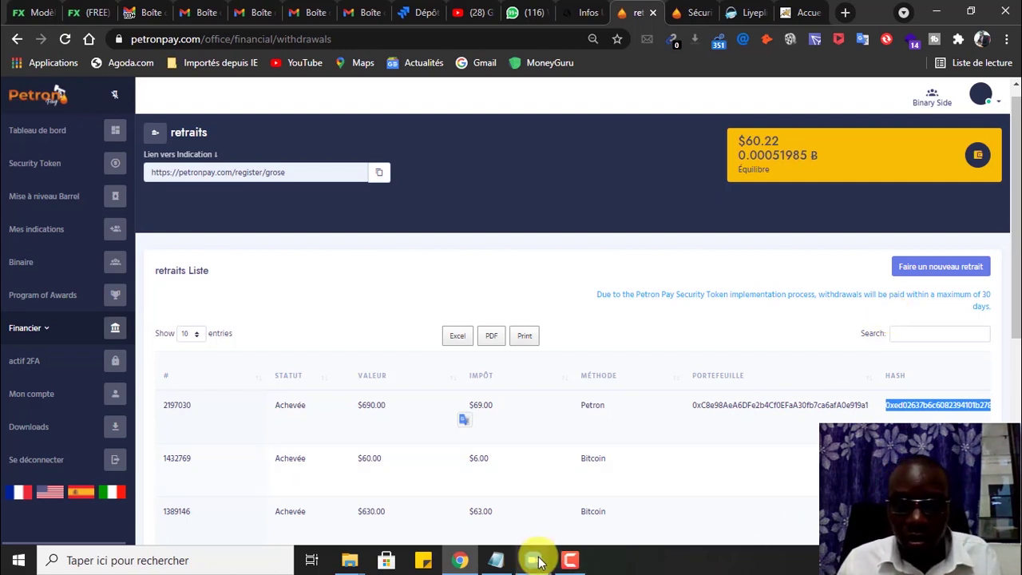
# Step: Switch to the 'Zoom Réunion 40-Minutes' meeting sharing the phone's home screen
pyautogui.moveTo(538, 561)
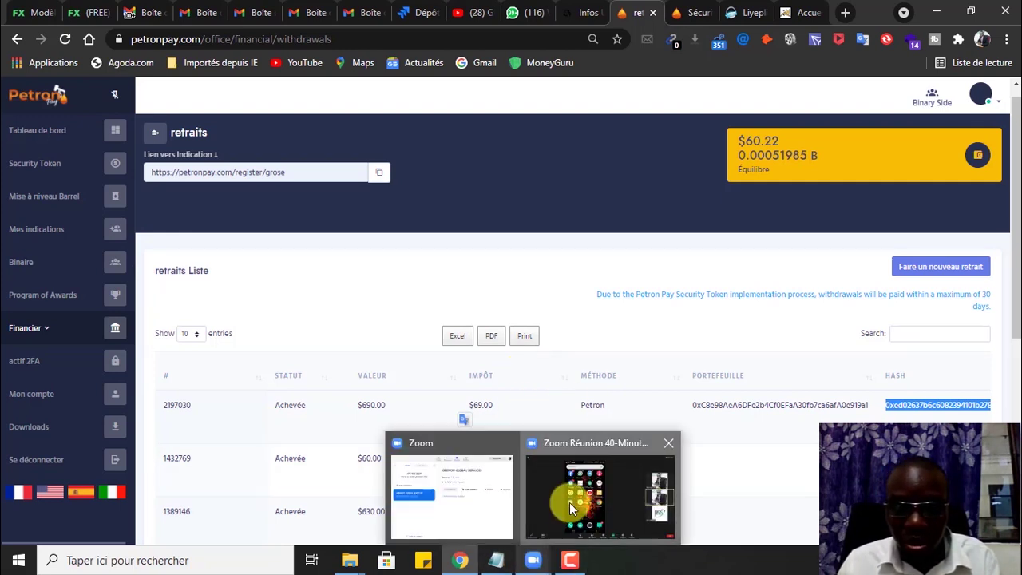
pyautogui.click(570, 502)
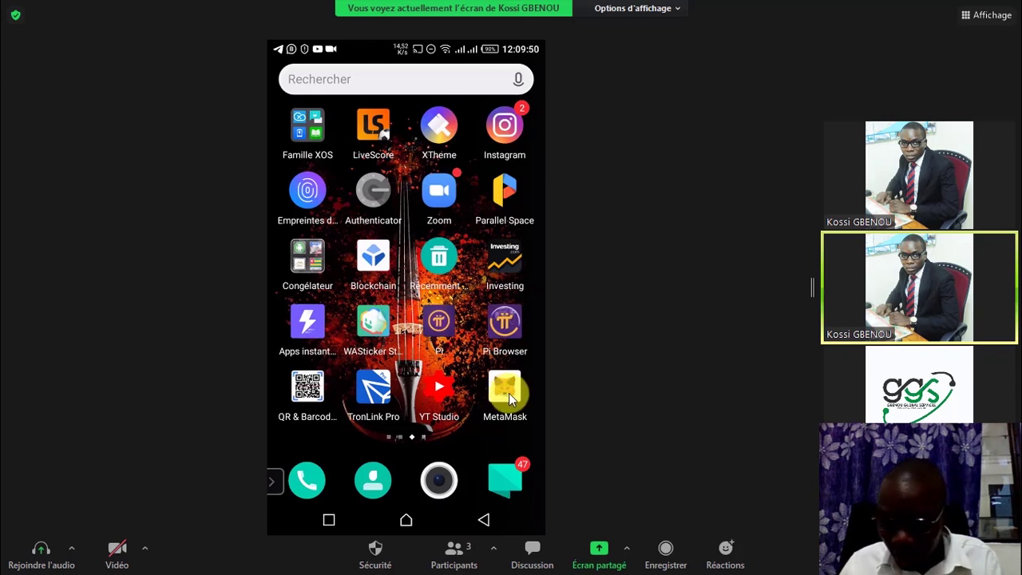
# Step: Launch MetaMask on the shared phone to show 0.3177 PETRON, then bring up Task View
pyautogui.click(509, 396)
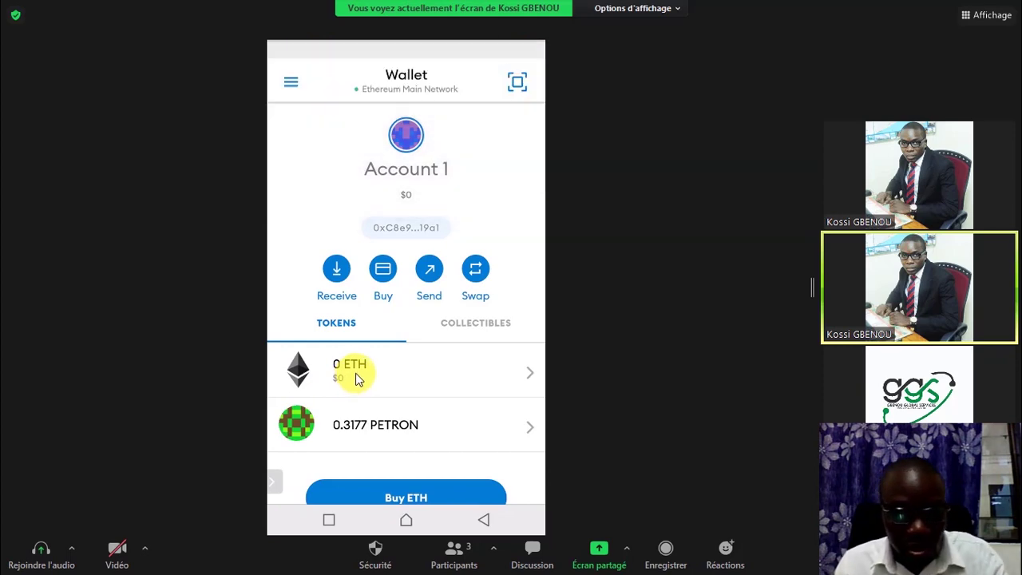
pyautogui.press('super+Tab')
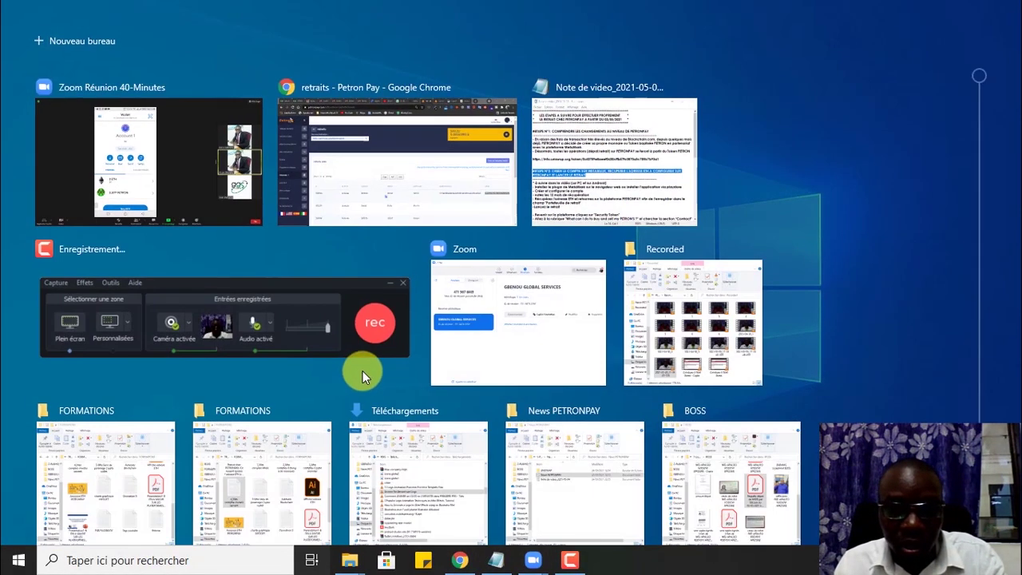
# Step: Read down the Notepad steps to the PETRON contract address, then return to PetronPay withdrawals
pyautogui.click(424, 182)
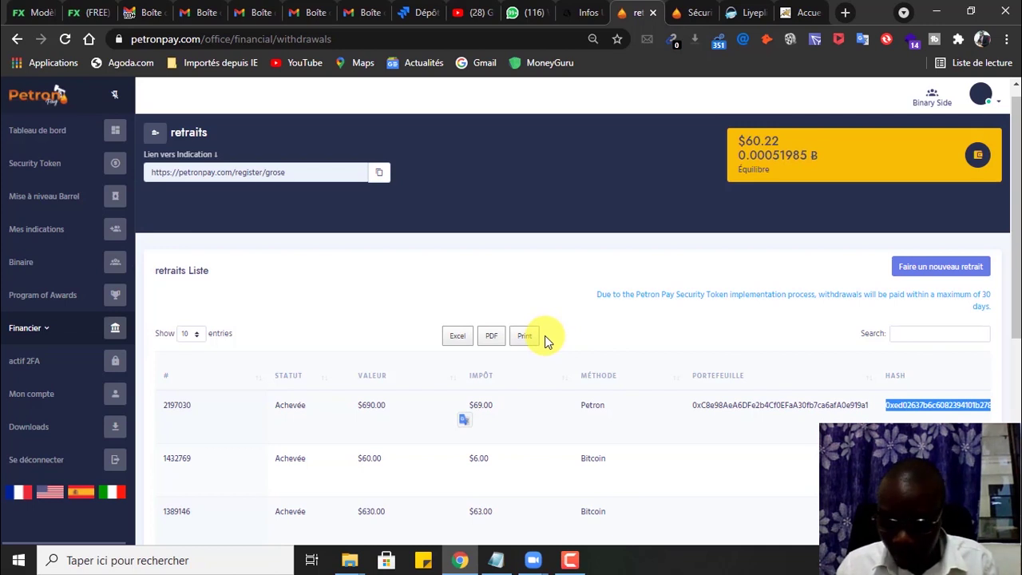
pyautogui.hotkey('alt', 'Tab')
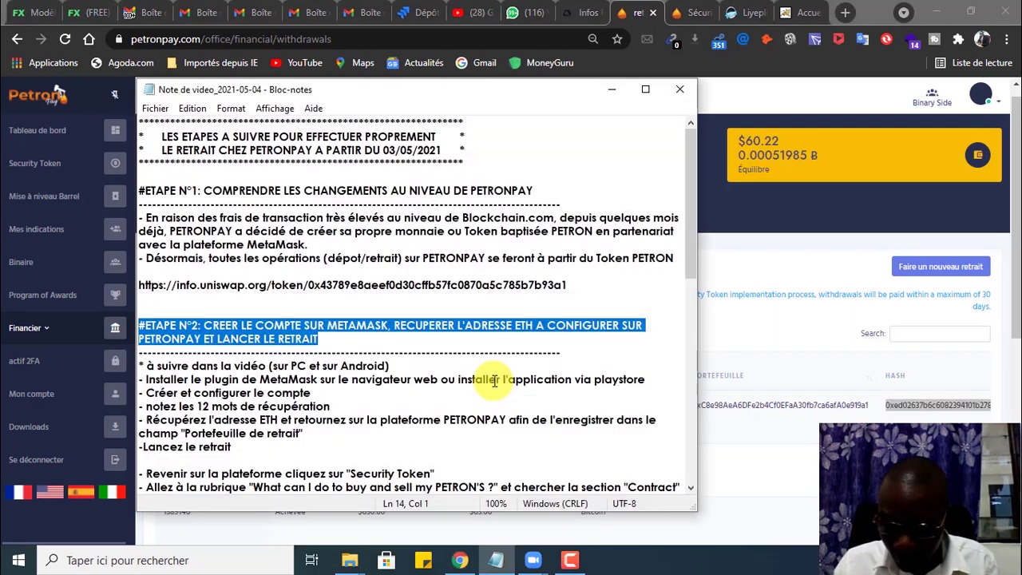
pyautogui.scroll(-3, 426, 369)
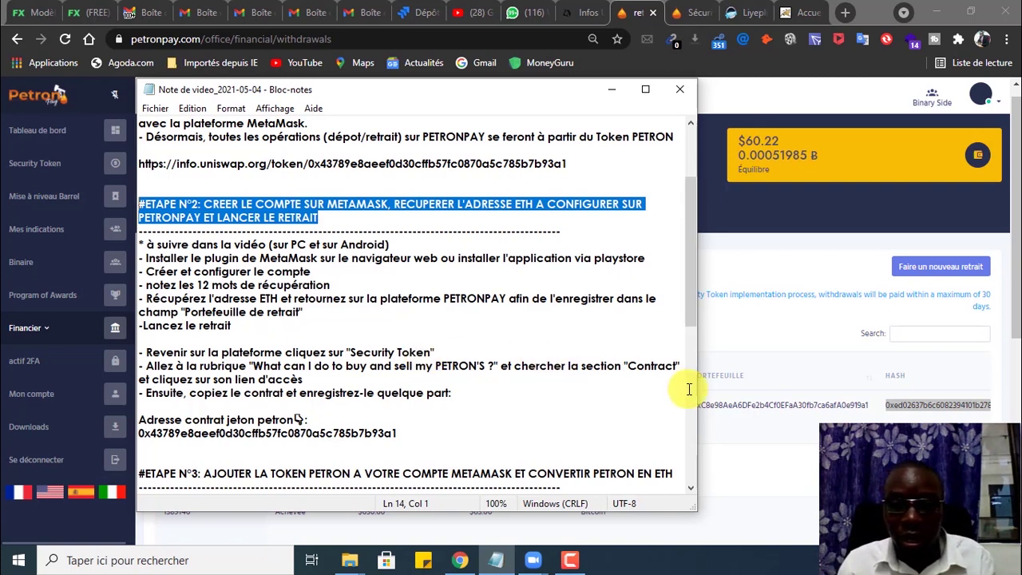
pyautogui.click(748, 257)
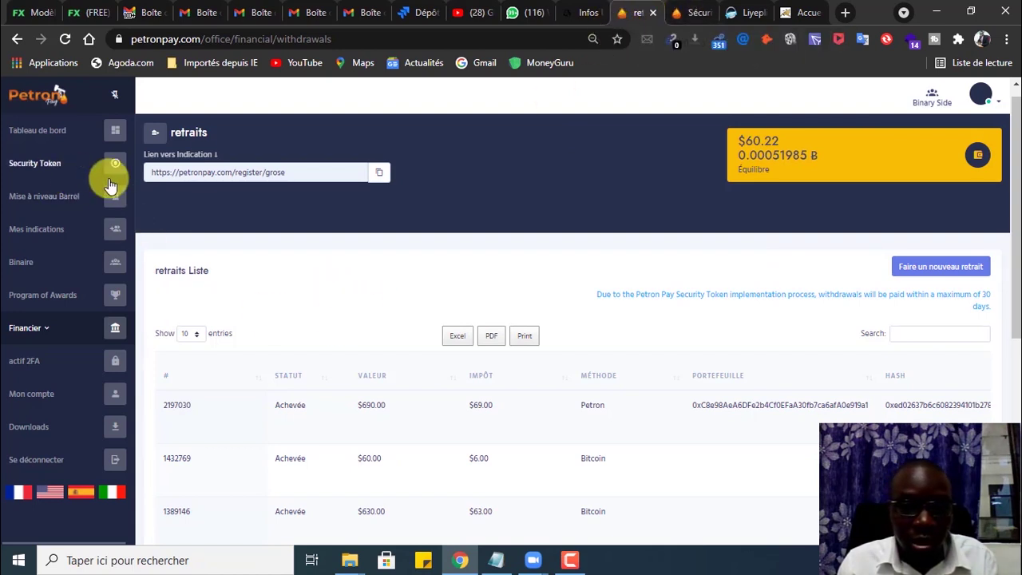
# Step: Open the security token details from the dashboard popup and select its MetaMask recommendation
pyautogui.click(45, 133)
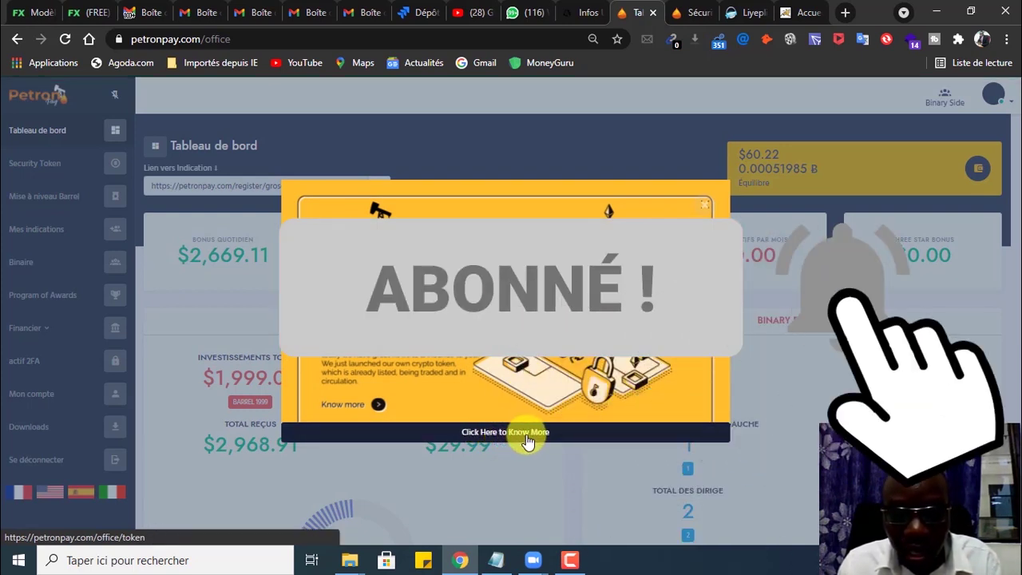
pyautogui.click(530, 435)
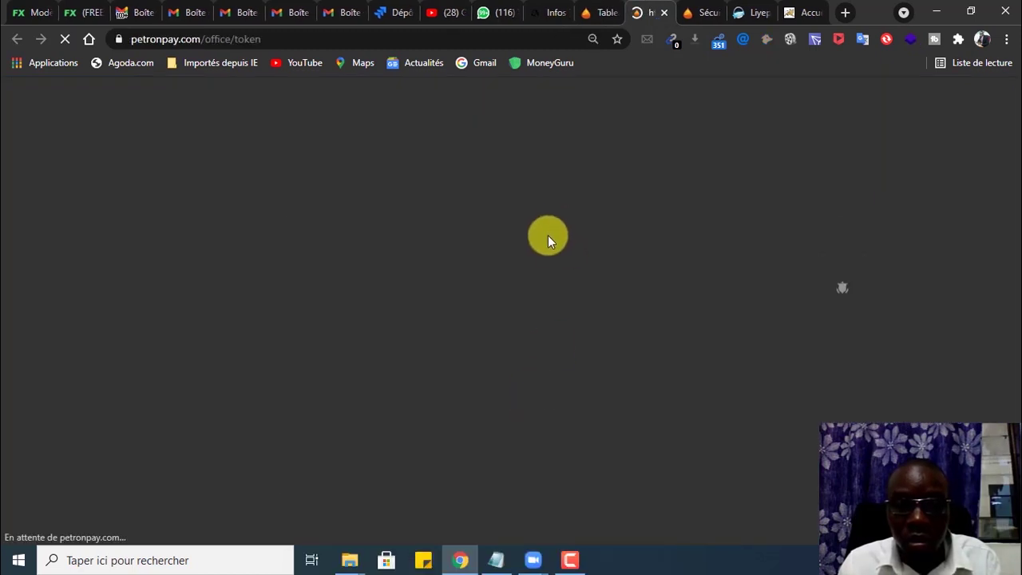
pyautogui.scroll(-2, 519, 349)
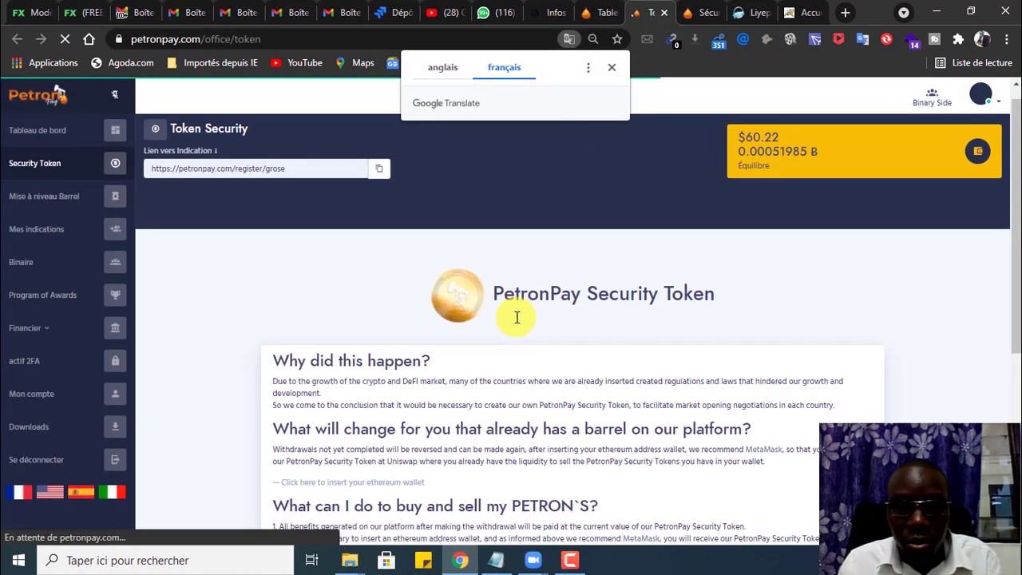
pyautogui.click(611, 67)
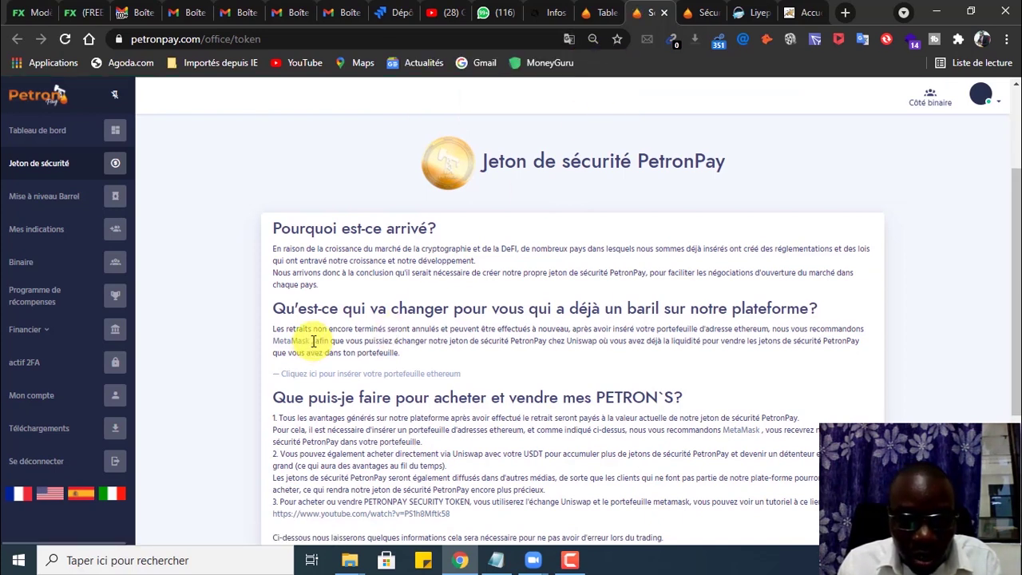
pyautogui.moveTo(313, 341); pyautogui.dragTo(274, 342)
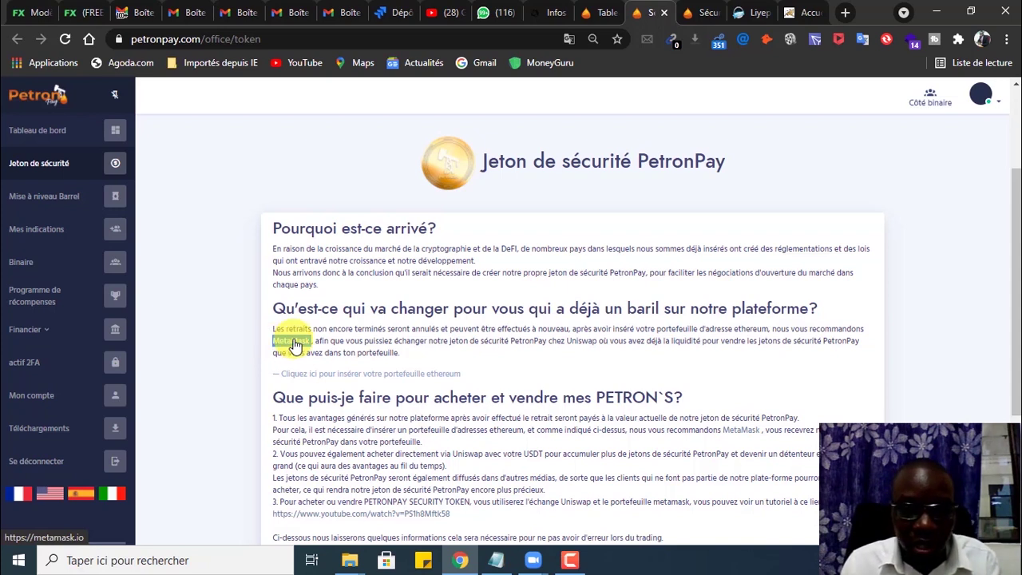
# Step: Follow the MetaMask link to its download page and choose 'Installez MetaMask pour Chrome'
pyautogui.click(294, 341)
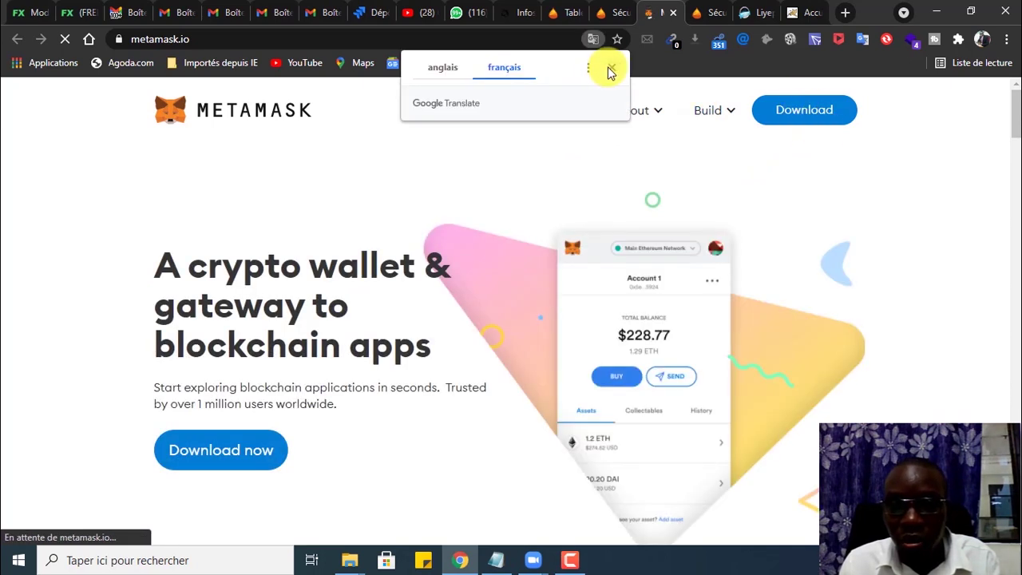
pyautogui.click(608, 68)
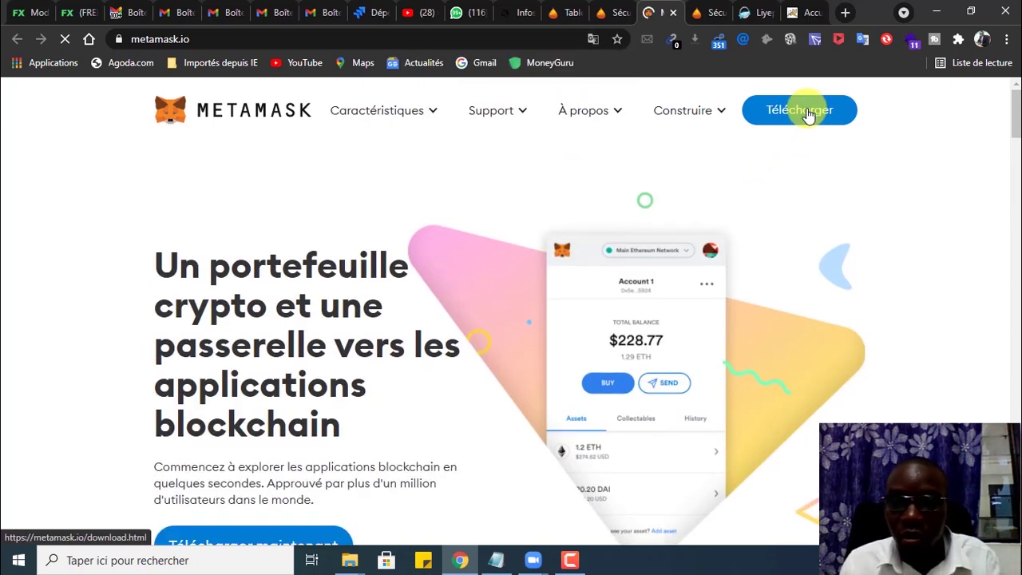
pyautogui.click(805, 114)
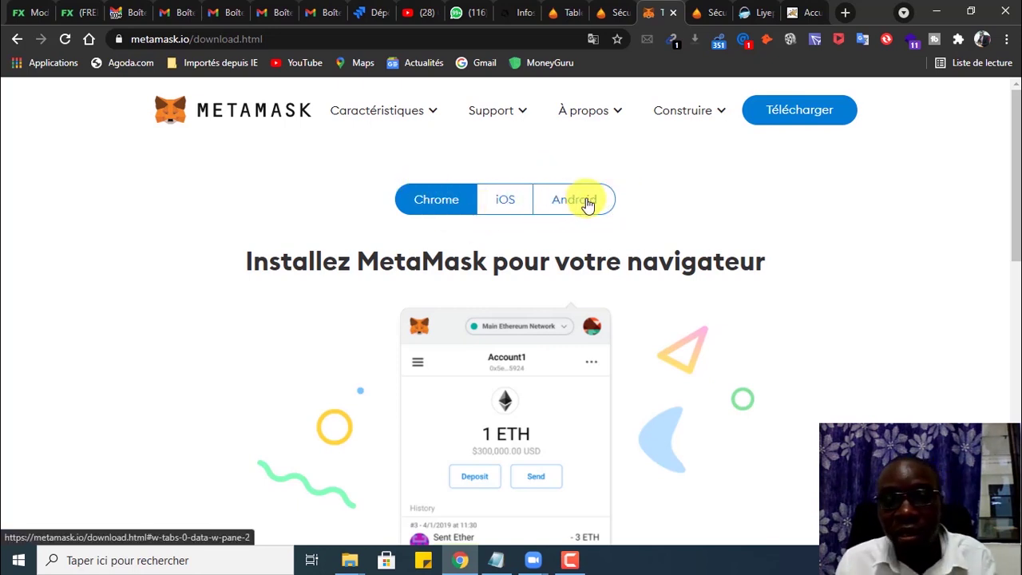
pyautogui.scroll(-4, 468, 231)
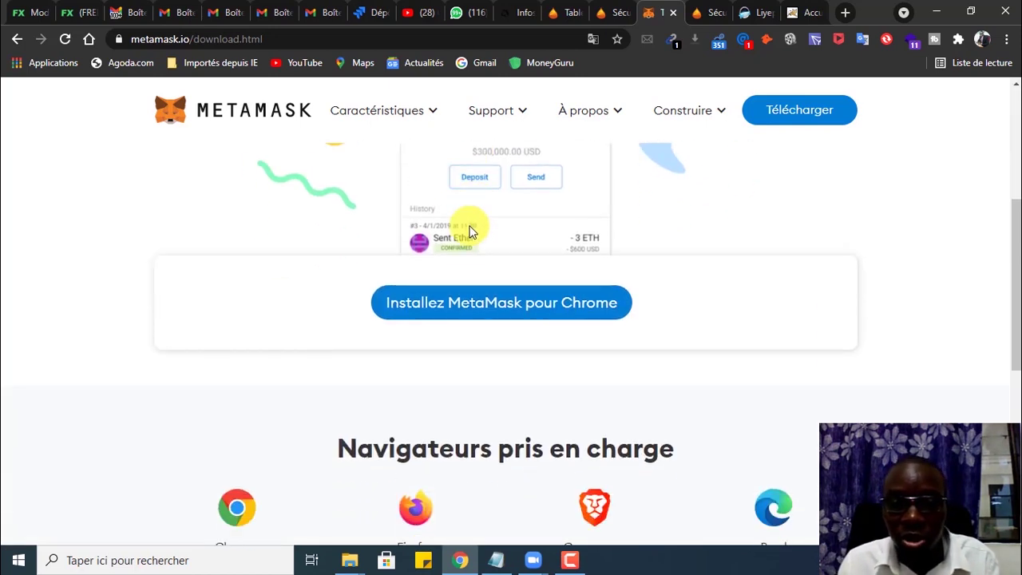
pyautogui.click(482, 308)
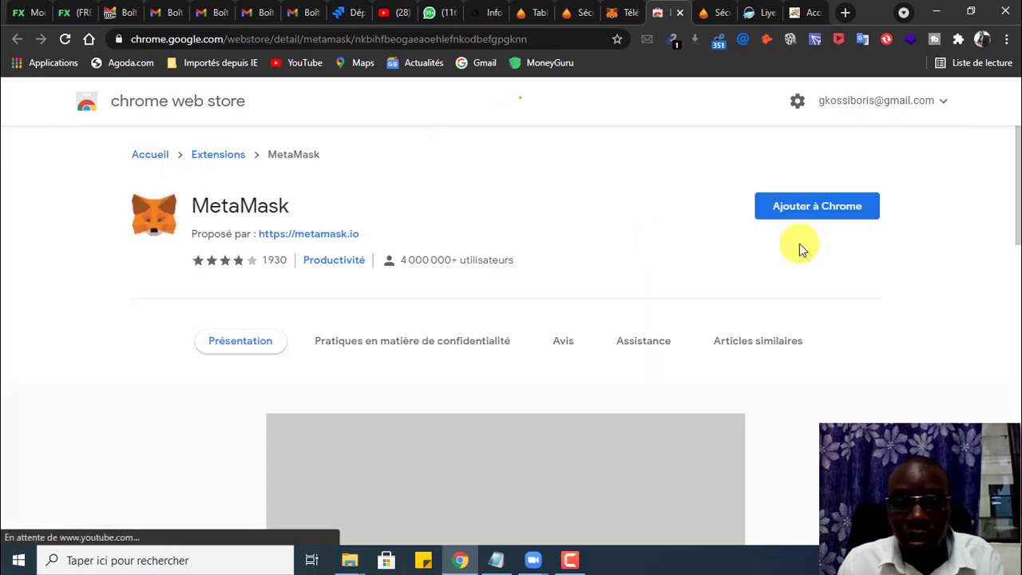
# Step: Add the MetaMask extension to Chrome and confirm the installation
pyautogui.click(806, 210)
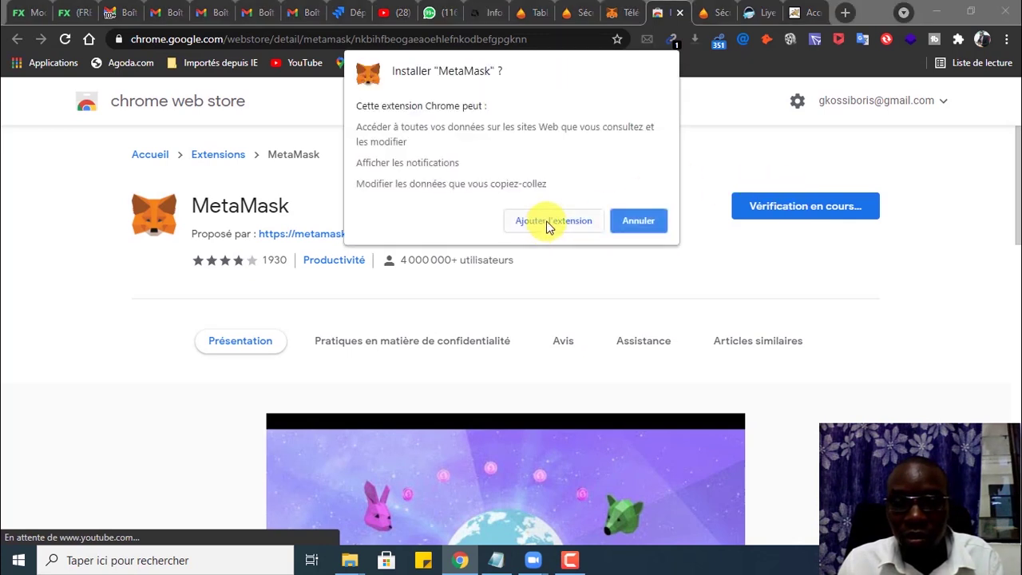
pyautogui.click(542, 223)
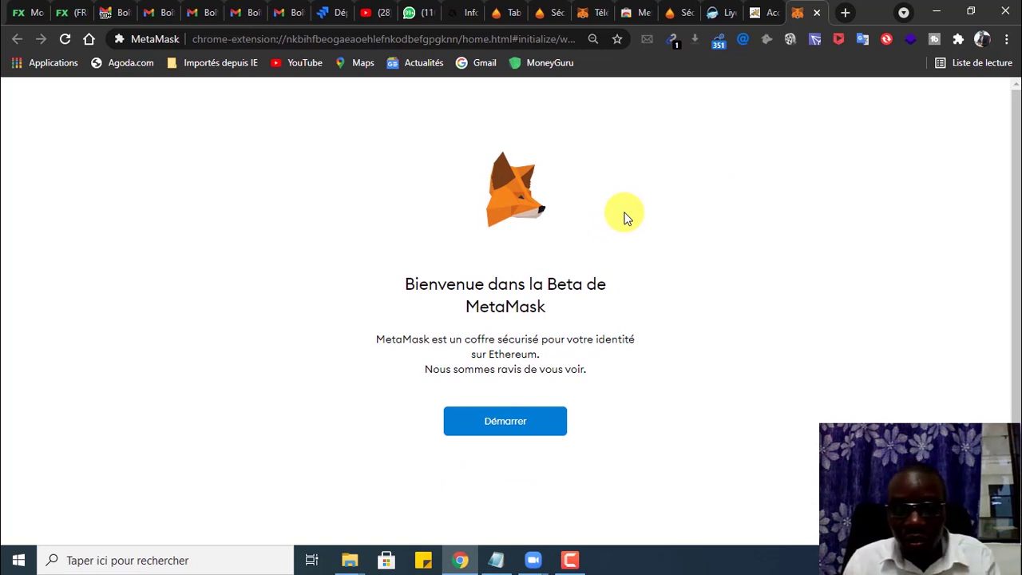
# Step: Start MetaMask setup, choose to create a new wallet, and agree to anonymous usage data
pyautogui.click(506, 421)
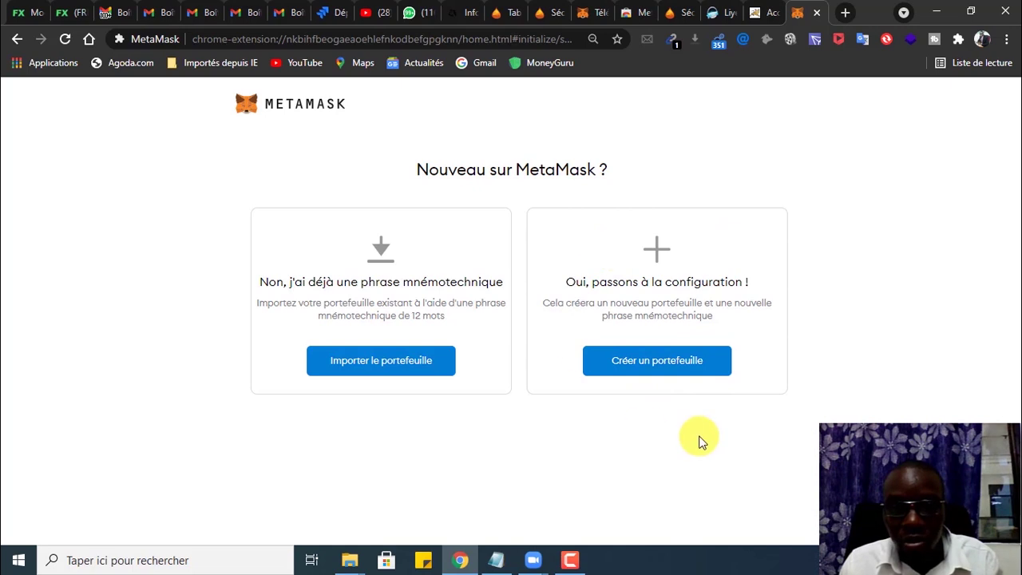
pyautogui.click(649, 368)
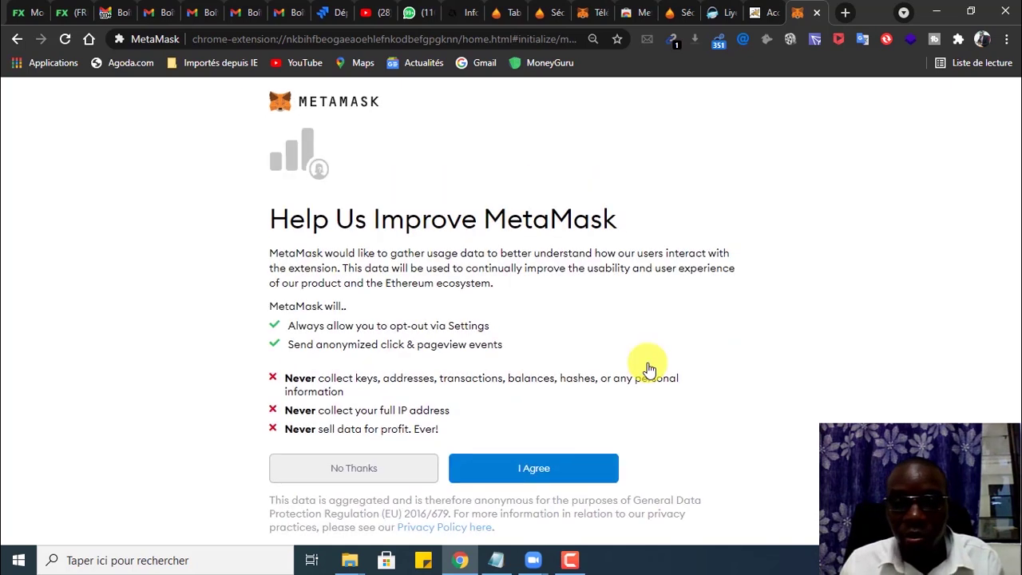
pyautogui.click(546, 475)
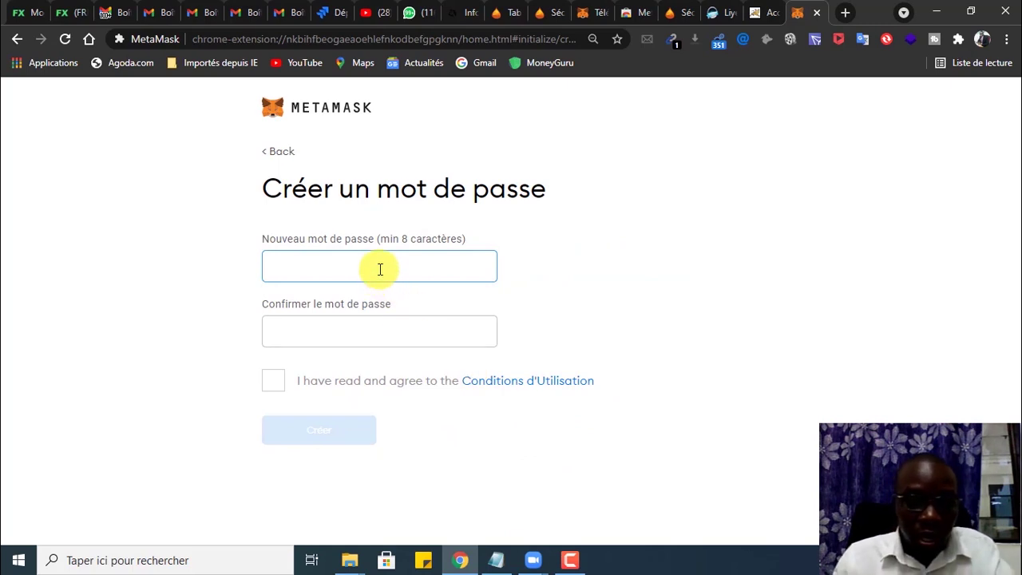
# Step: Enter and confirm the wallet password, accept the terms of use, and create the wallet
pyautogui.write('•')
pyautogui.press('BackSpace')
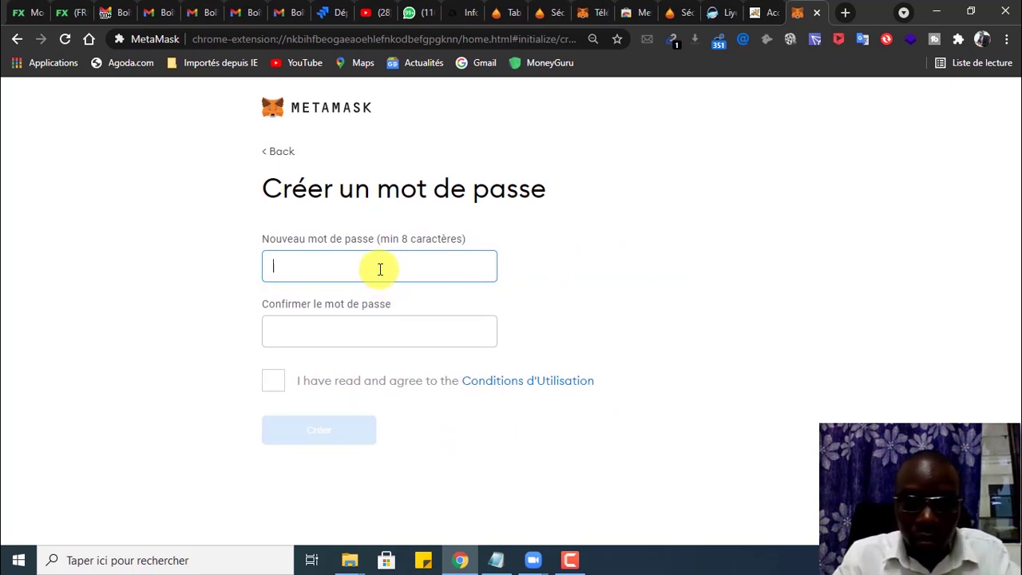
pyautogui.write('••••')
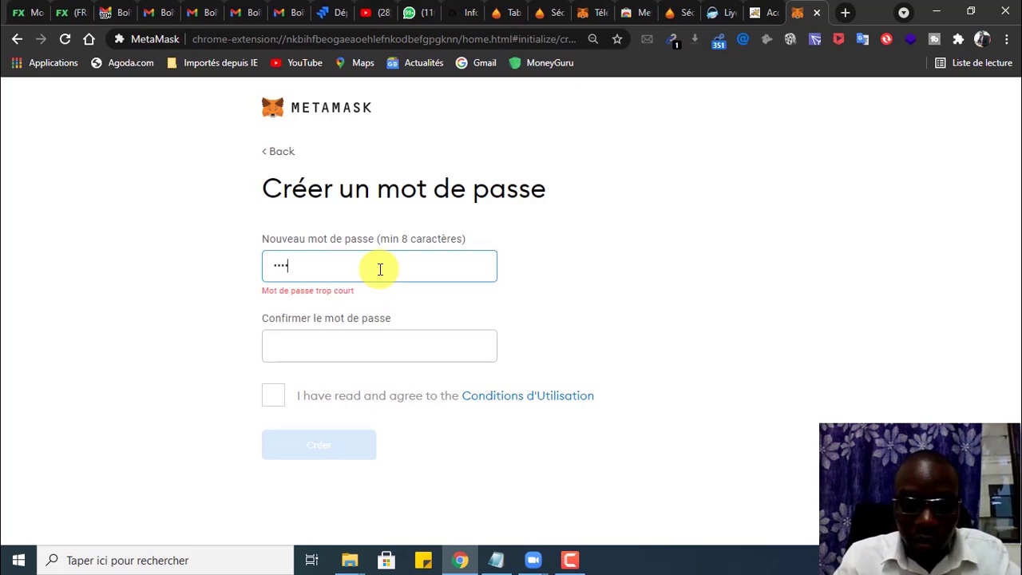
pyautogui.write('•••••')
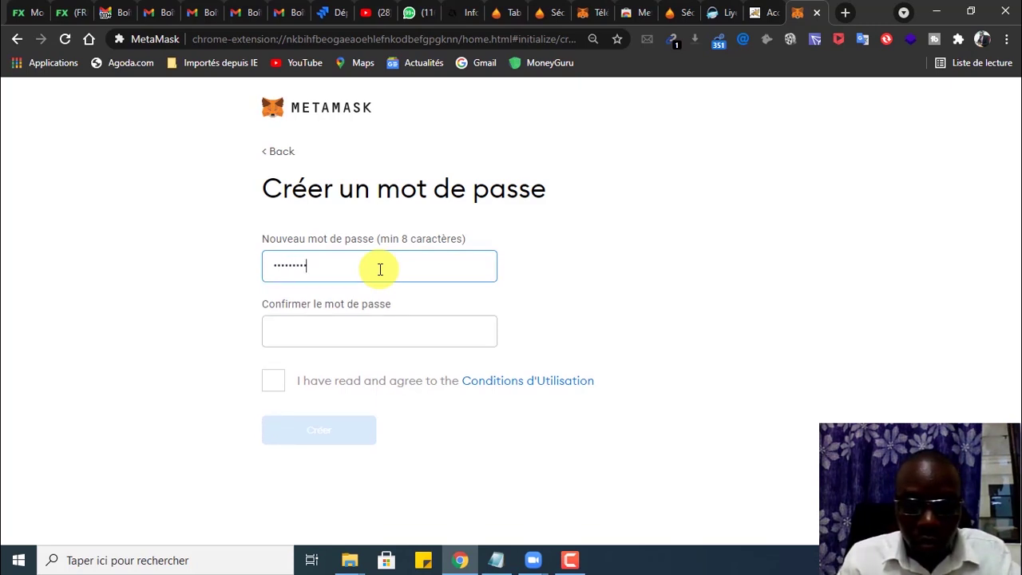
pyautogui.write('••••')
pyautogui.press('Tab')
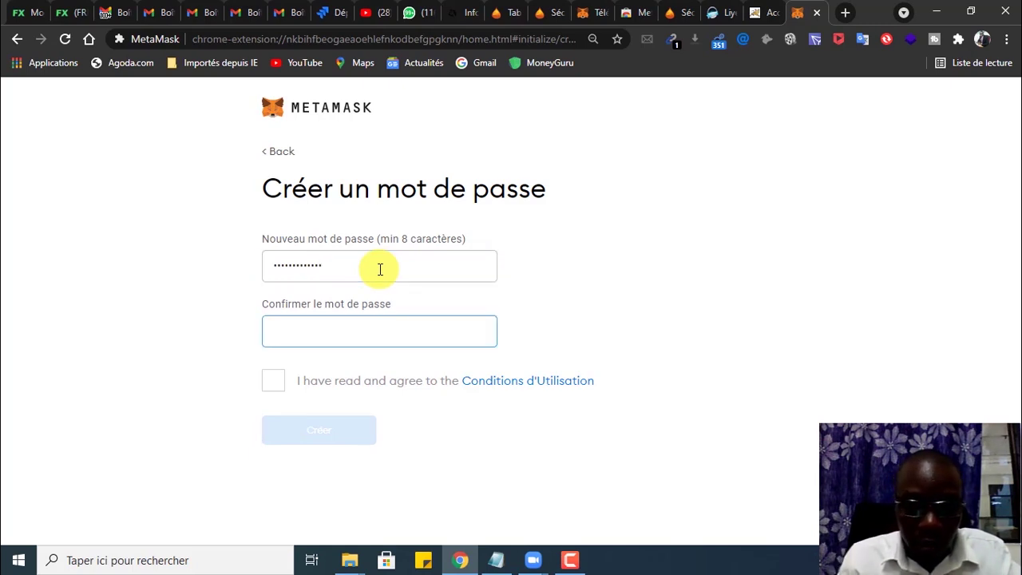
pyautogui.write('•')
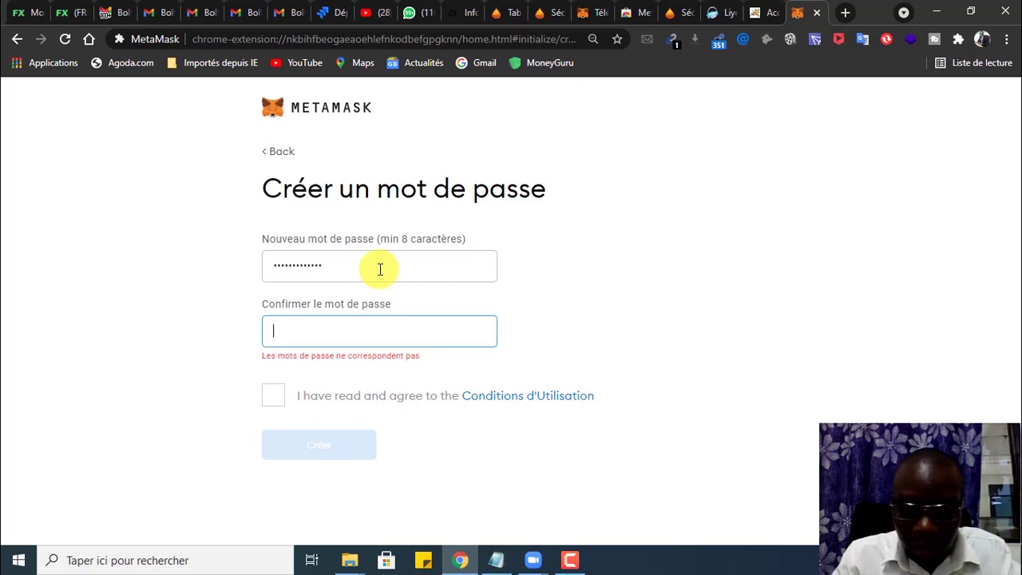
pyautogui.write('••')
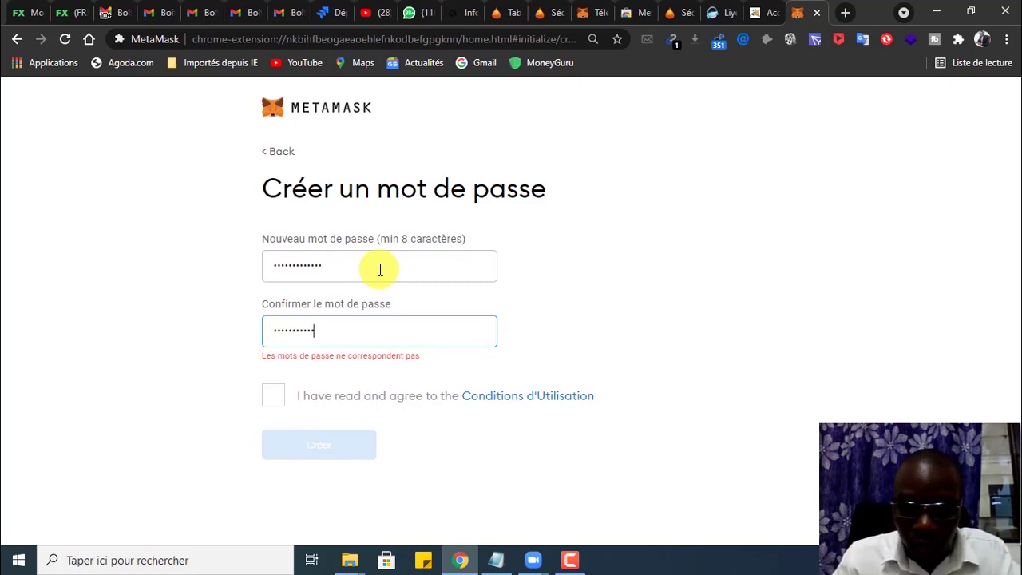
pyautogui.write('••')
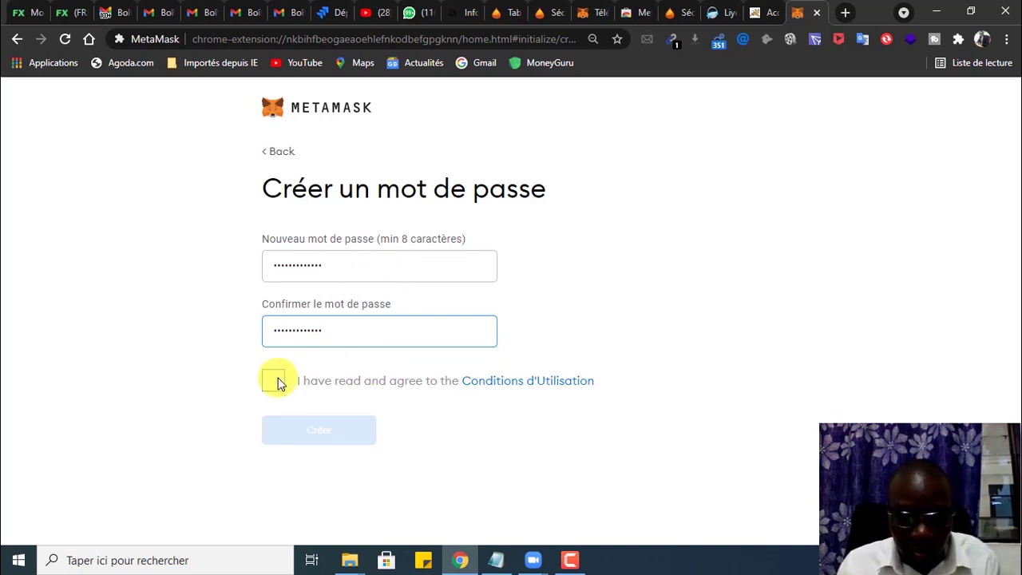
pyautogui.click(275, 382)
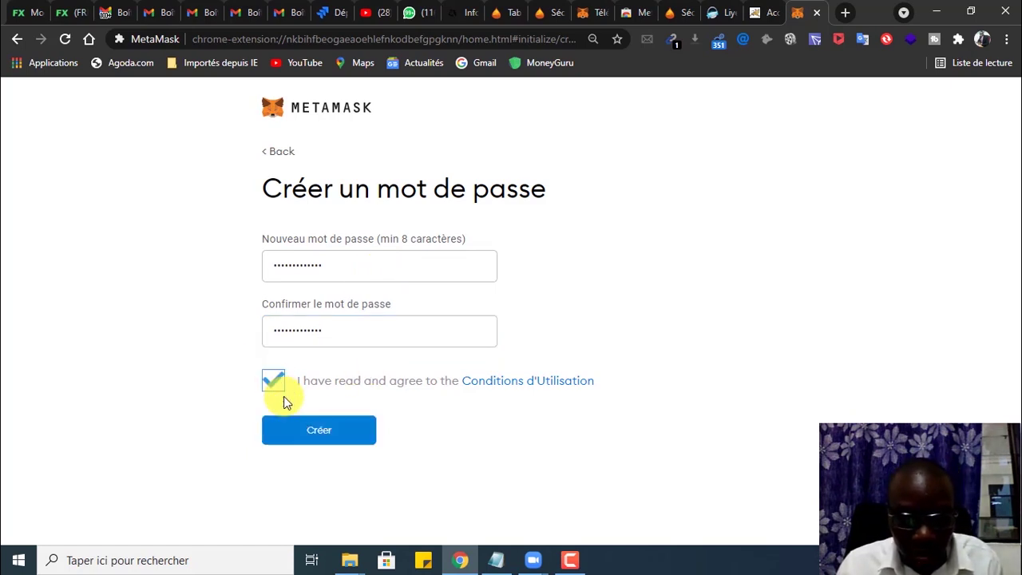
pyautogui.click(319, 433)
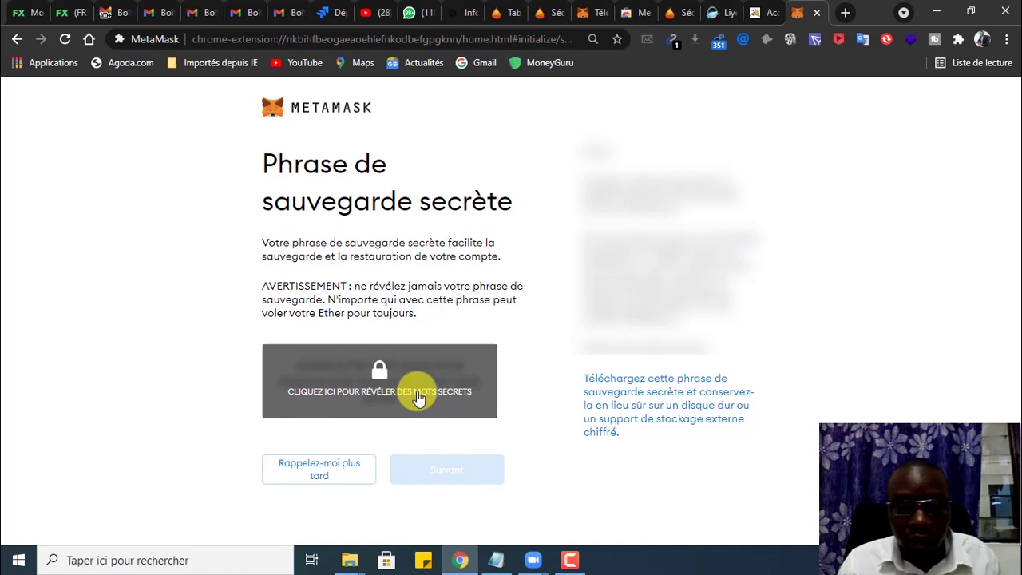
# Step: Reveal and select the whole secret recovery phrase, then switch to WhatsApp Web
pyautogui.click(419, 398)
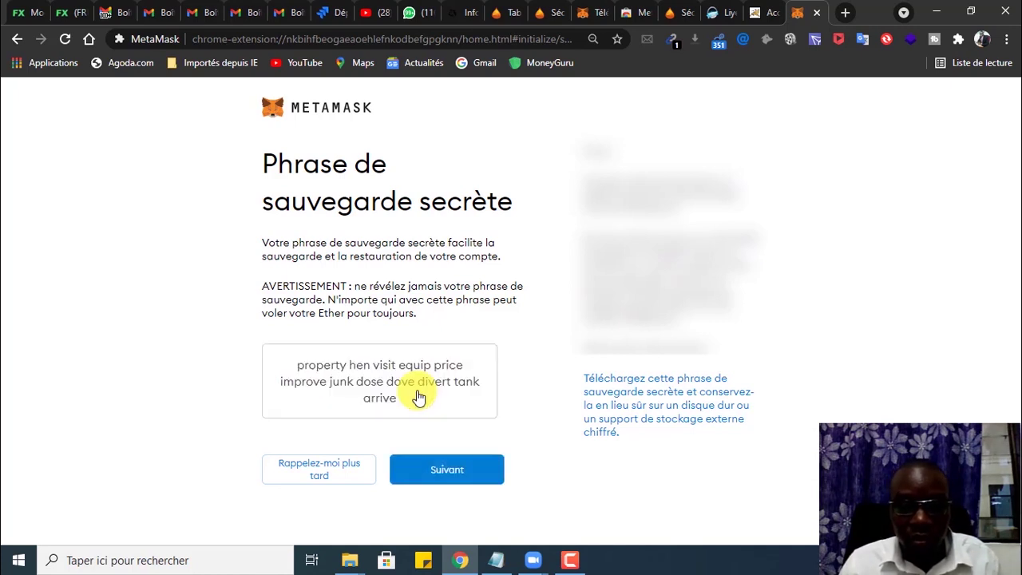
pyautogui.moveTo(410, 405); pyautogui.dragTo(293, 368)
pyautogui.hotkey('ctrl', 'c')
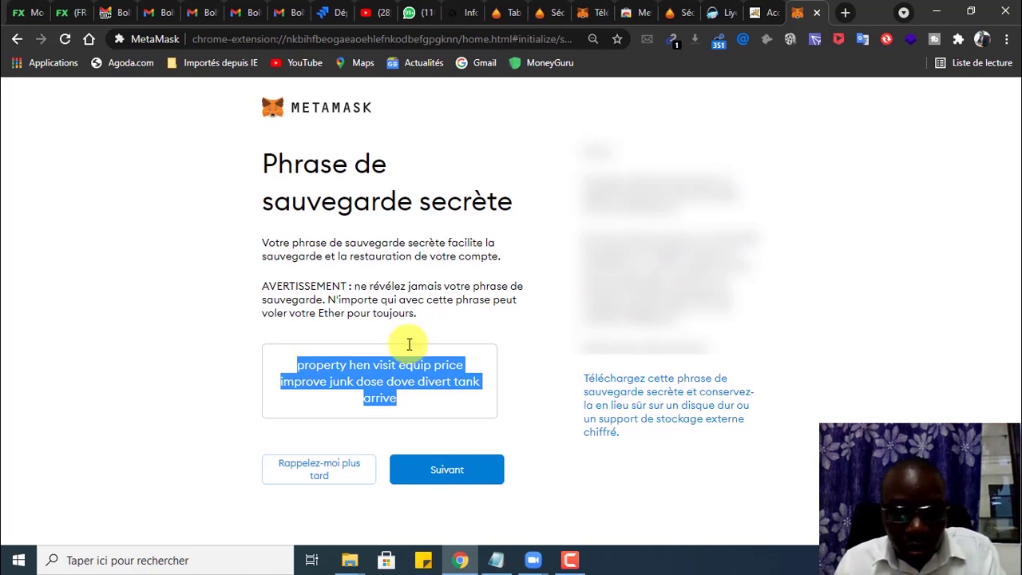
pyautogui.click(413, 16)
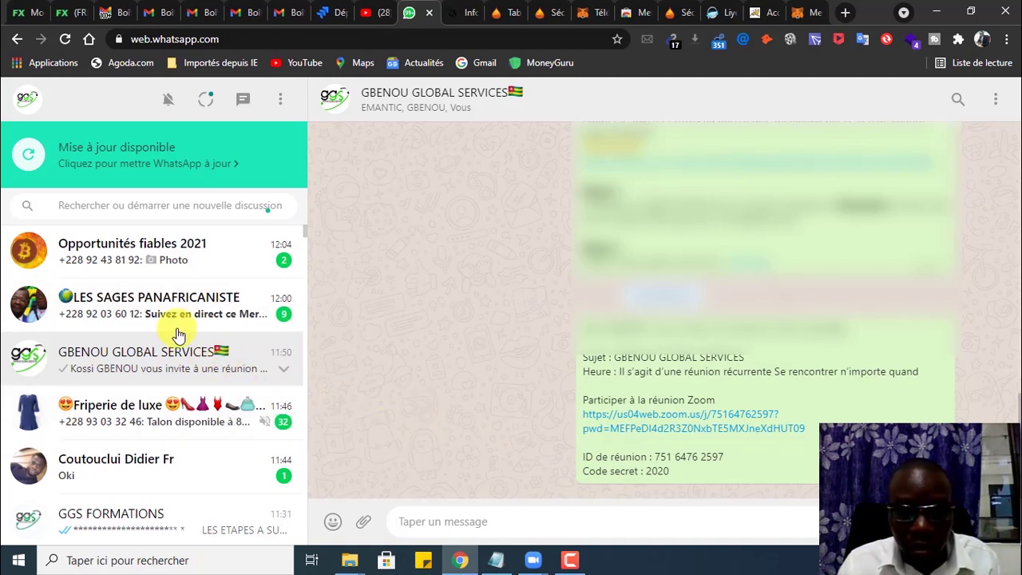
# Step: Paste and send the copied recovery phrase in the GGS FORMATIONS chat, then return to MetaMask
pyautogui.scroll(-5, 149, 376)
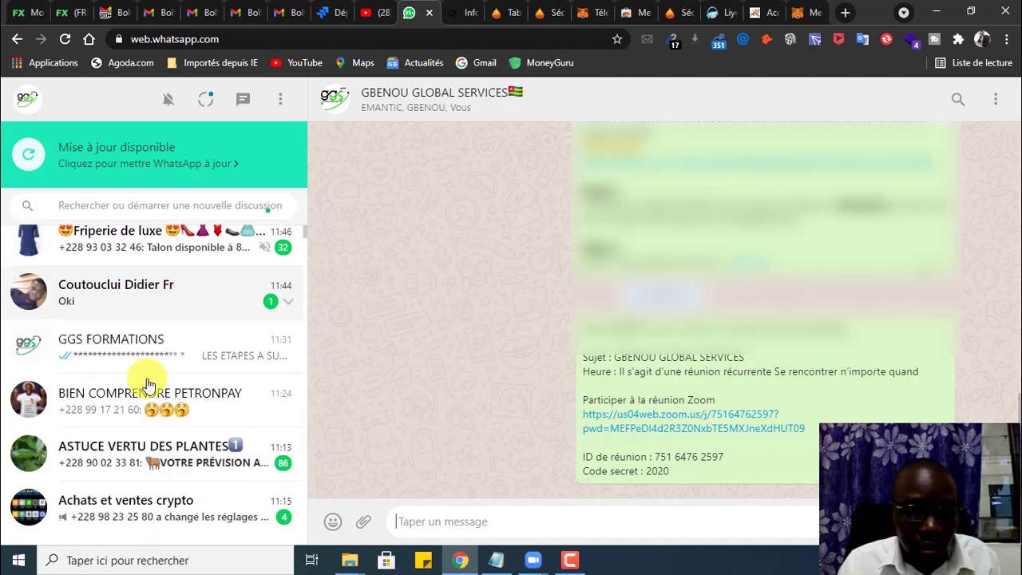
pyautogui.scroll(2, 164, 338)
pyautogui.scroll(1, 164, 349)
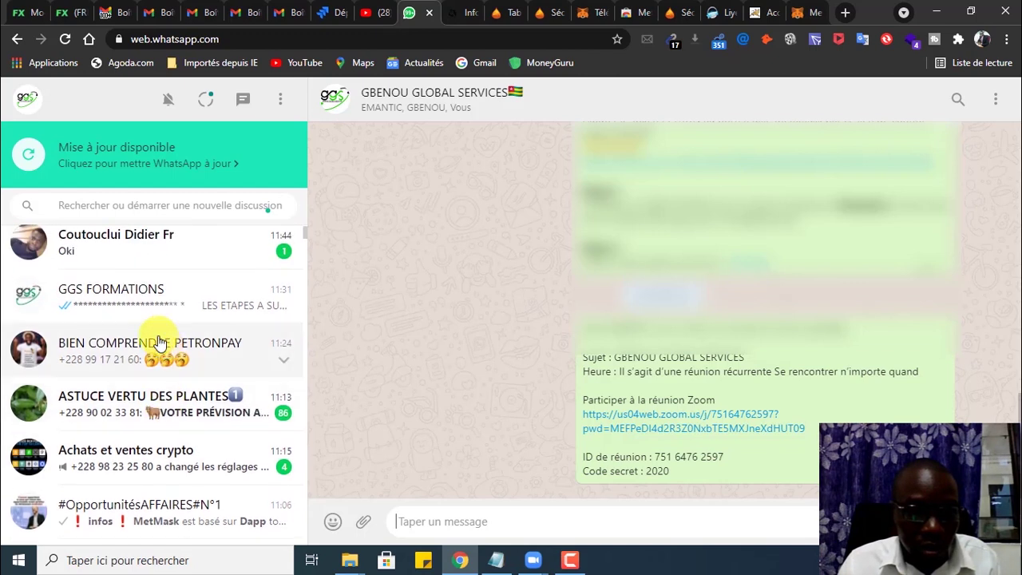
pyautogui.click(136, 290)
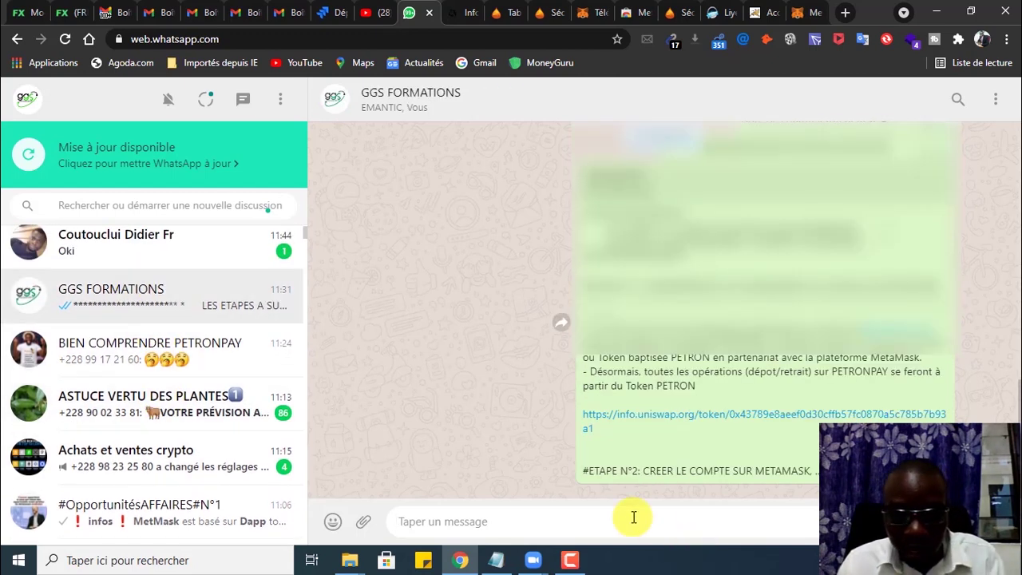
pyautogui.hotkey('ctrl', 'v')
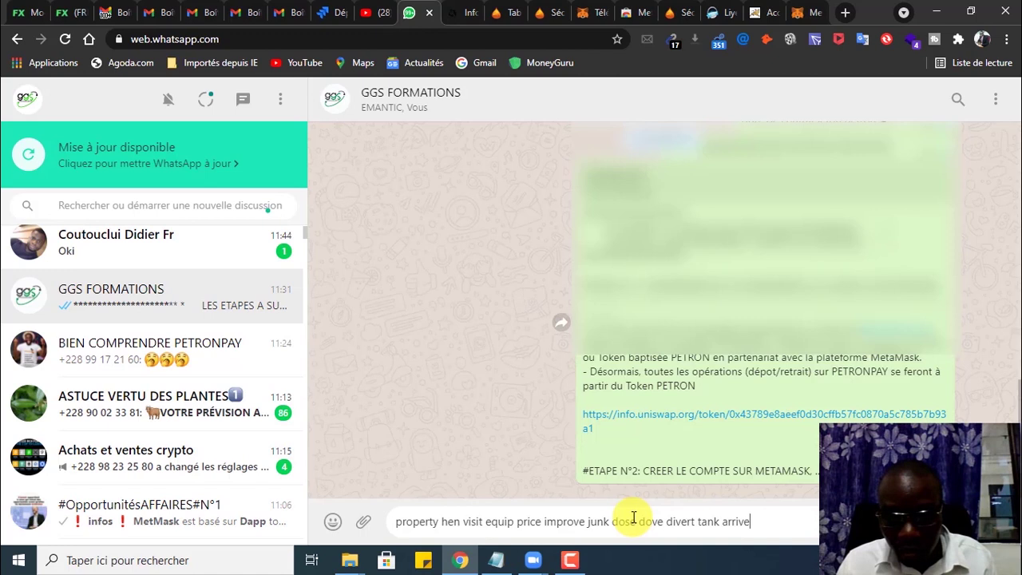
pyautogui.press('Return')
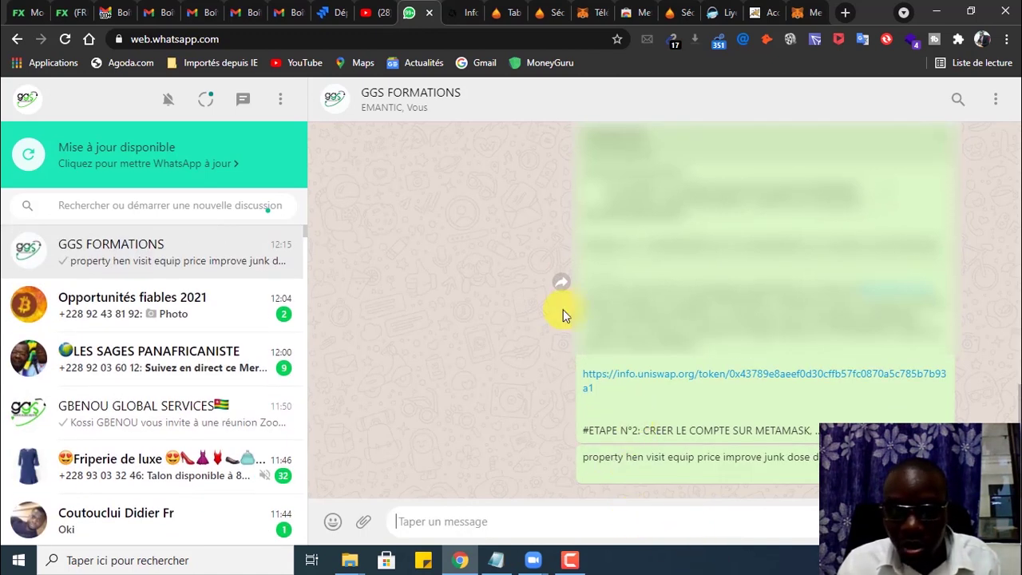
pyautogui.click(799, 14)
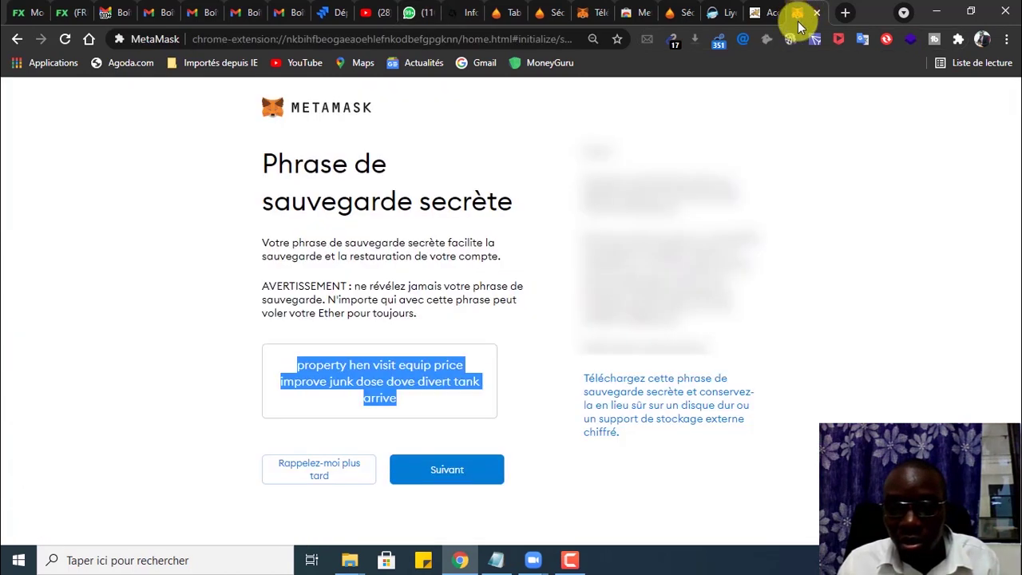
# Step: Move to phrase confirmation and place the first three words, checking the WhatsApp copy
pyautogui.click(443, 471)
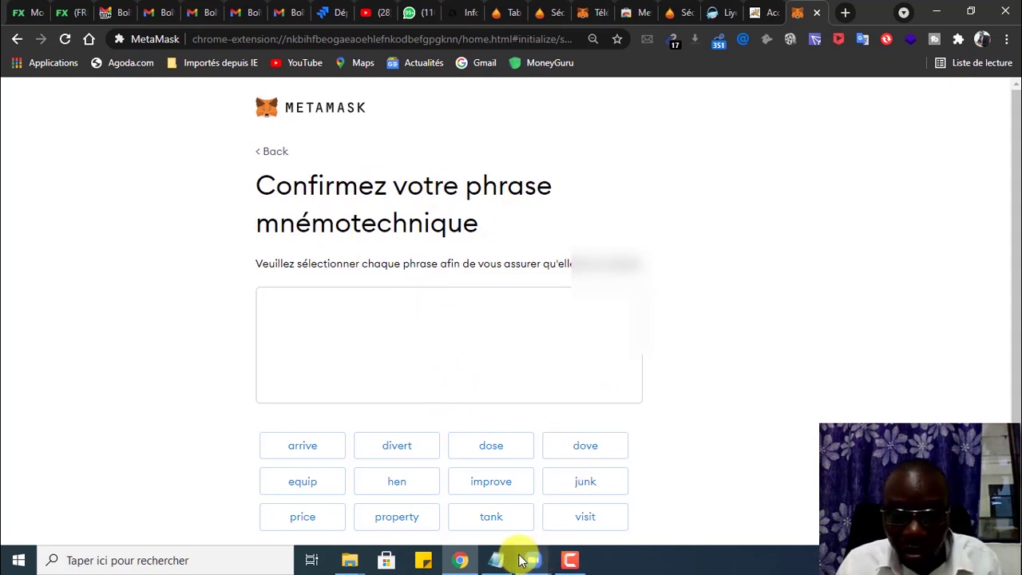
pyautogui.click(412, 18)
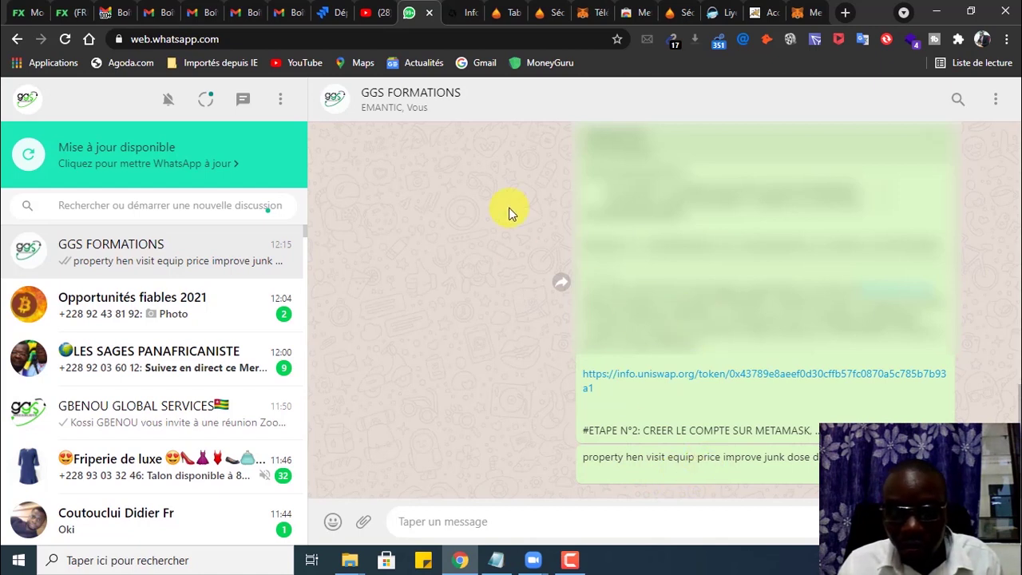
pyautogui.click(804, 11)
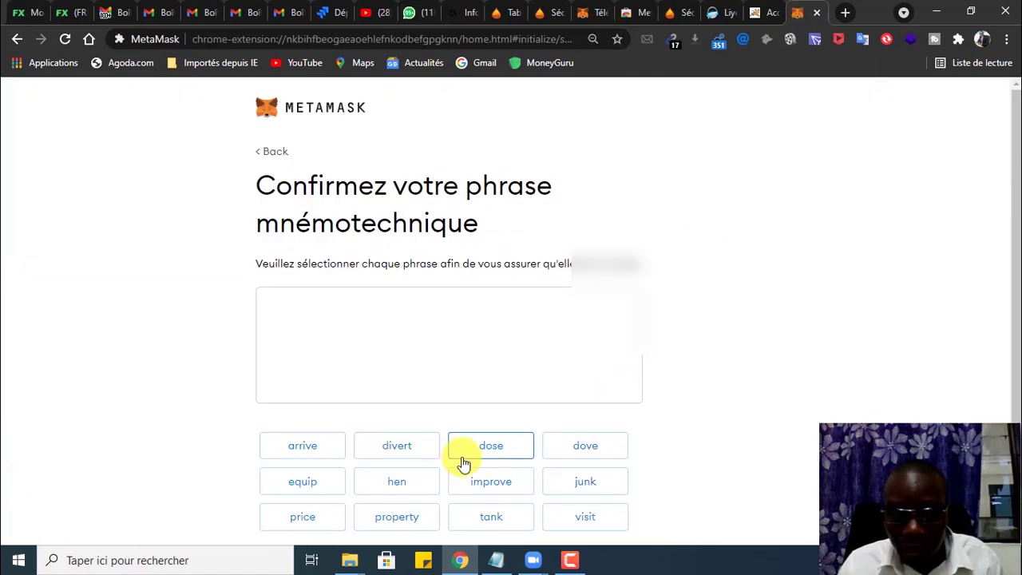
pyautogui.click(402, 518)
pyautogui.click(414, 492)
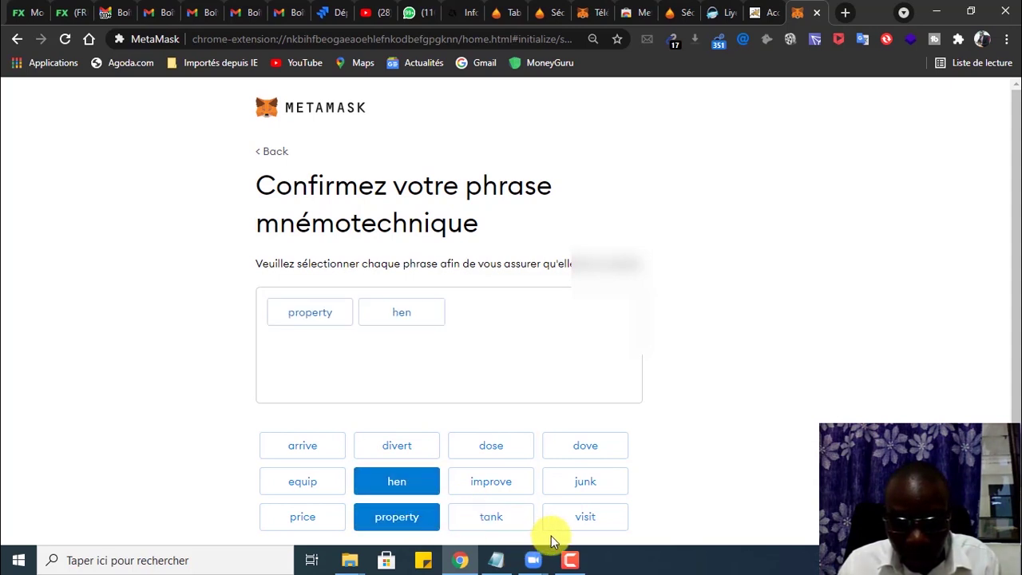
pyautogui.click(586, 523)
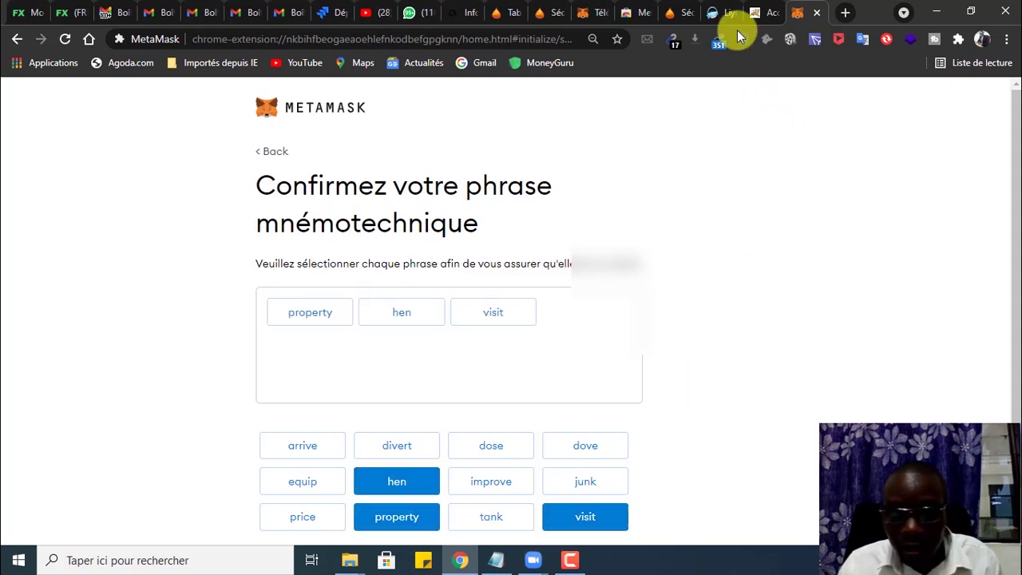
# Step: Recheck the phrase in WhatsApp and place words four to six
pyautogui.click(410, 14)
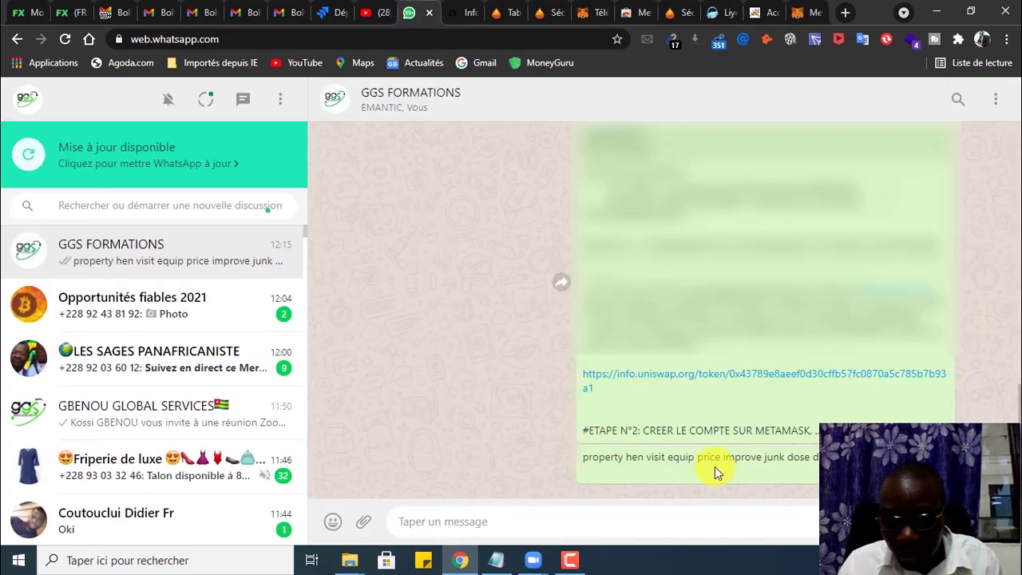
pyautogui.click(796, 12)
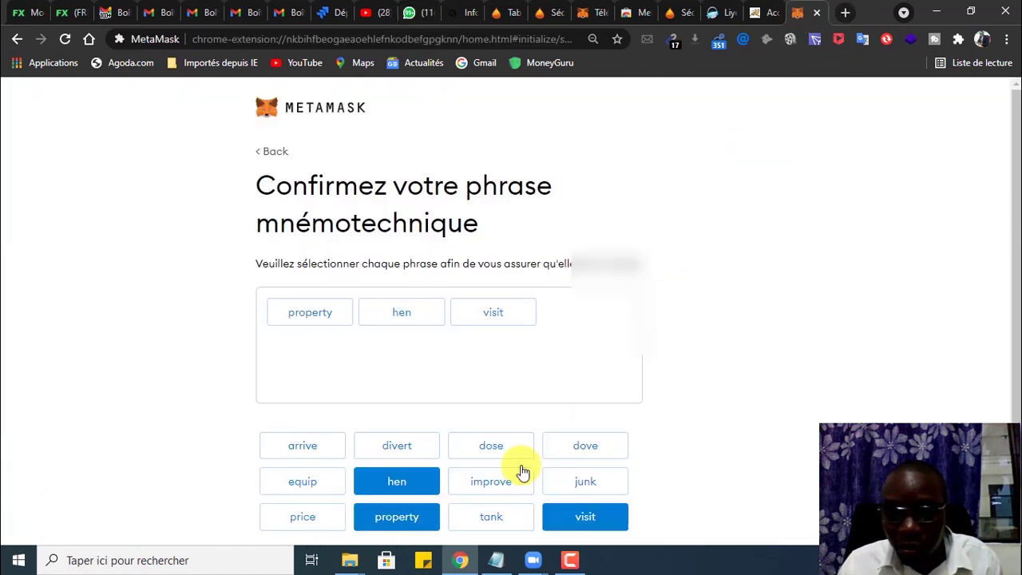
pyautogui.click(310, 482)
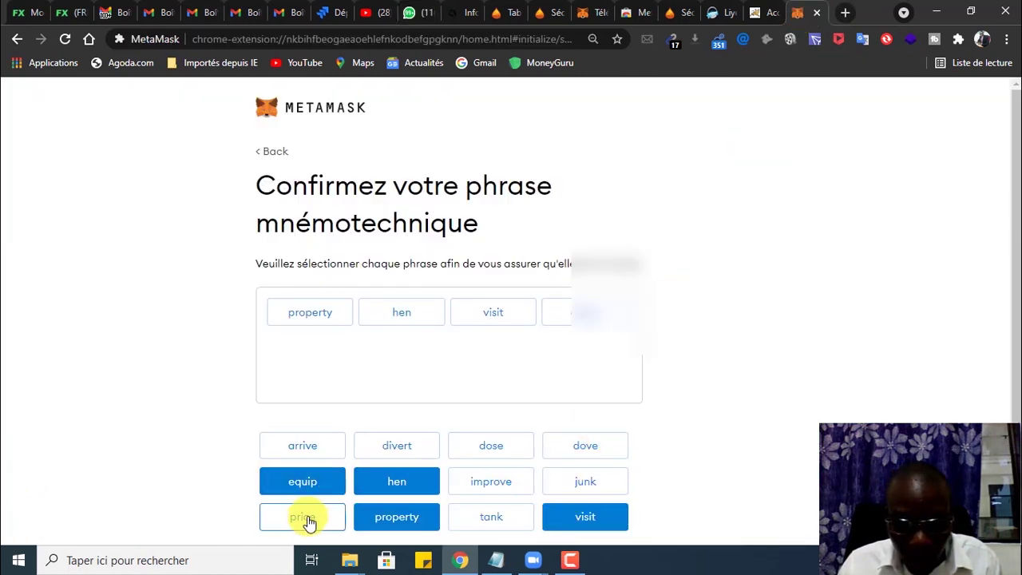
pyautogui.click(305, 517)
pyautogui.click(495, 481)
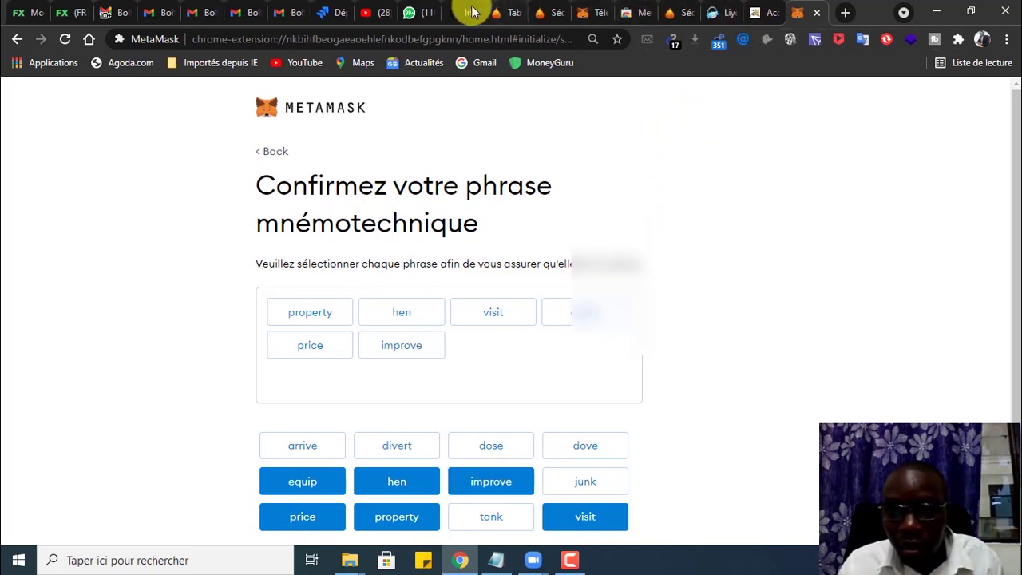
# Step: Read the remaining words in WhatsApp and place words seven to ten
pyautogui.click(410, 12)
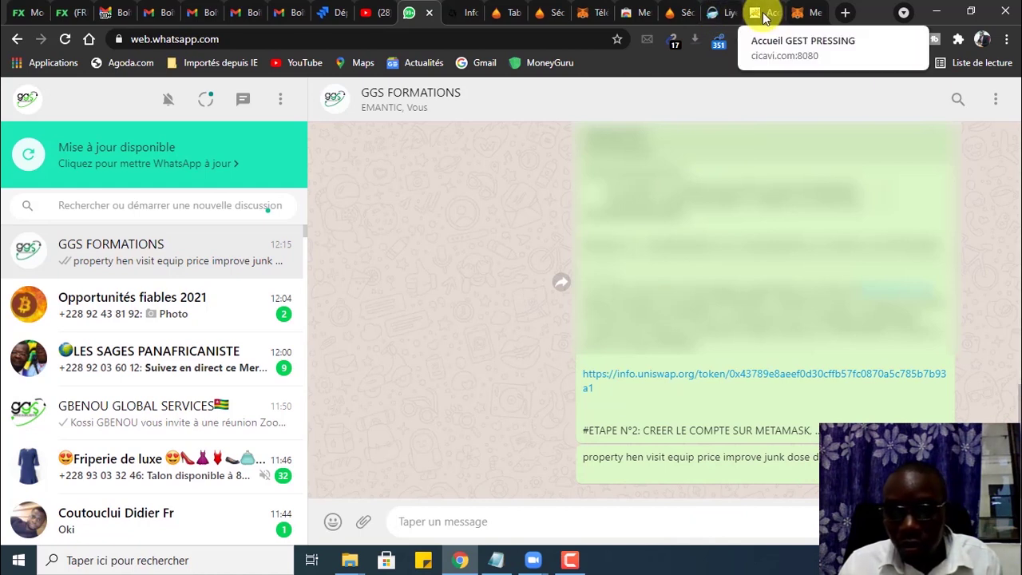
pyautogui.click(799, 12)
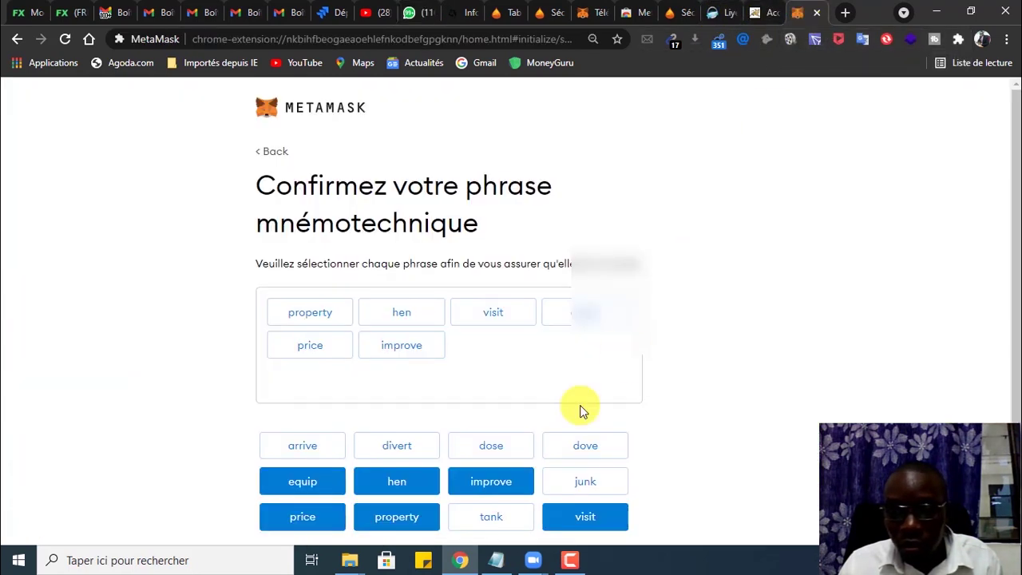
pyautogui.click(599, 483)
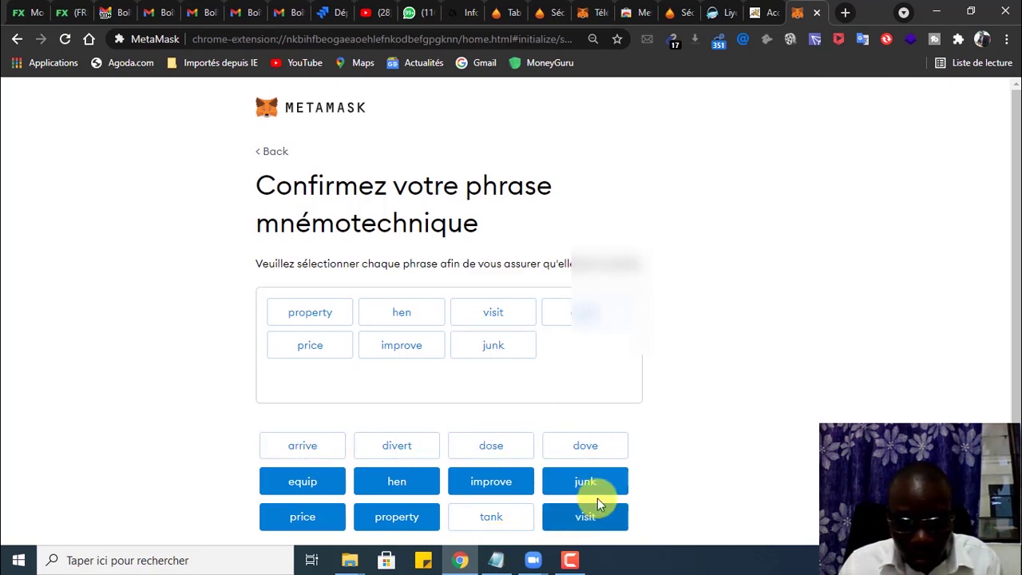
pyautogui.click(507, 451)
pyautogui.click(587, 457)
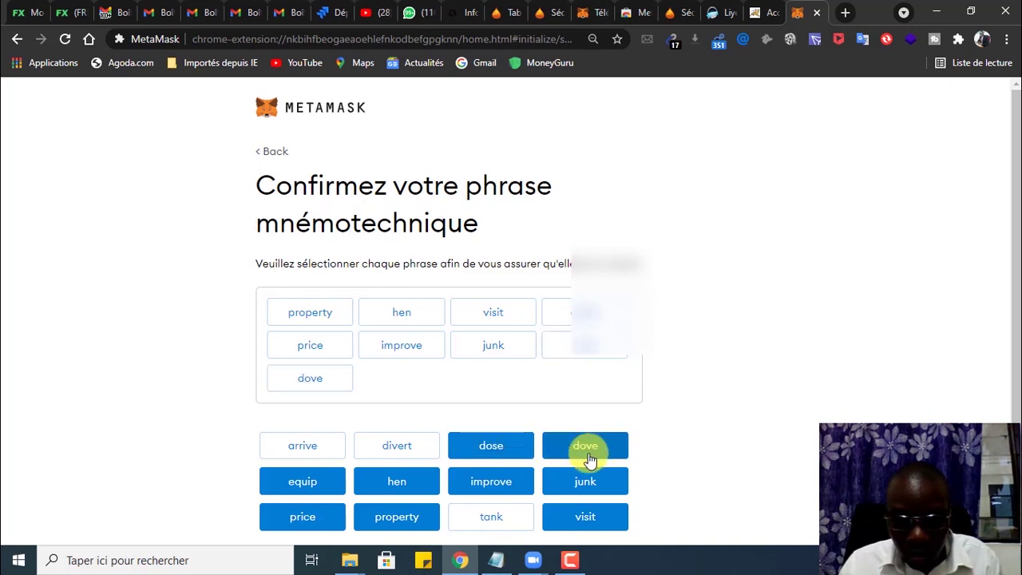
pyautogui.click(397, 454)
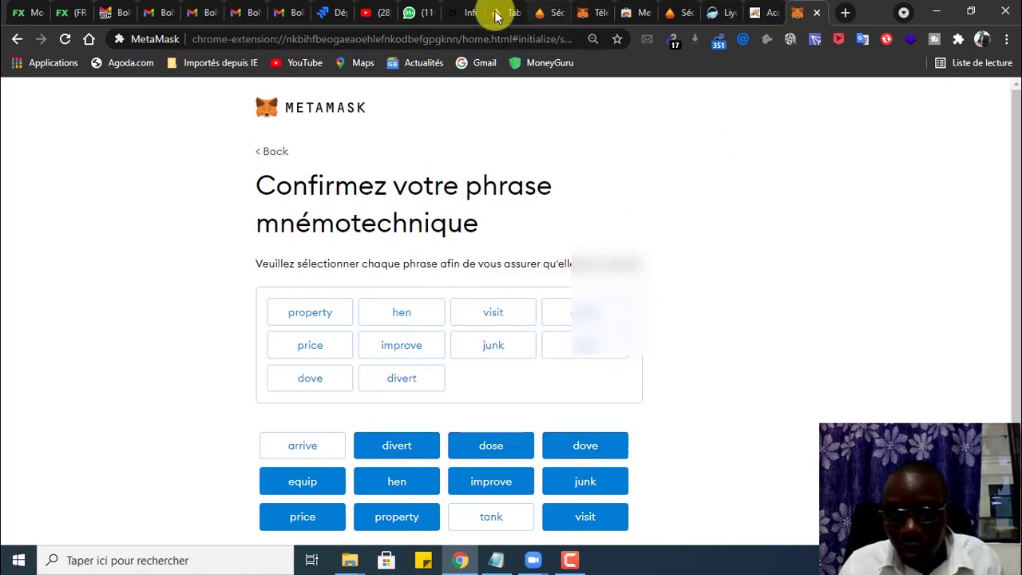
# Step: Check the chat again and place the last two words, completing all twelve slots
pyautogui.click(418, 13)
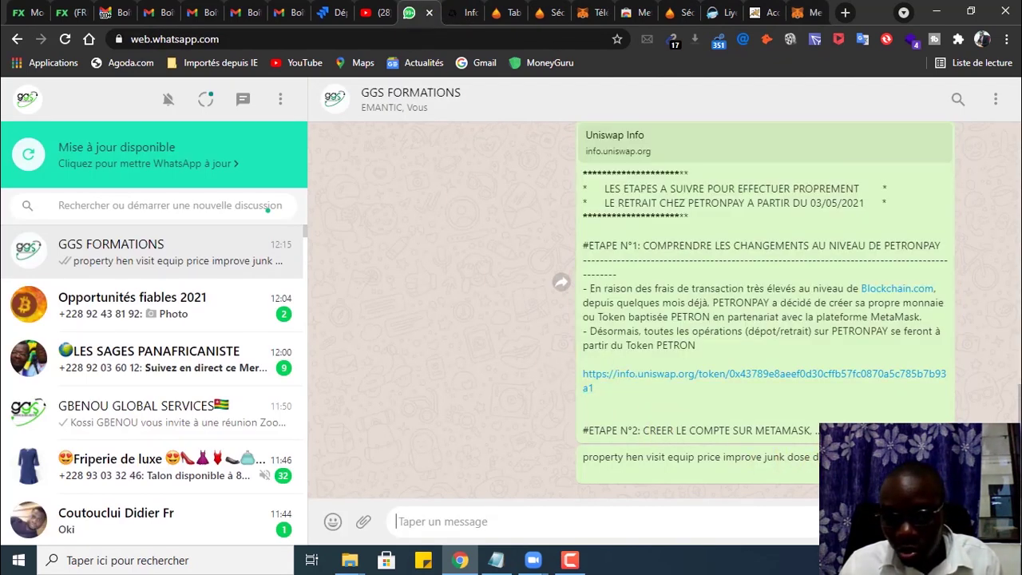
pyautogui.click(798, 14)
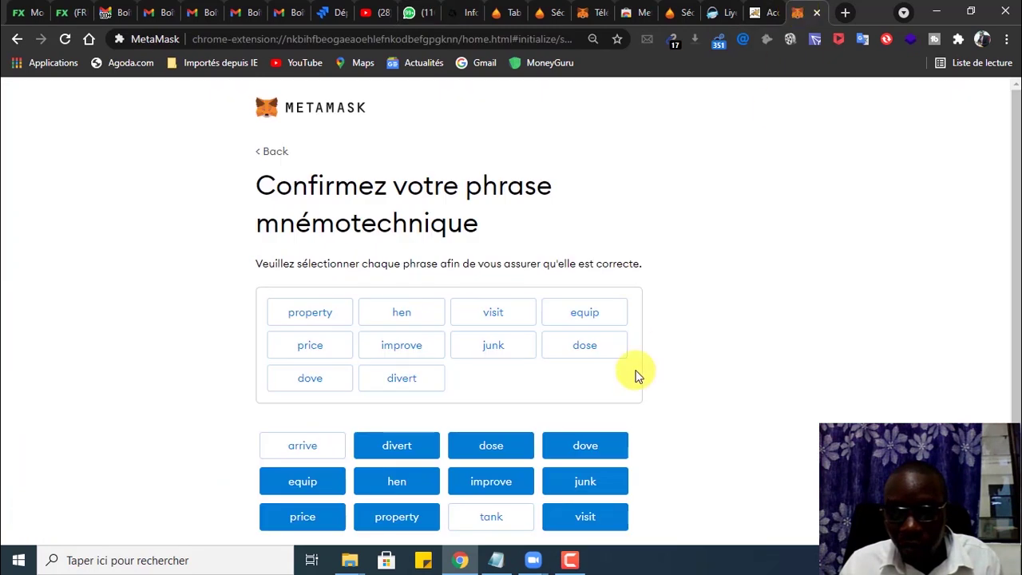
pyautogui.click(523, 515)
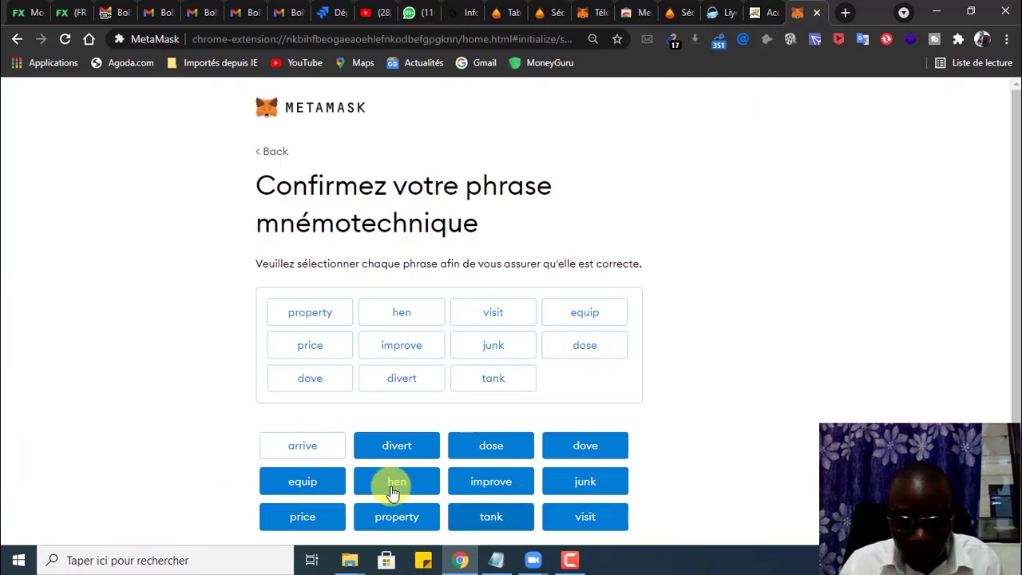
pyautogui.click(327, 445)
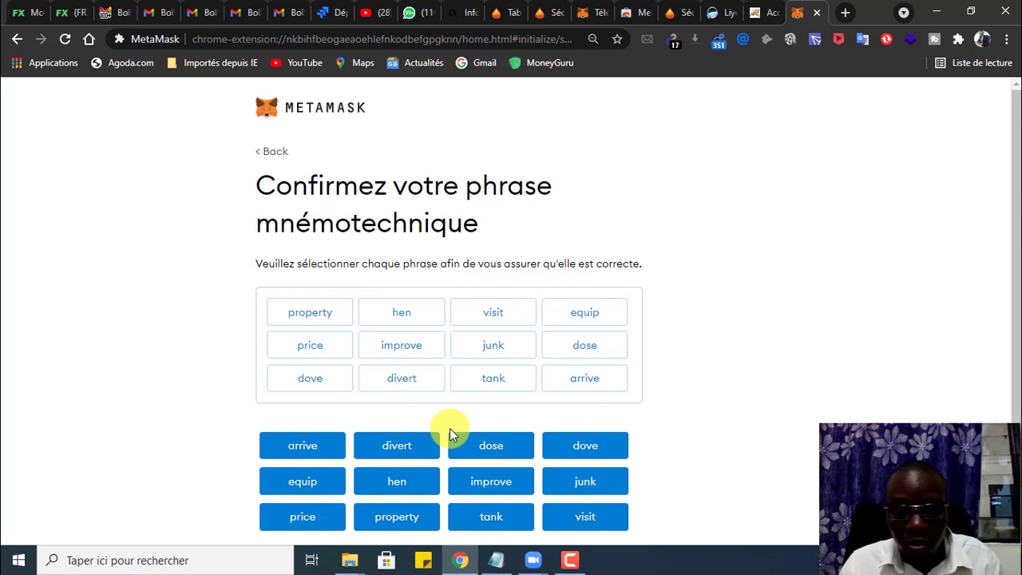
pyautogui.scroll(-1, 559, 423)
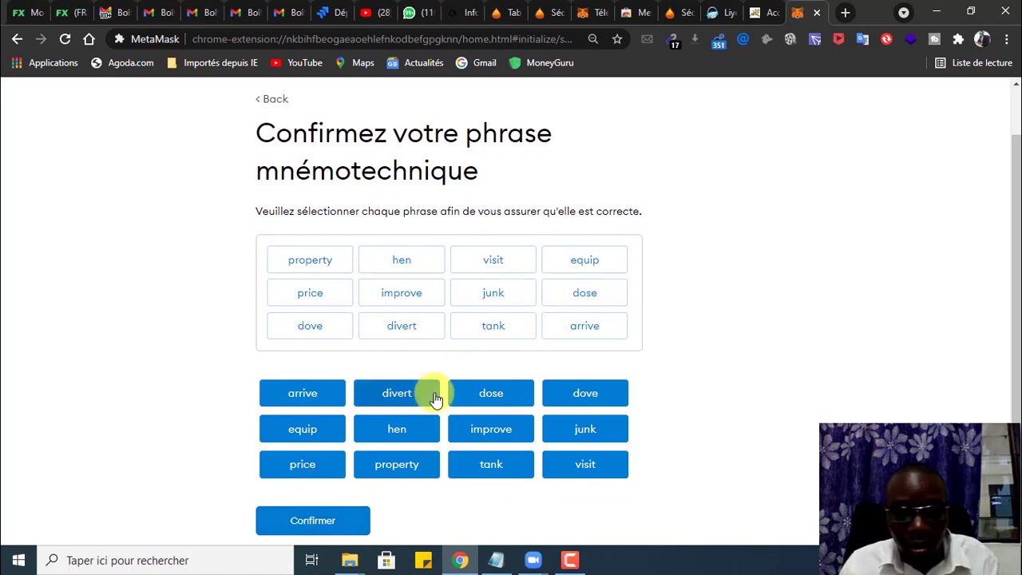
# Step: Confirm the phrase, finish setup and dismiss the token swapping popup to show Account 1 with 0 ETH
pyautogui.click(322, 521)
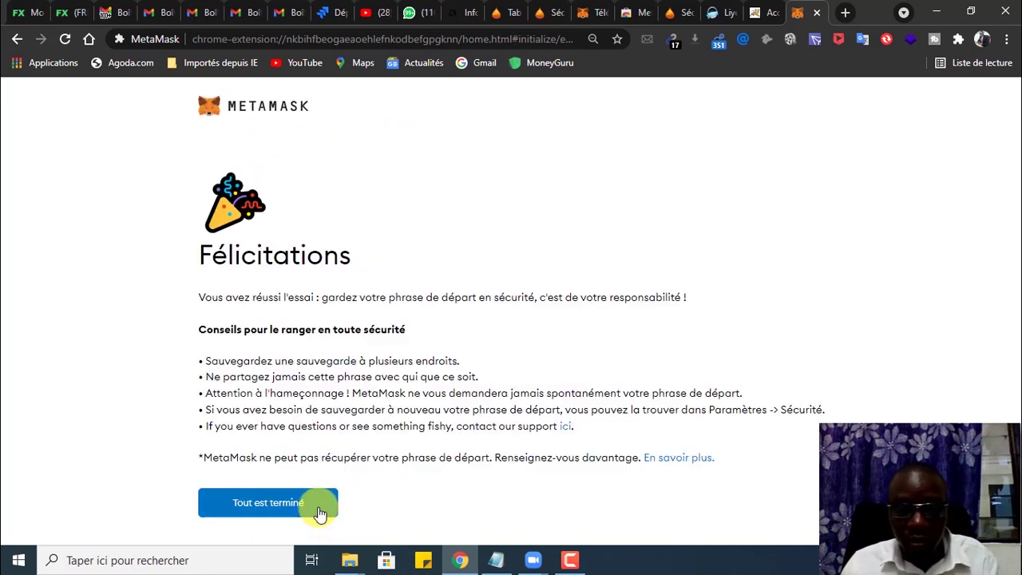
pyautogui.click(271, 503)
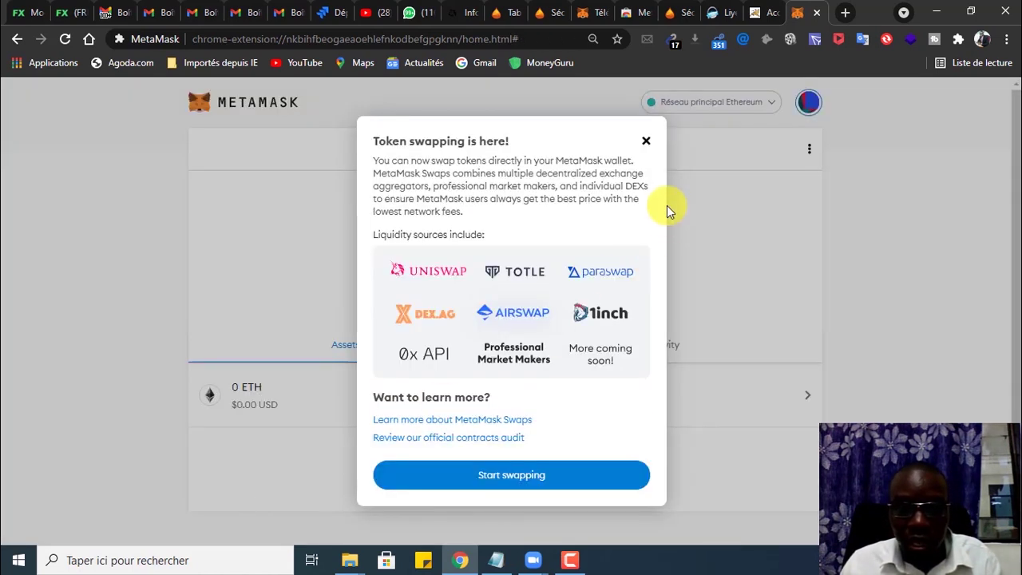
pyautogui.click(649, 142)
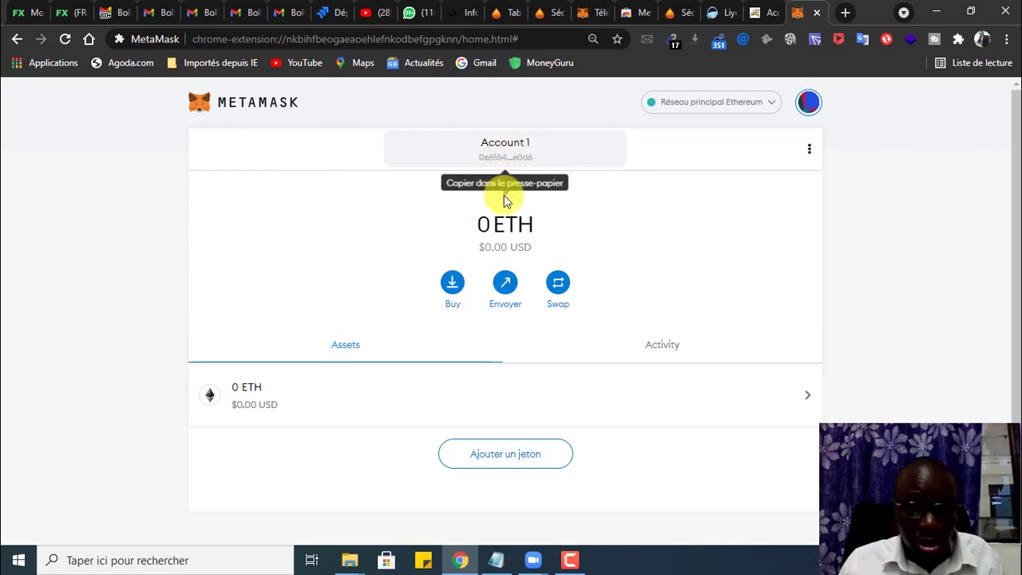
# Step: Switch to the 'Zoom Réunion 40-Minutes' meeting window showing the shared phone
pyautogui.moveTo(534, 563)
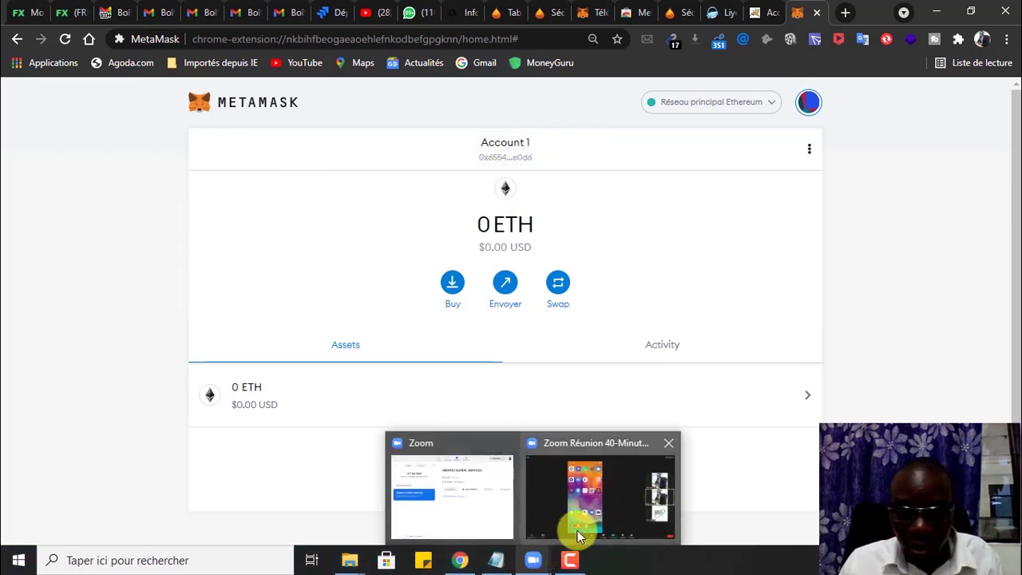
pyautogui.click(582, 502)
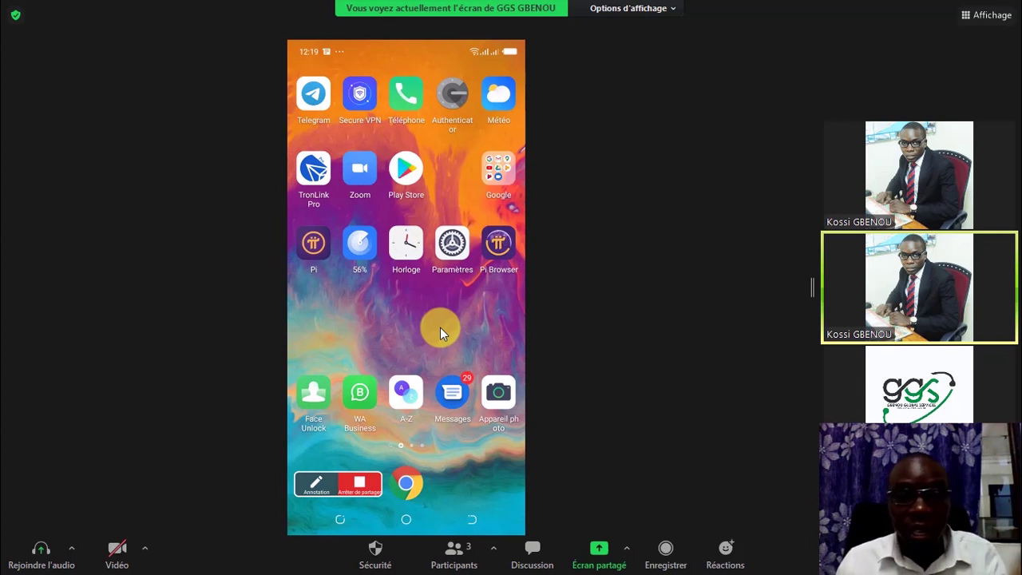
# Step: In the phone's Play Store, decline the offers prompt, search 'metamask' and open the MetaMask app page
pyautogui.click(403, 176)
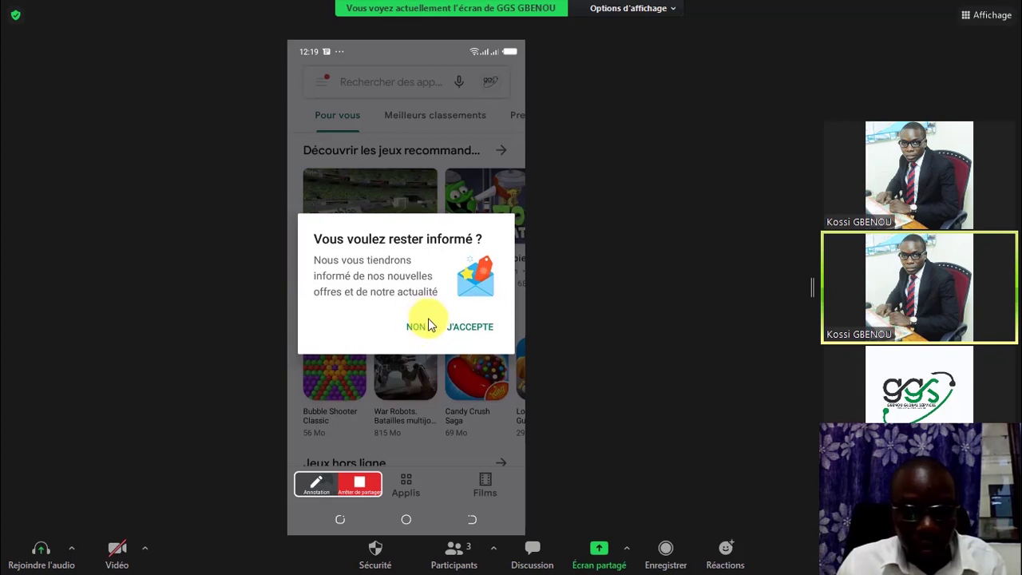
pyautogui.click(431, 160)
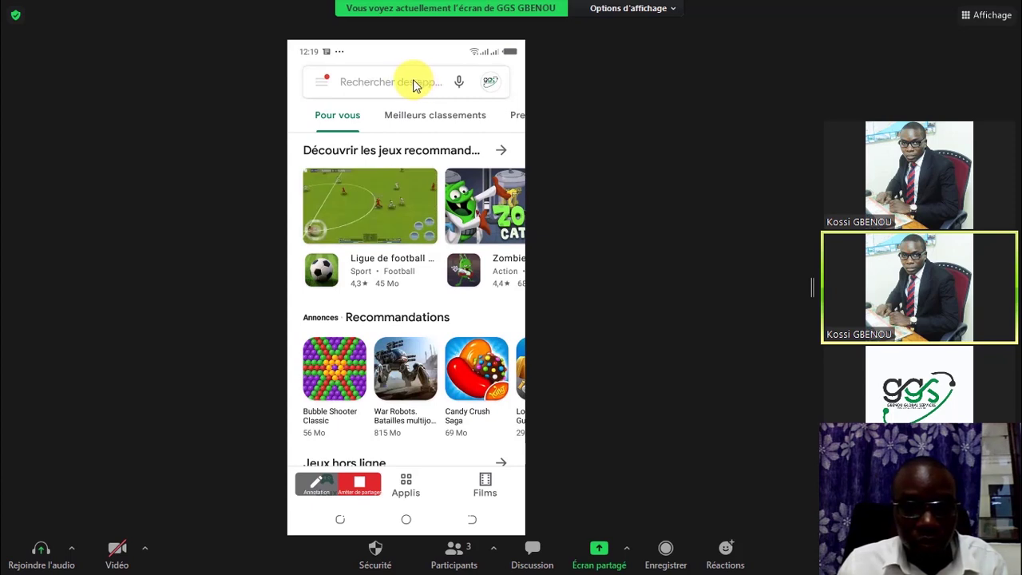
pyautogui.click(413, 83)
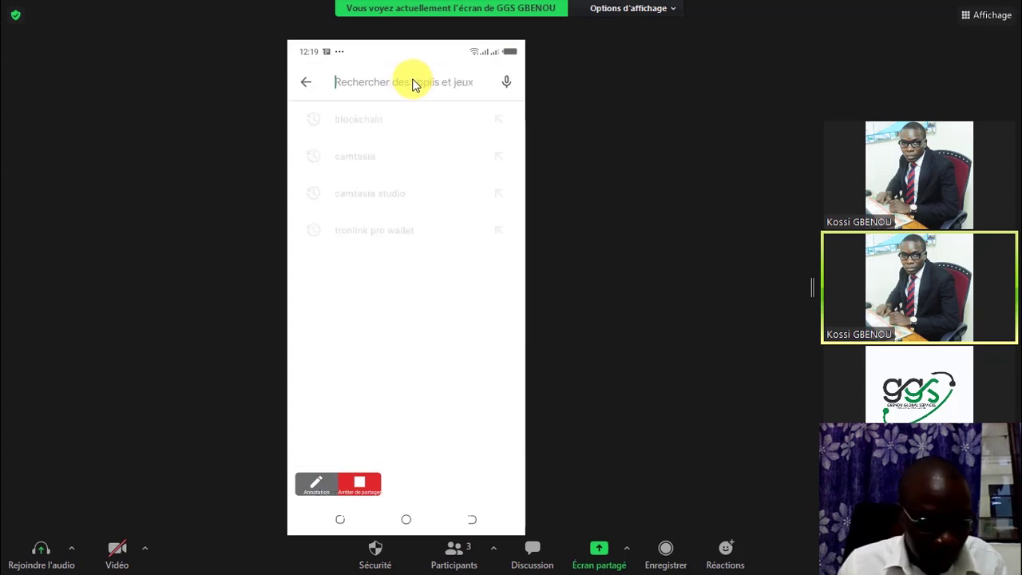
pyautogui.write('m')
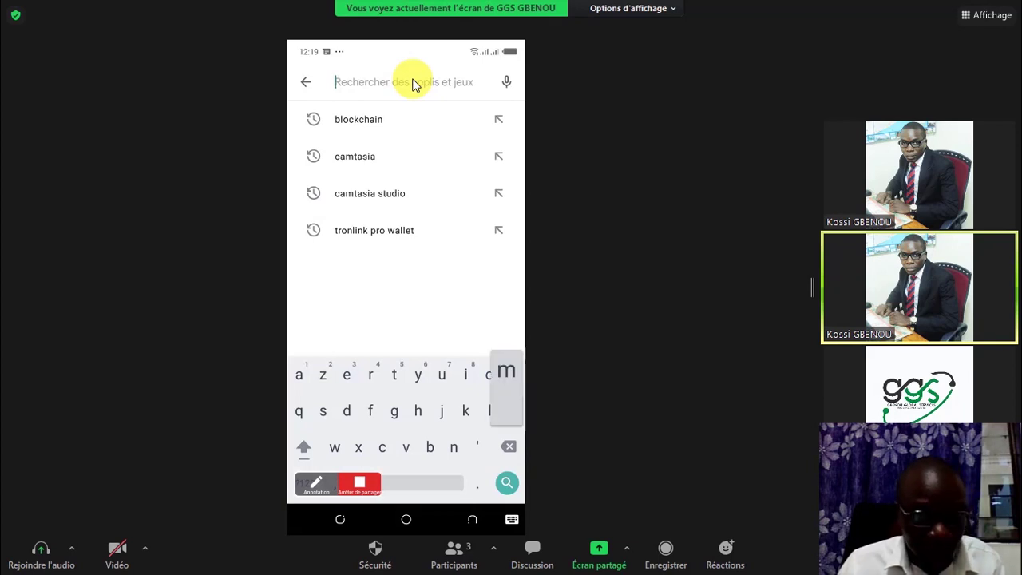
pyautogui.write('et')
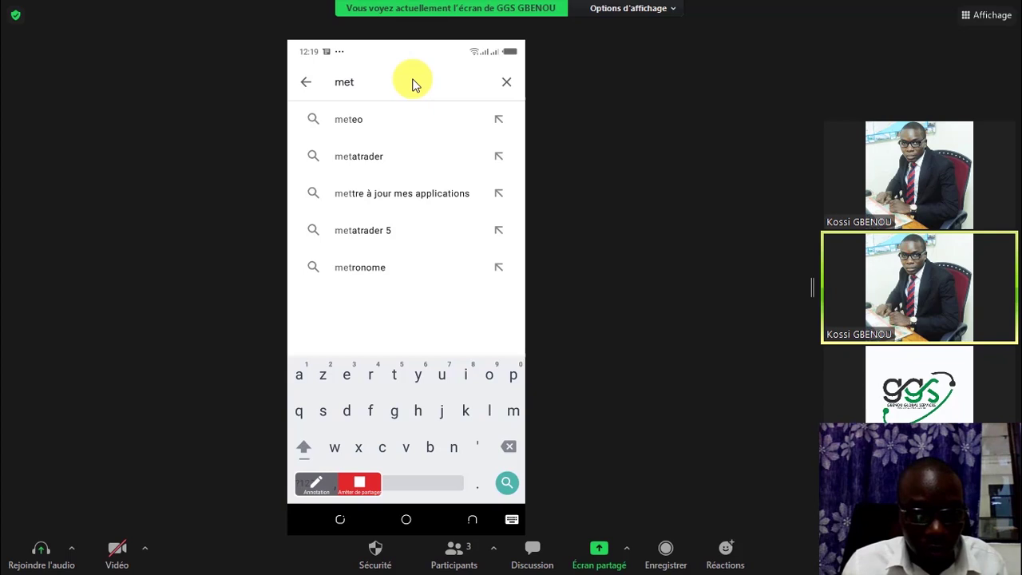
pyautogui.write('amask')
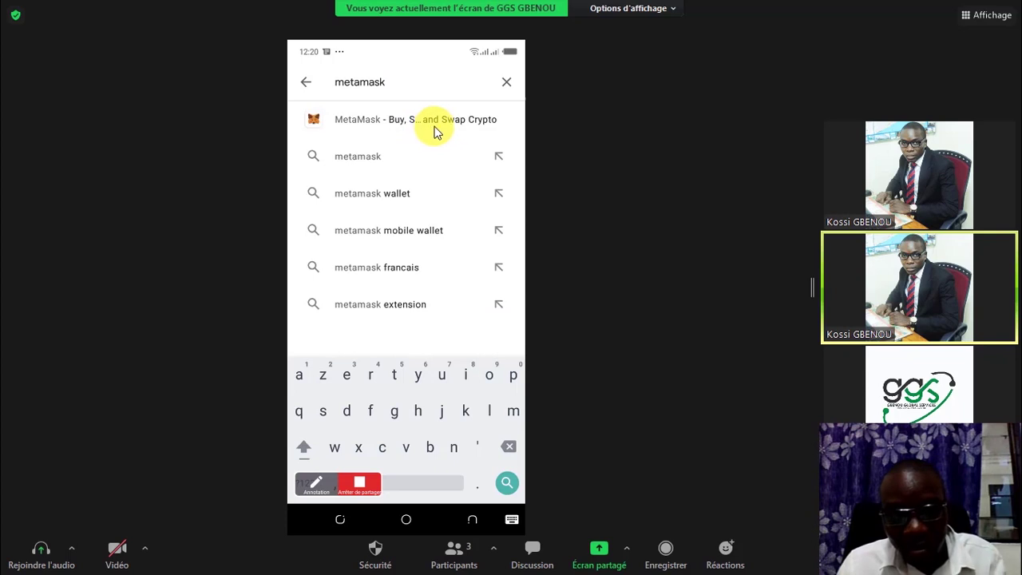
pyautogui.click(492, 134)
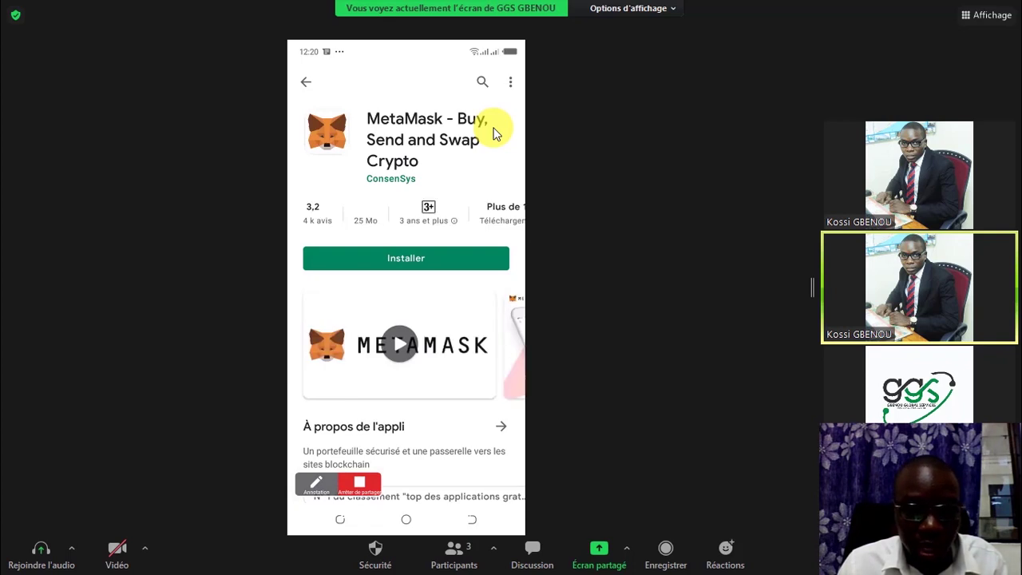
# Step: Install MetaMask and open it past the Phone Master security screen to the welcome screen
pyautogui.click(421, 257)
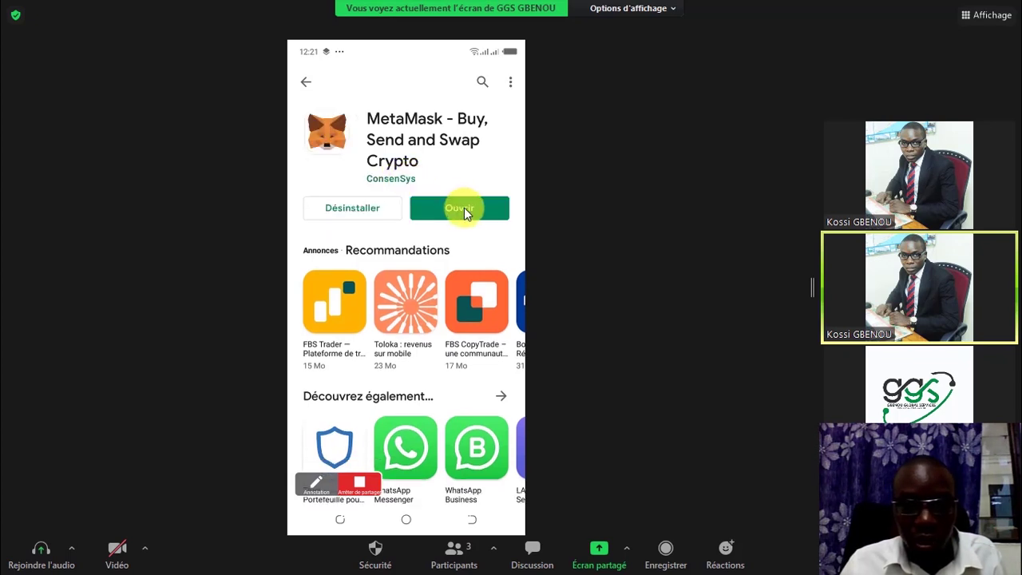
pyautogui.click(463, 216)
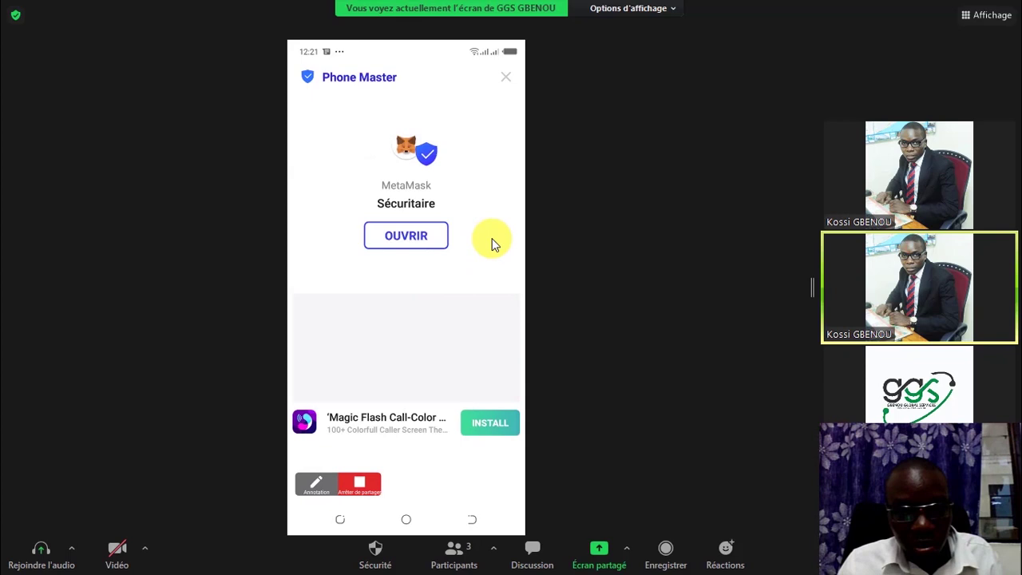
pyautogui.click(429, 249)
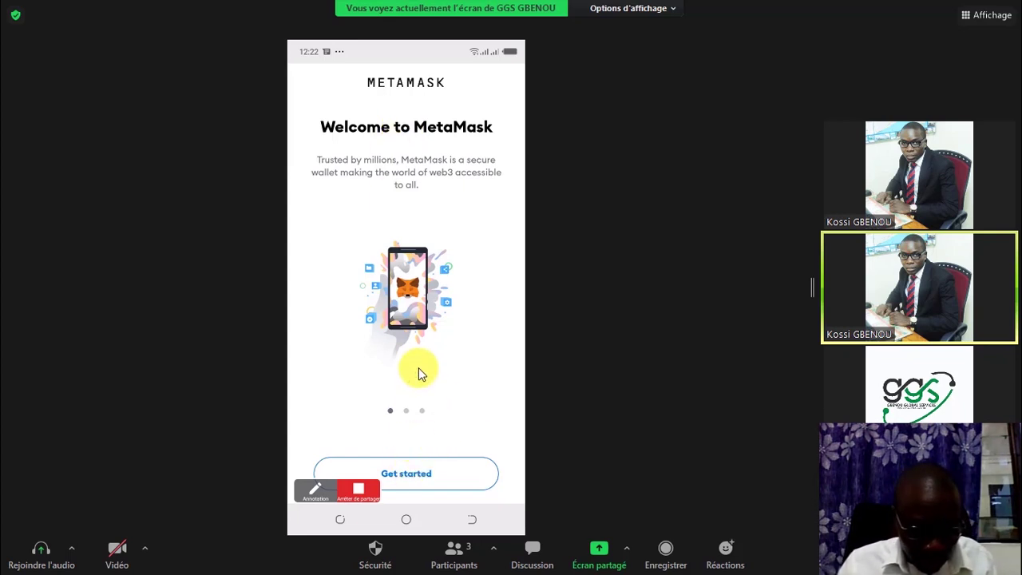
# Step: Choose Get started, then Create a new wallet, reaching the Create password screen
pyautogui.click(376, 472)
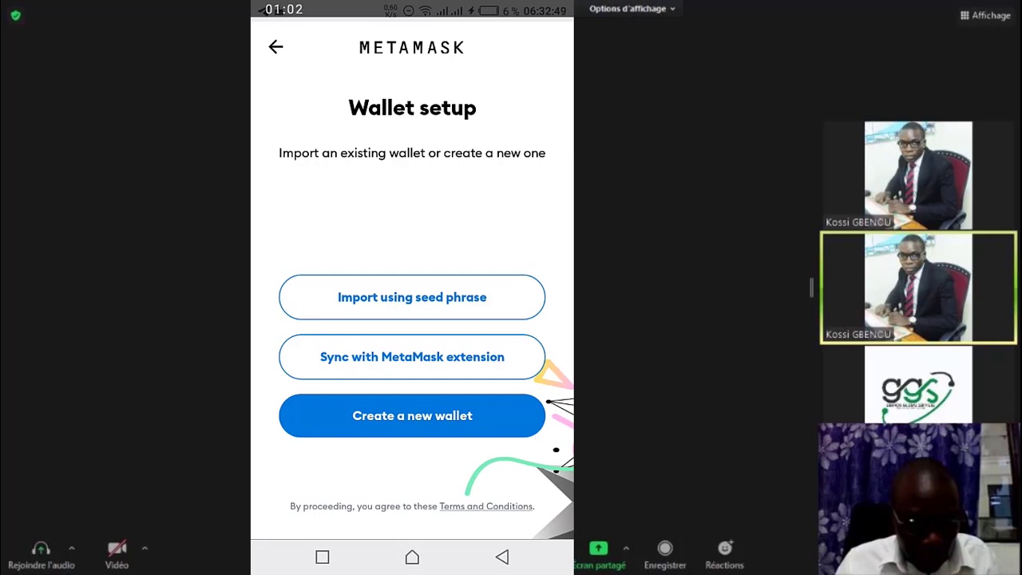
pyautogui.click(411, 415)
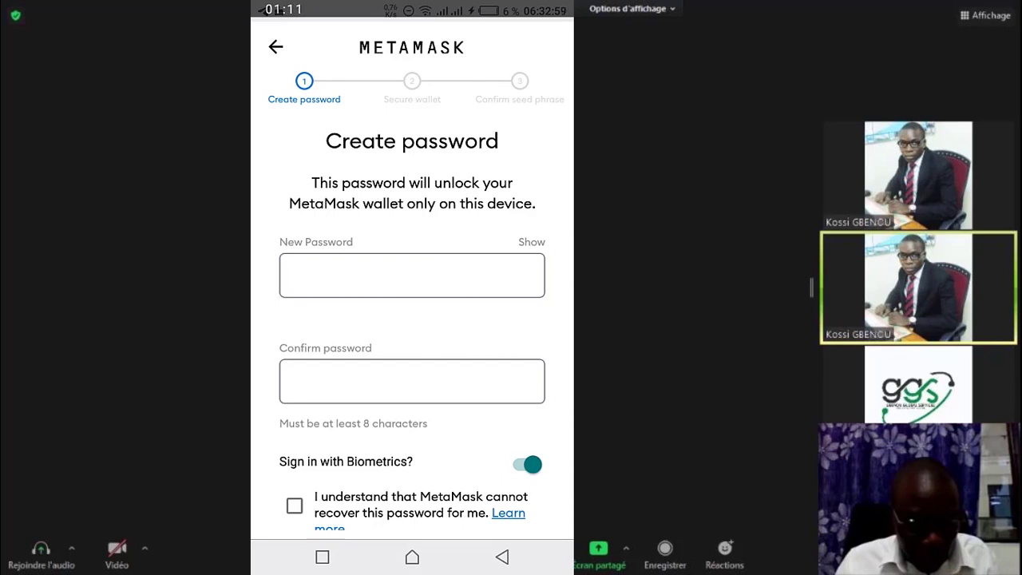
# Step: Enter and confirm the wallet password, disable biometric sign-in, accept the warning, and create the password
pyautogui.click(289, 276)
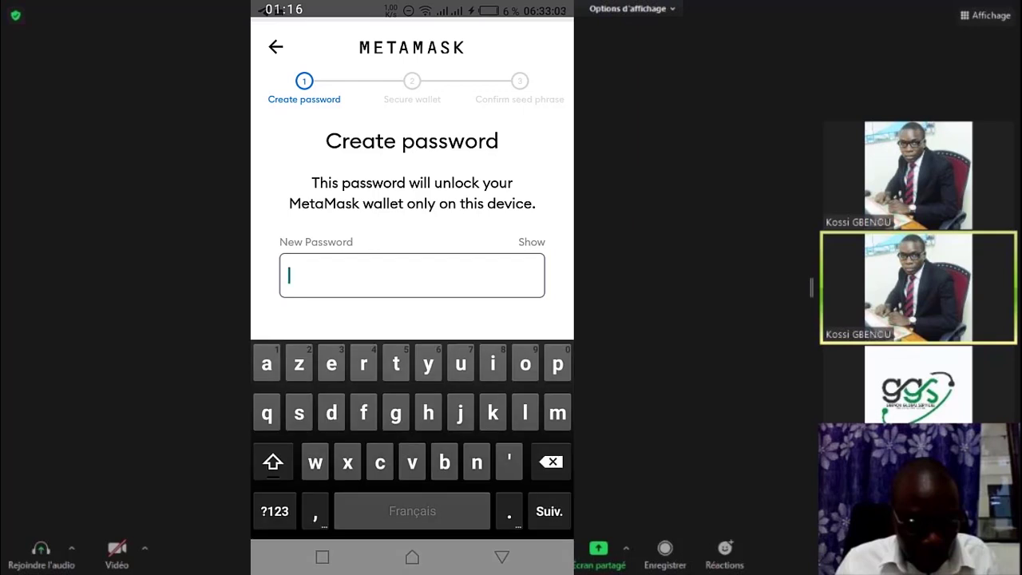
pyautogui.click(274, 511)
pyautogui.write('12345')
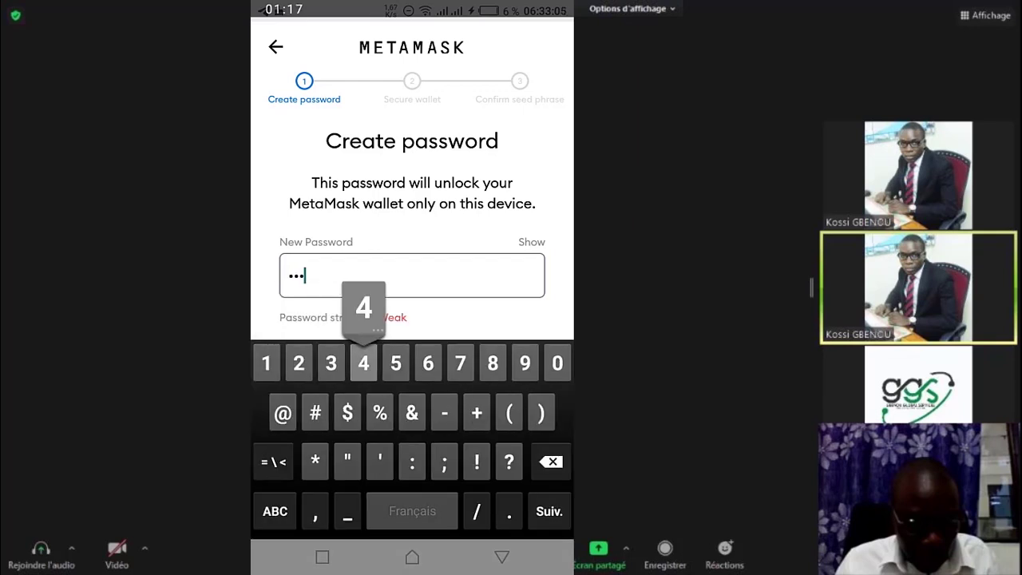
pyautogui.write('67890')
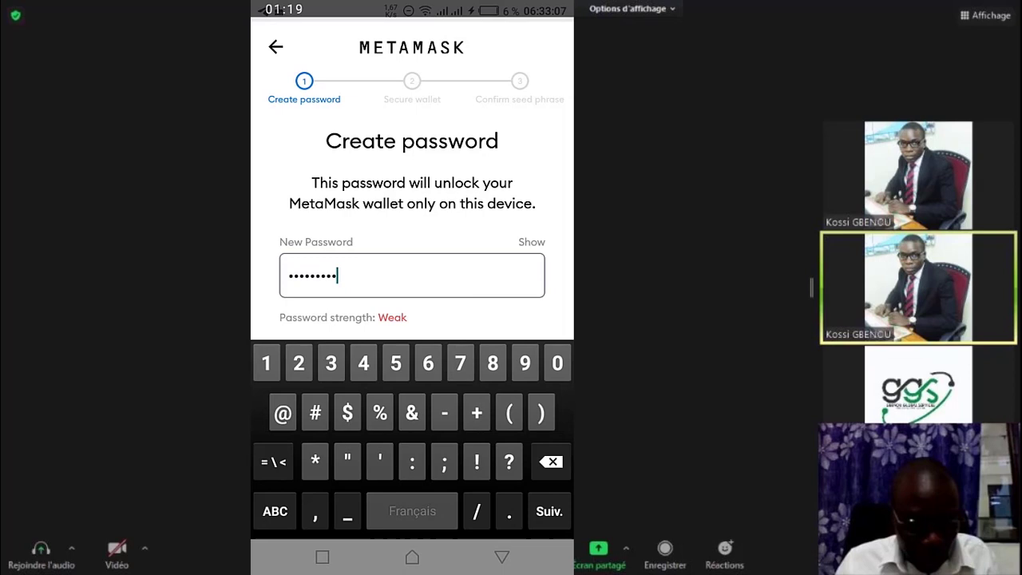
pyautogui.click(549, 511)
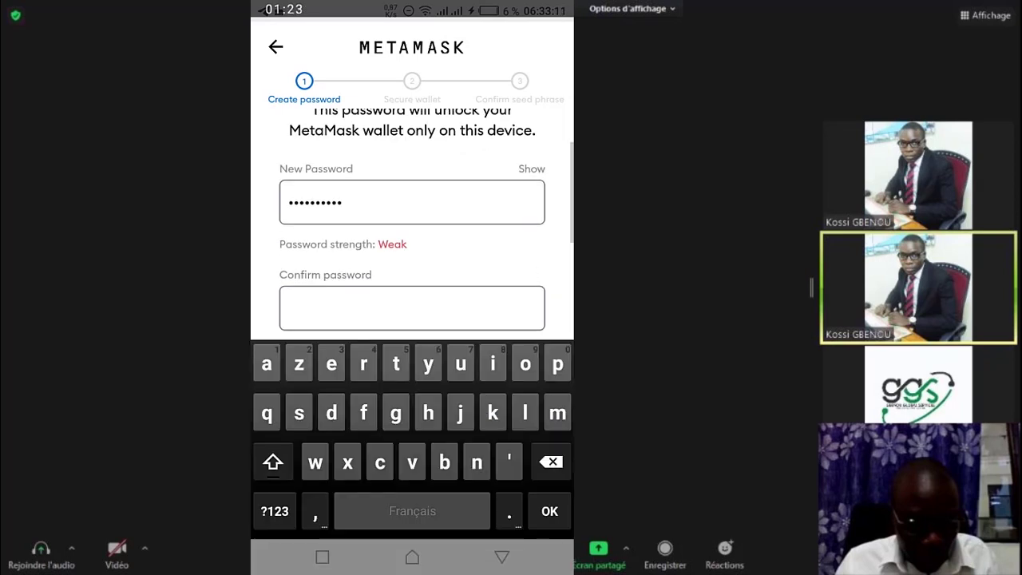
pyautogui.click(274, 511)
pyautogui.write('12')
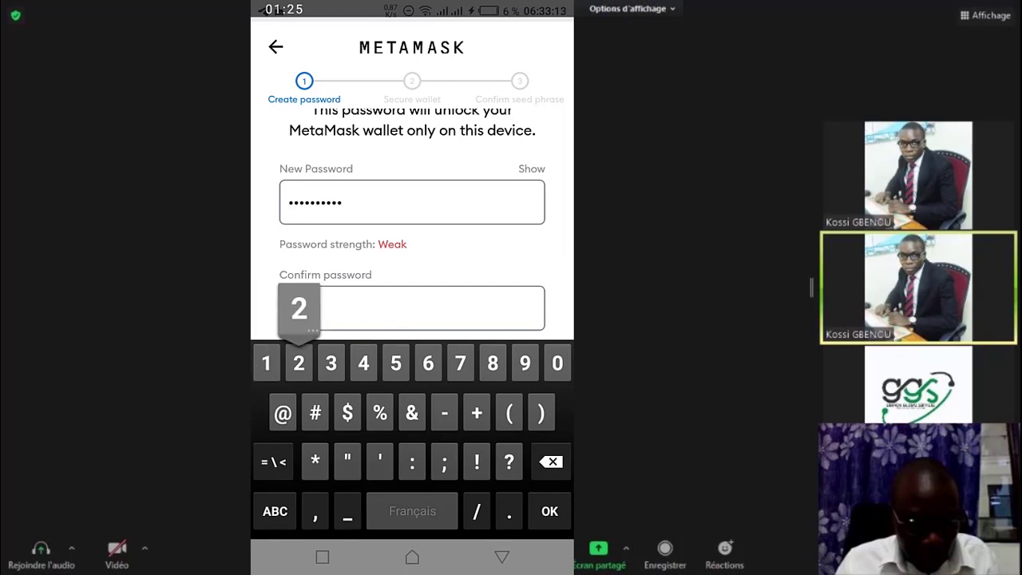
pyautogui.write('3456789')
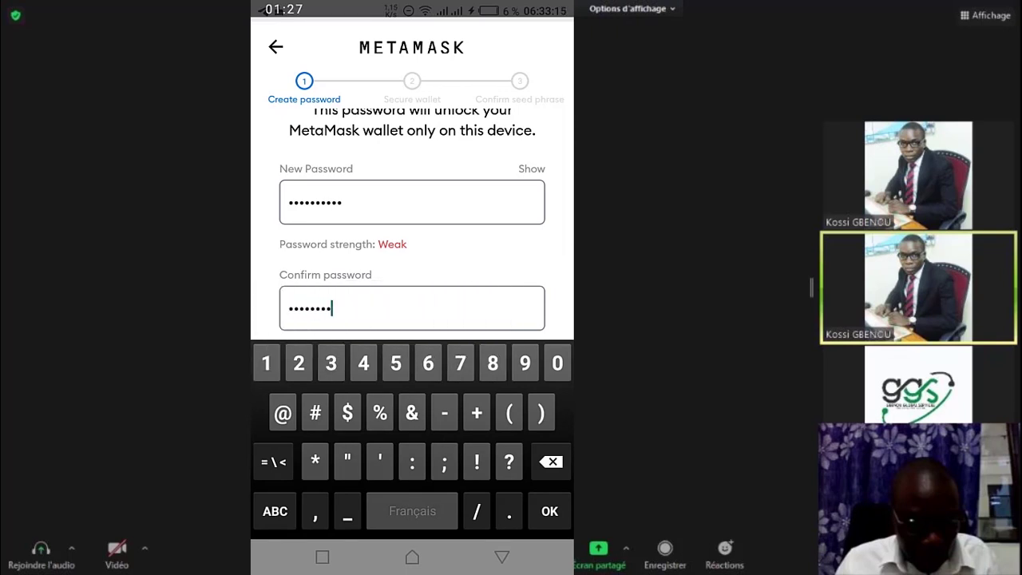
pyautogui.write('0')
pyautogui.press('Return')
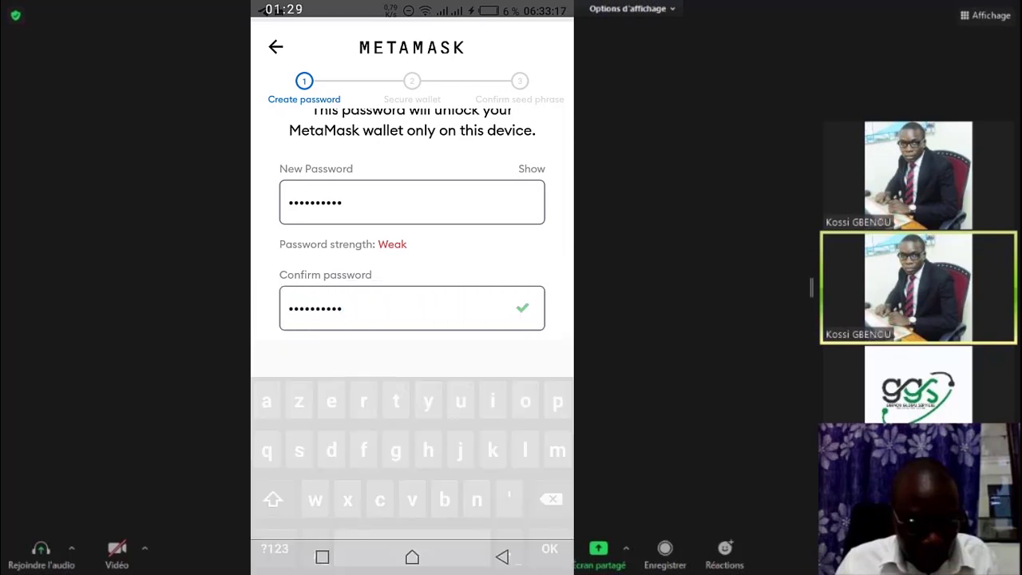
pyautogui.click(527, 396)
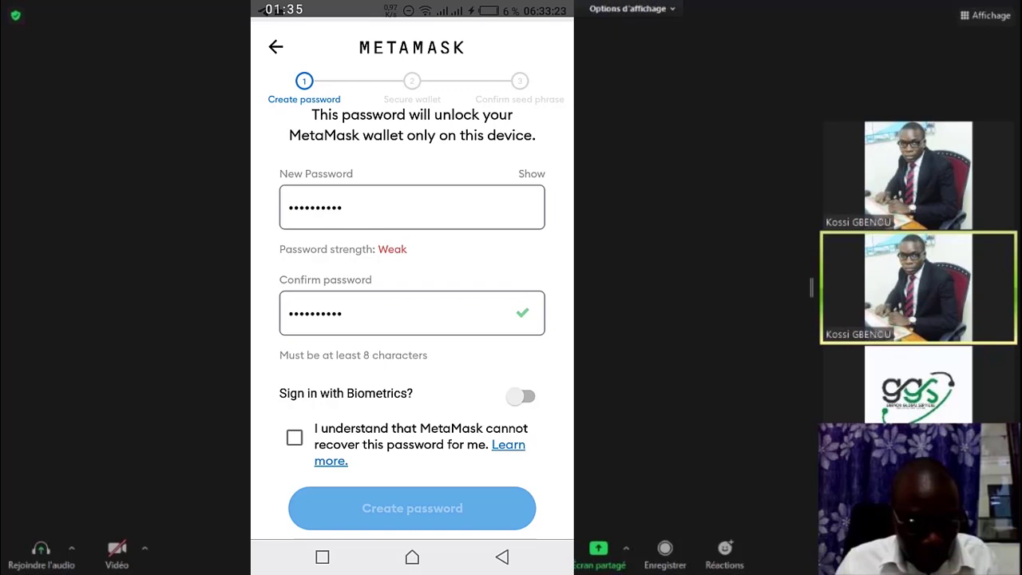
pyautogui.click(295, 437)
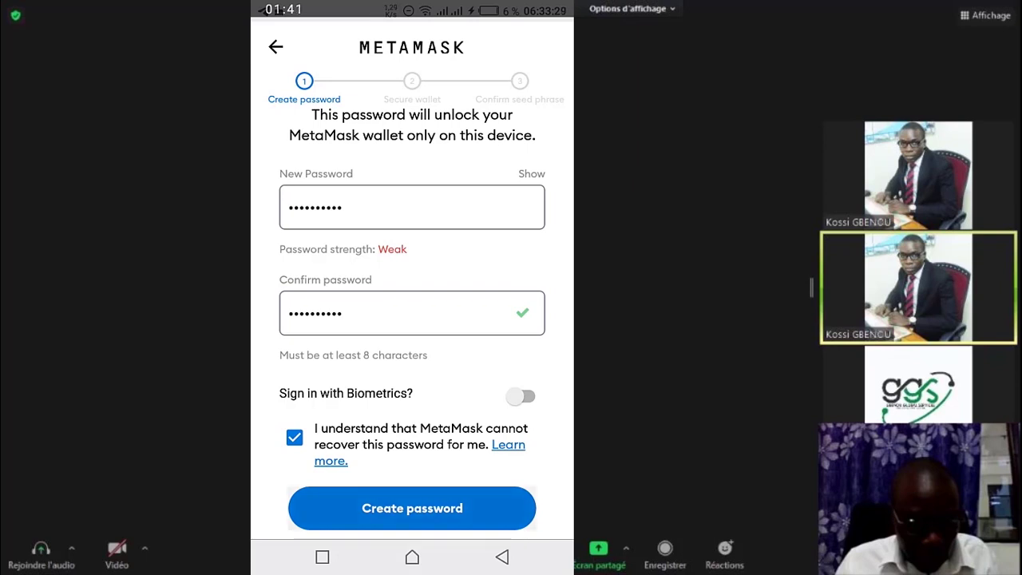
pyautogui.click(412, 508)
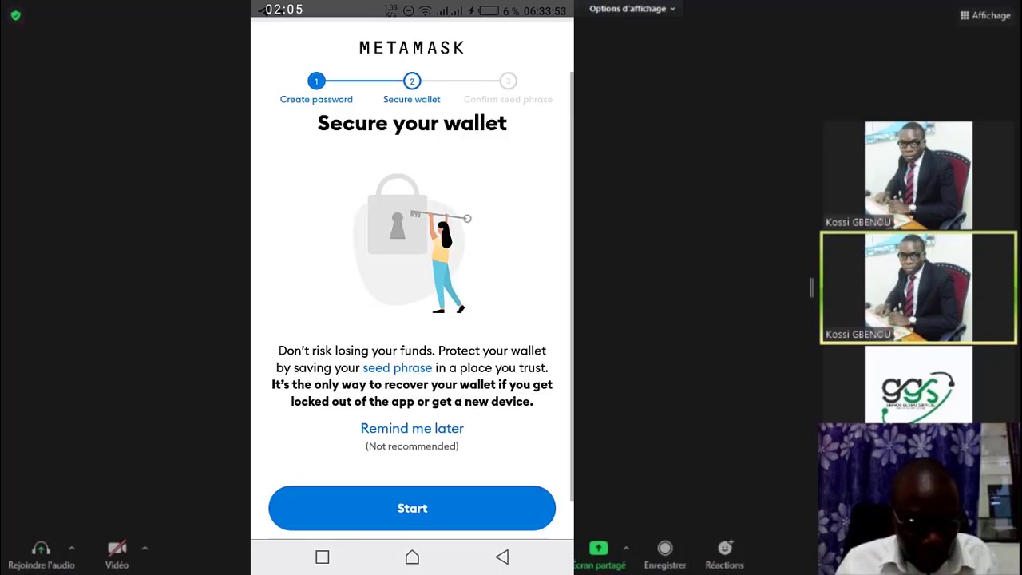
# Step: Start securing the wallet and choose the Manual seed-phrase backup option
pyautogui.scroll(-1, 412, 303)
pyautogui.scroll(1, 412, 303)
pyautogui.scroll(-1, 412, 303)
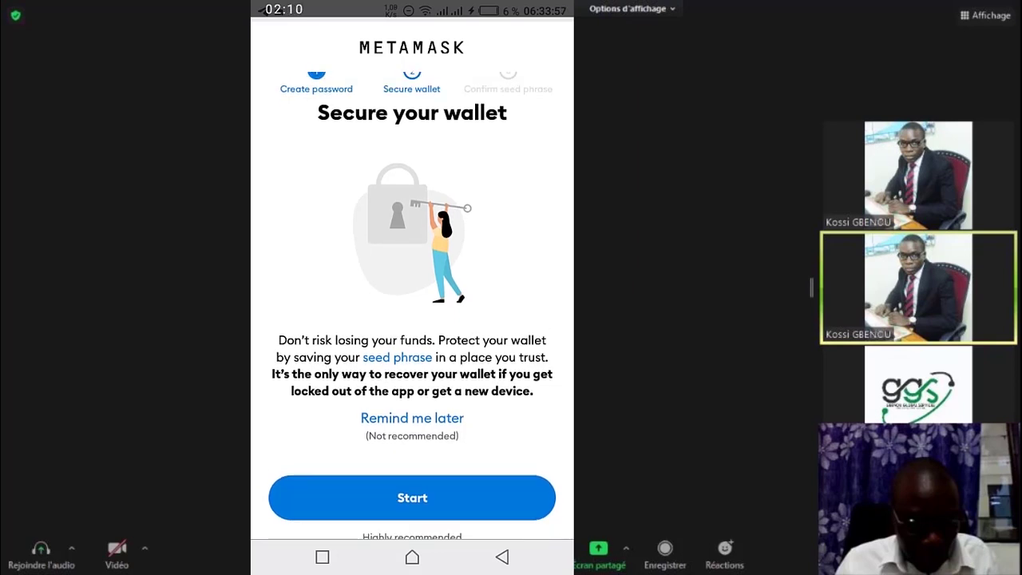
pyautogui.scroll(-1, 412, 304)
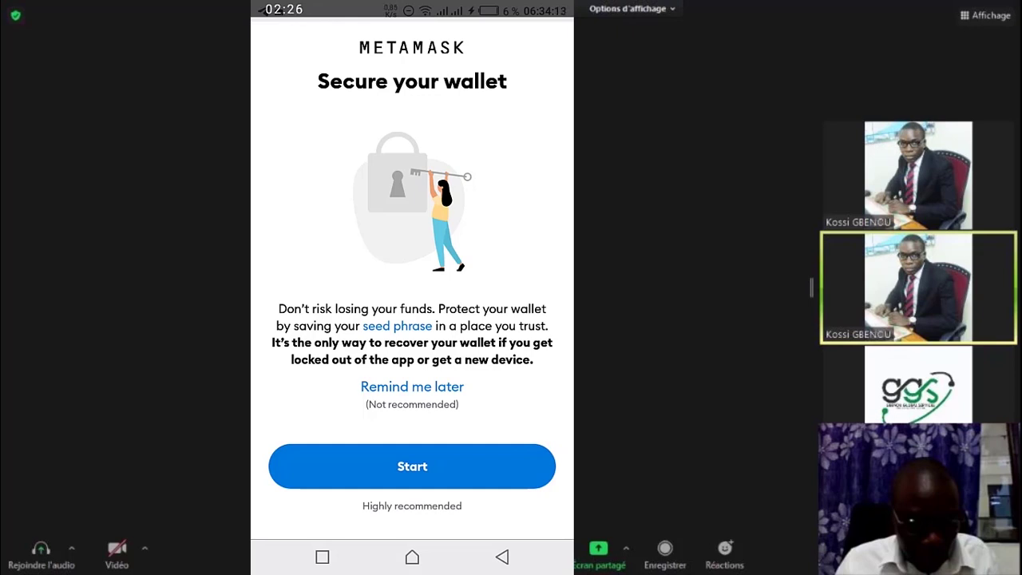
pyautogui.click(412, 466)
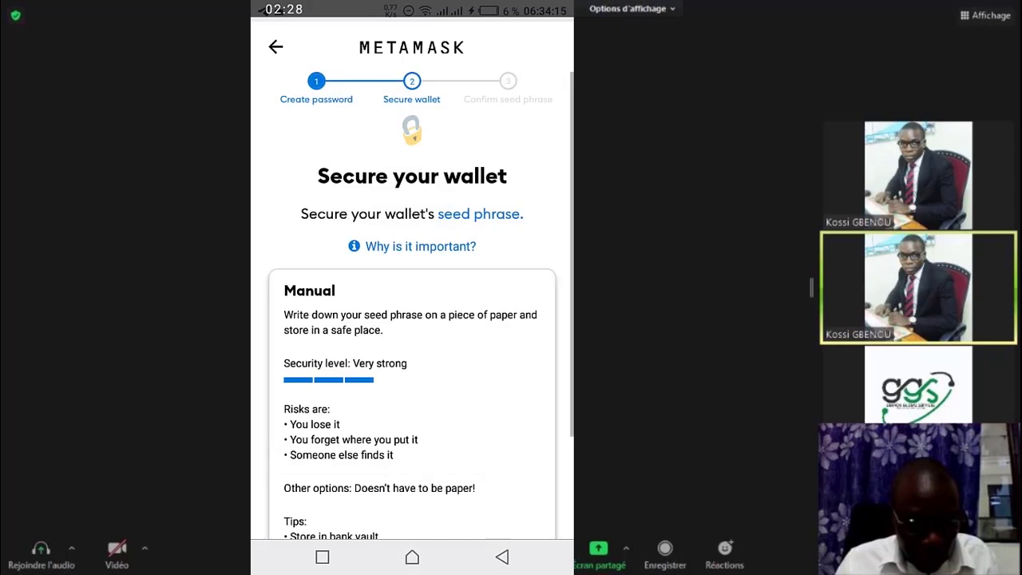
pyautogui.scroll(-3, 412, 320)
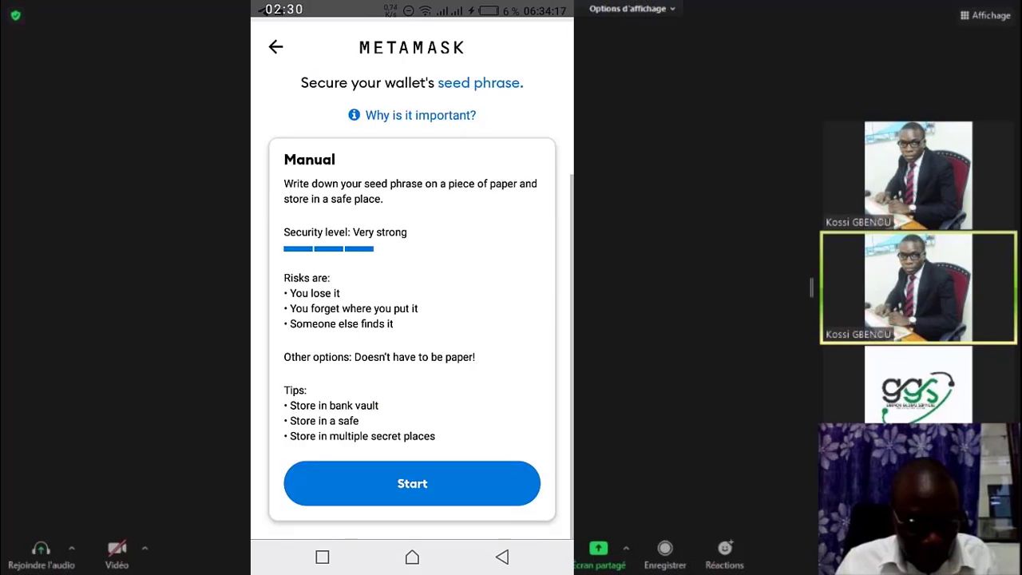
pyautogui.scroll(-1, 411, 319)
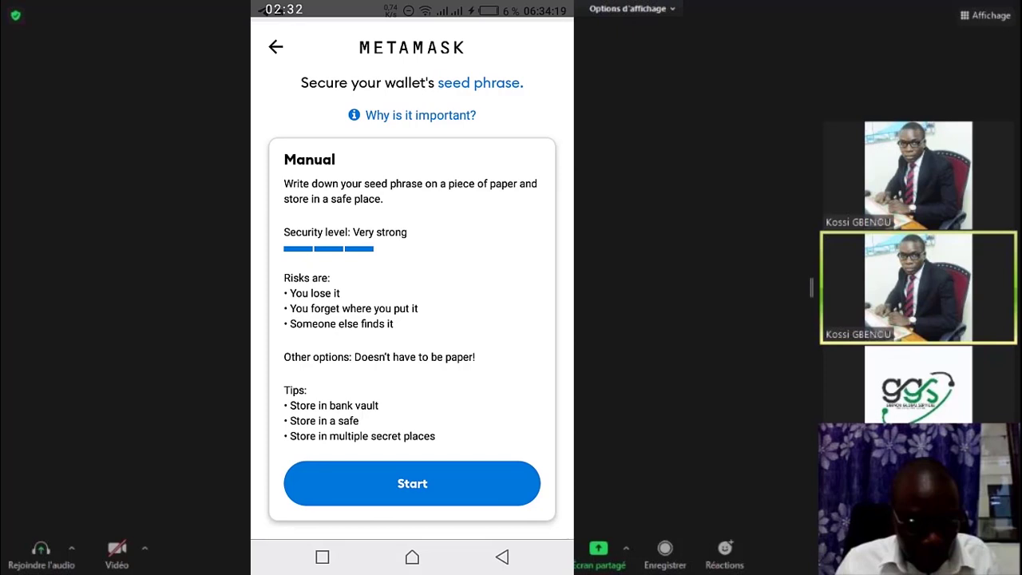
pyautogui.click(412, 483)
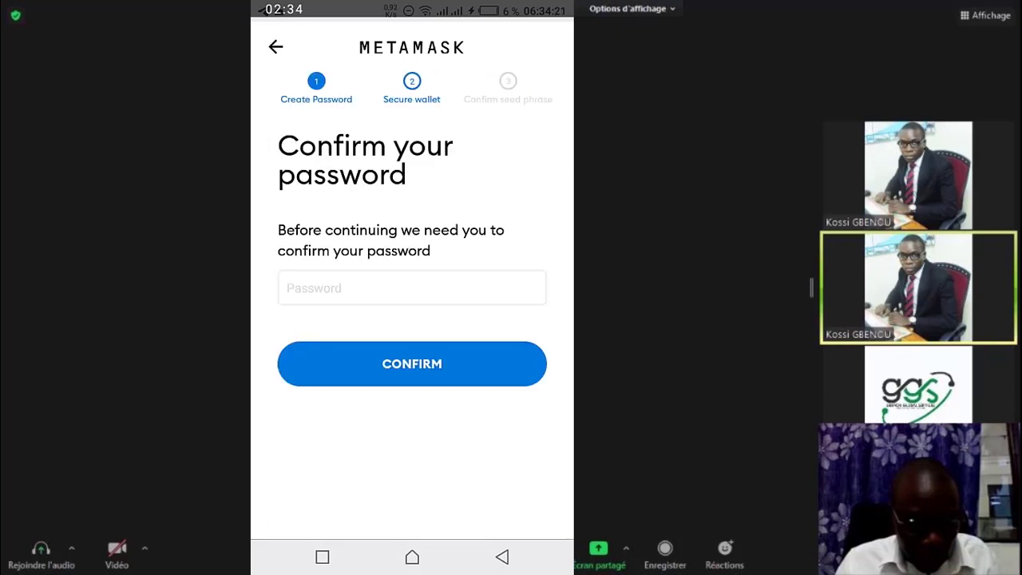
# Step: Re-enter the wallet password on the number keyboard and submit the confirmation
pyautogui.click(412, 287)
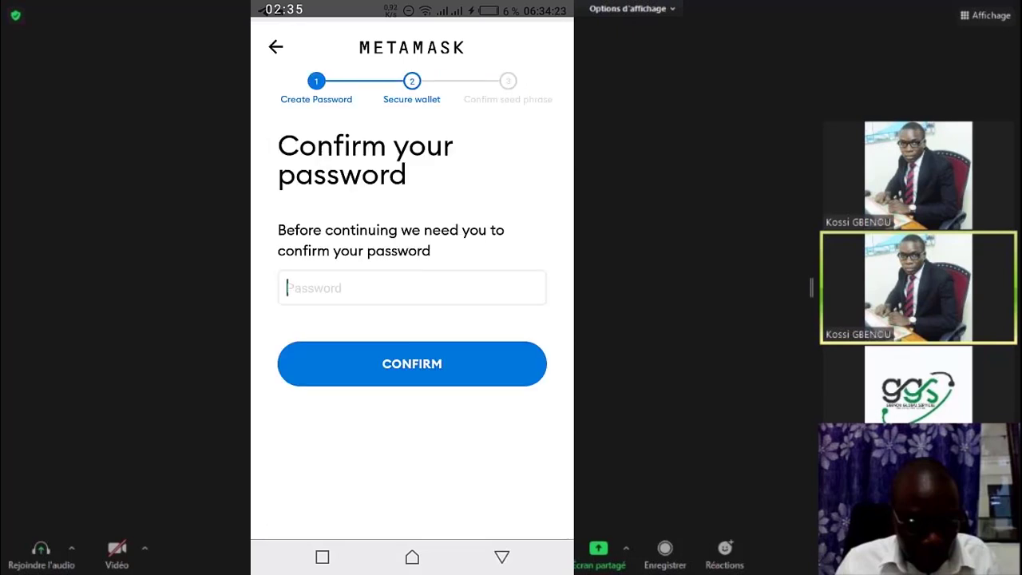
pyautogui.click(274, 511)
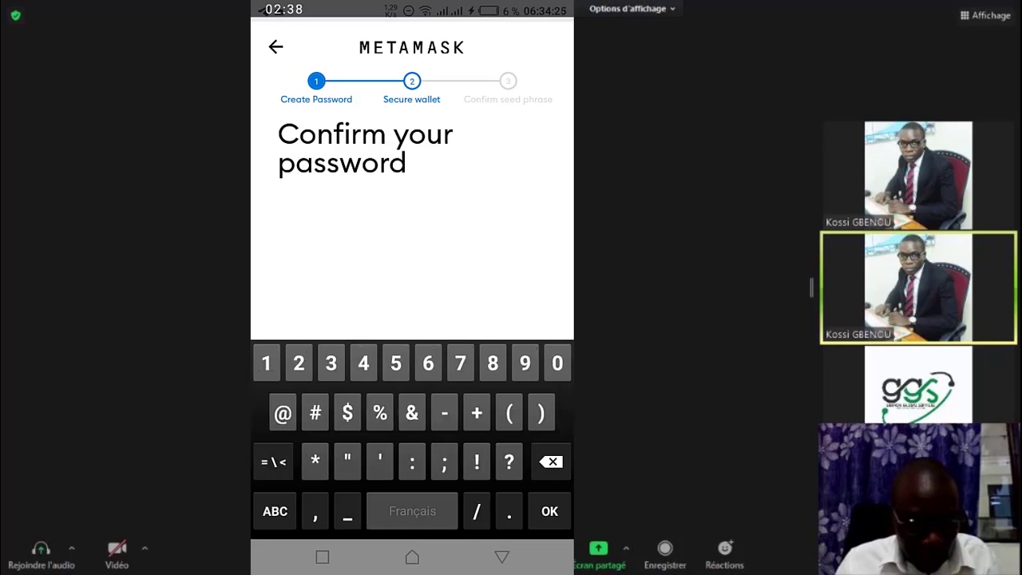
pyautogui.write('123')
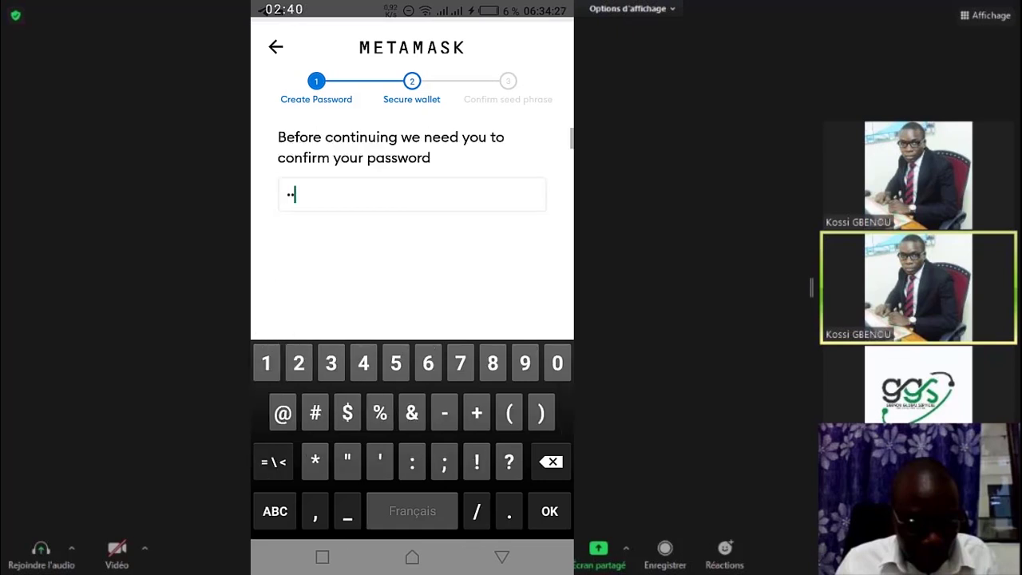
pyautogui.write('456789')
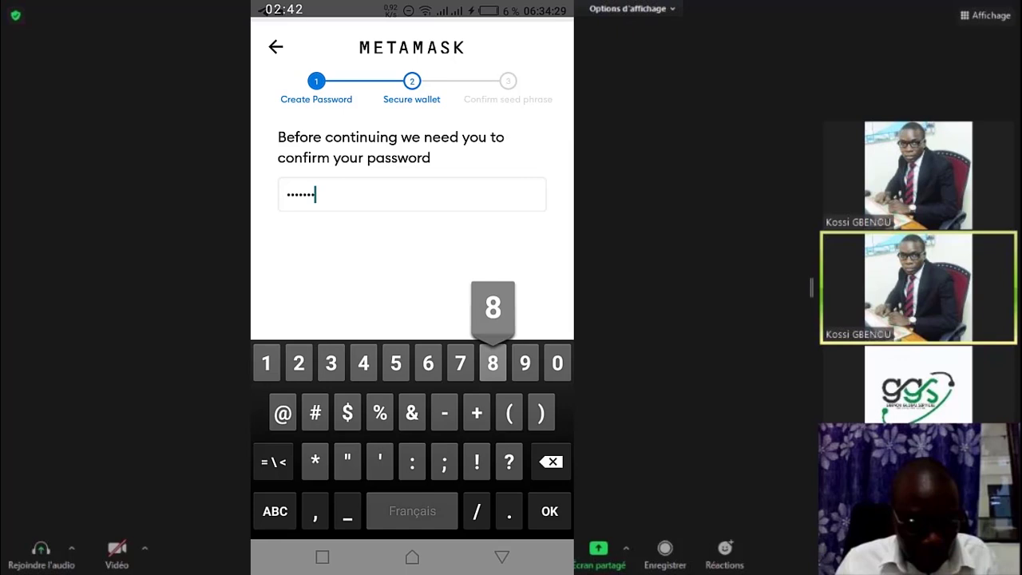
pyautogui.write('0')
pyautogui.press('Return')
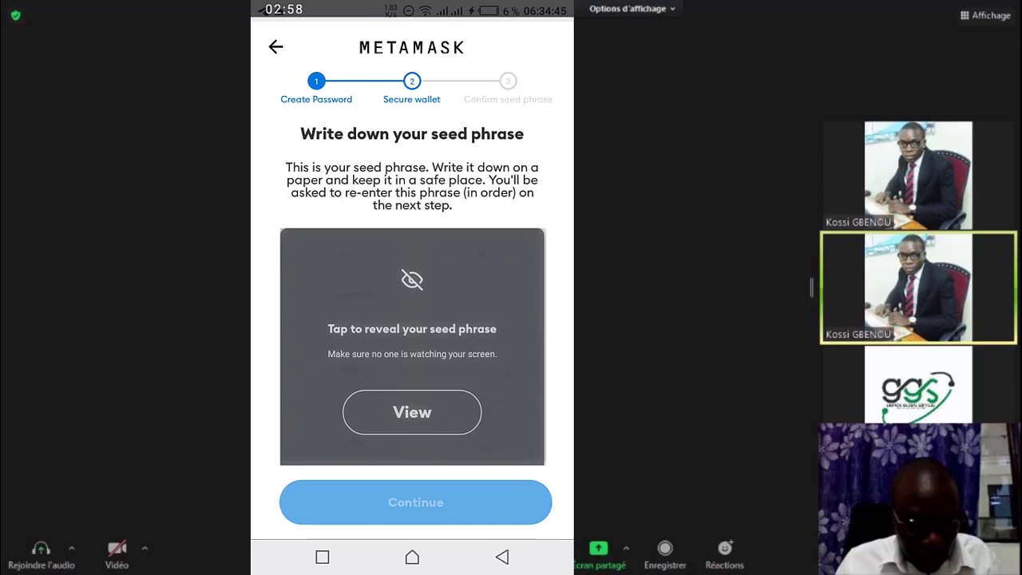
# Step: Reveal the hidden seed phrase and continue to the confirmation grid
pyautogui.click(412, 412)
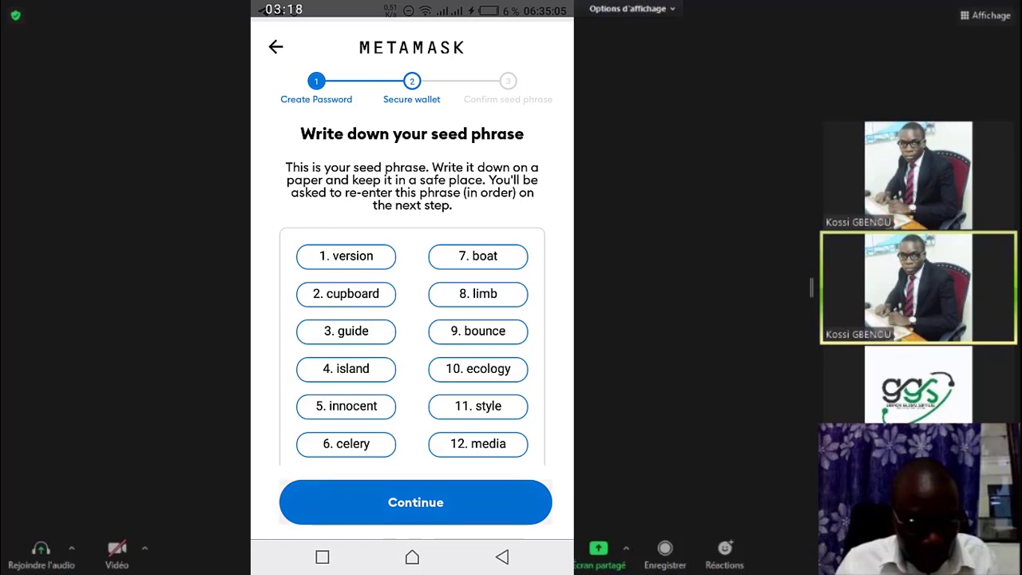
pyautogui.click(416, 502)
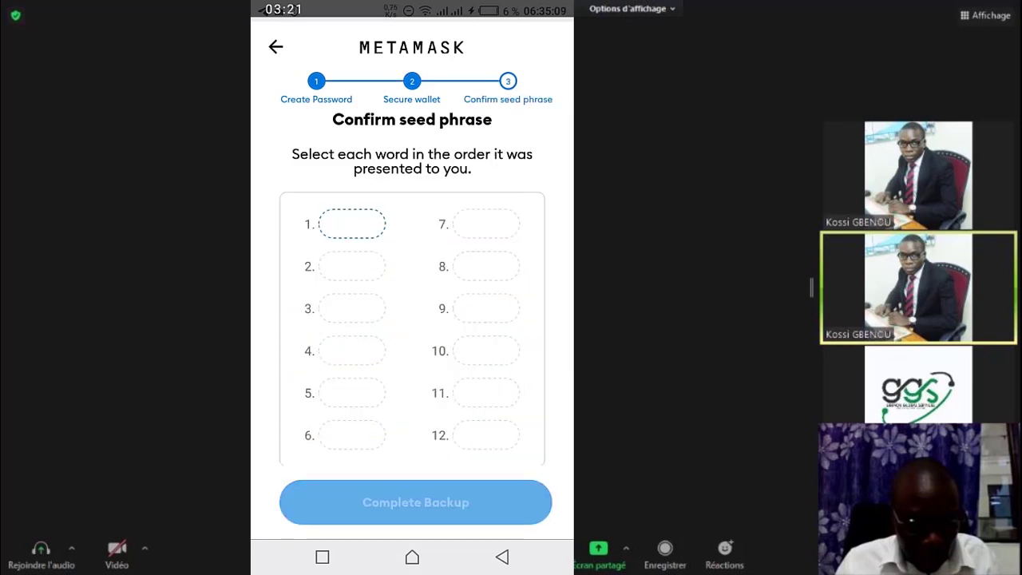
pyautogui.scroll(-3, 412, 288)
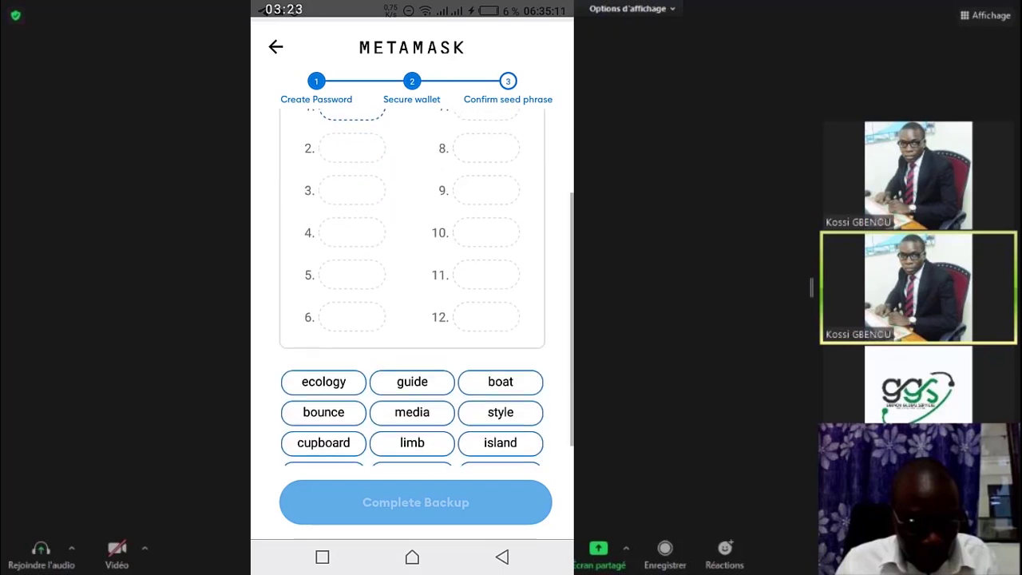
pyautogui.scroll(-1, 412, 319)
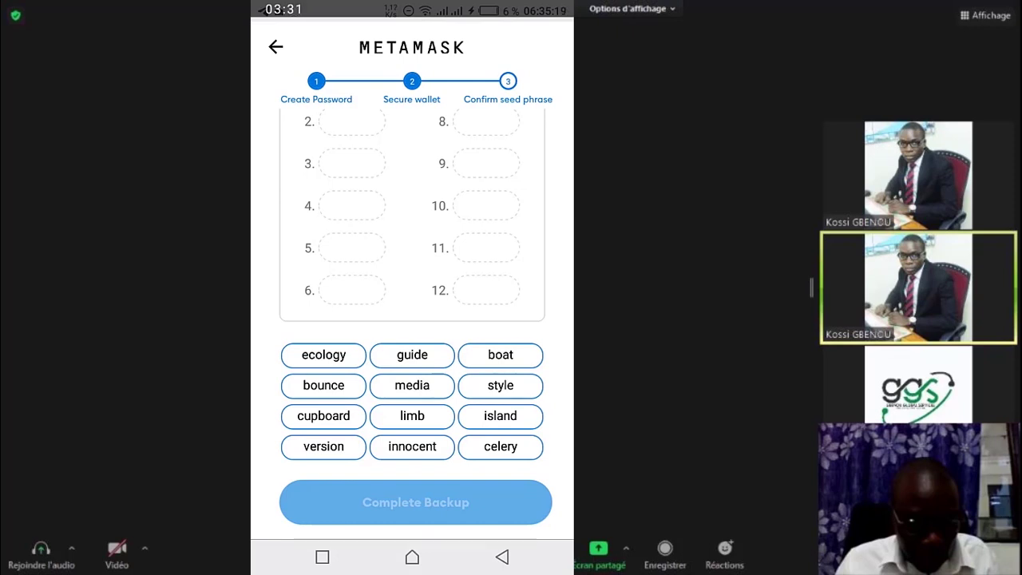
# Step: Place the first eight seed words into slots 1–8 in order
pyautogui.click(323, 446)
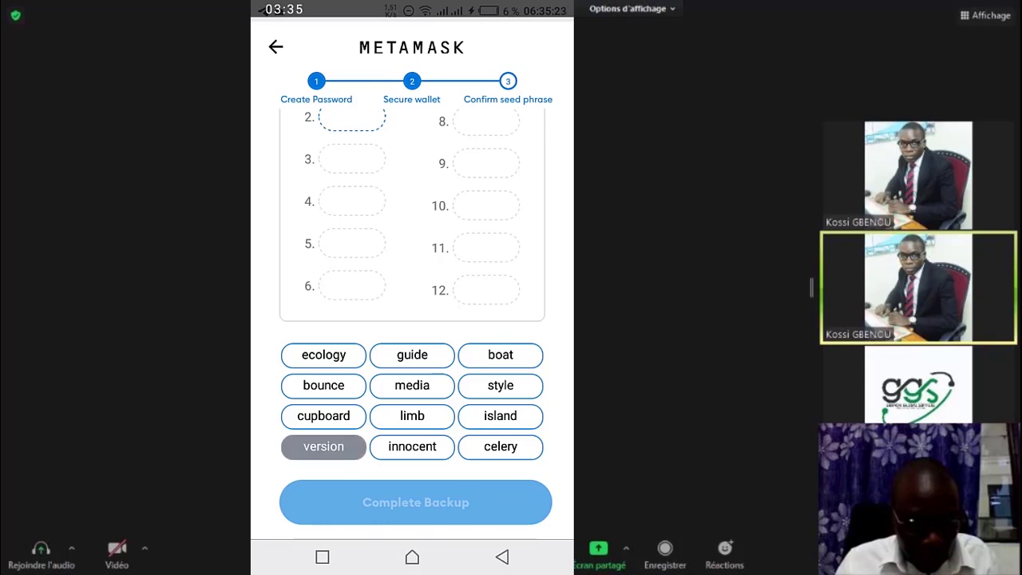
pyautogui.click(324, 415)
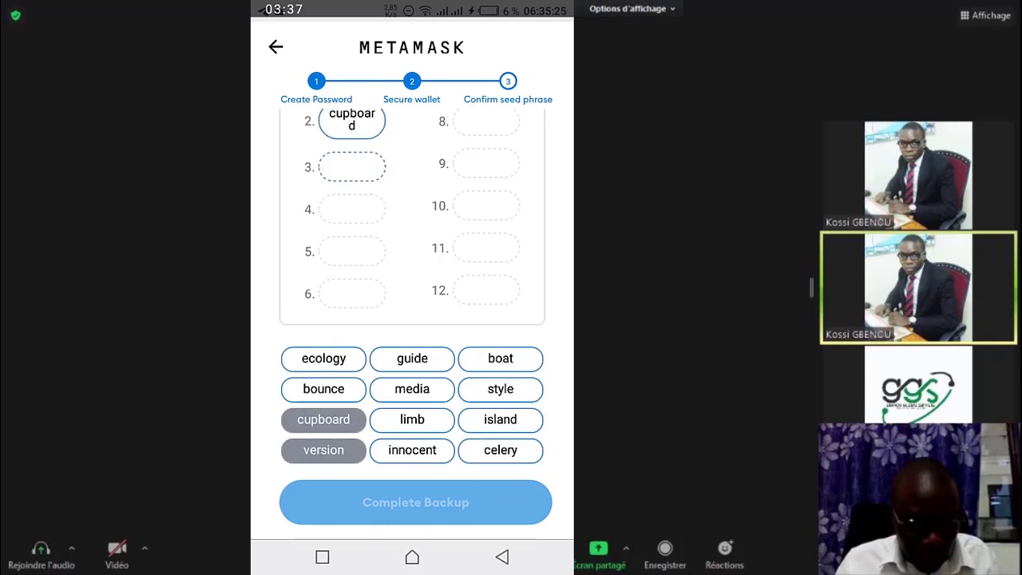
pyautogui.click(412, 358)
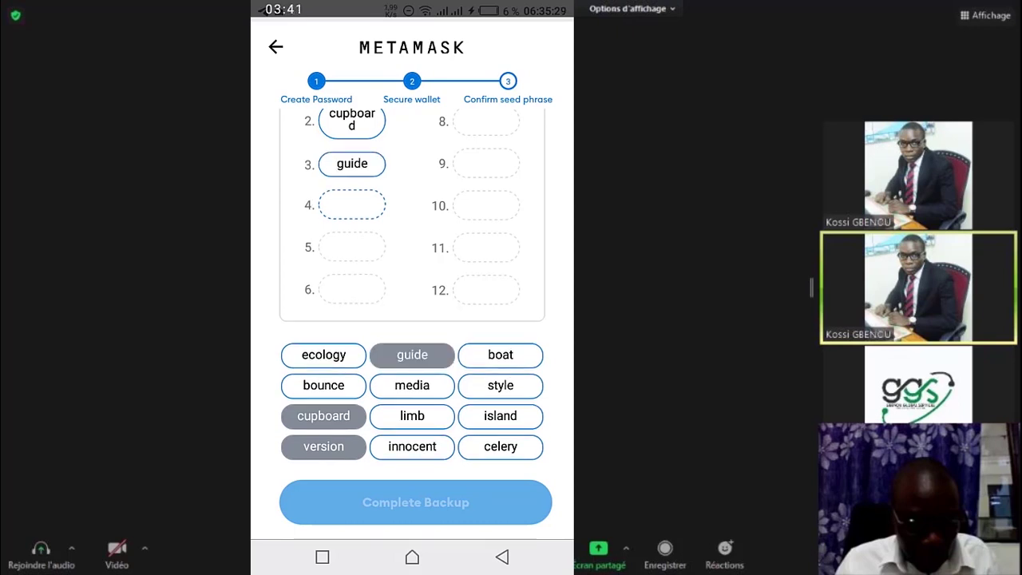
pyautogui.click(499, 416)
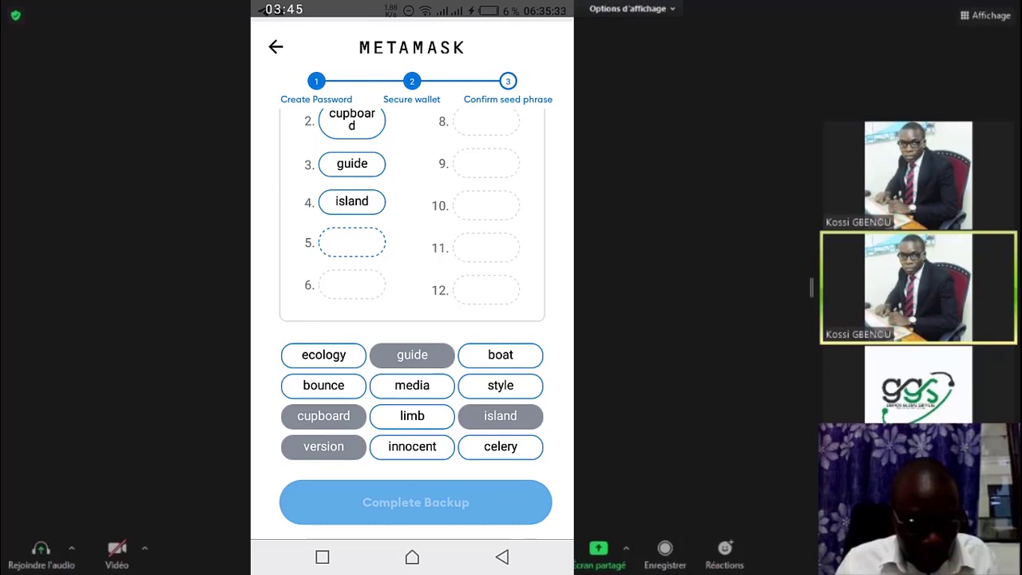
pyautogui.click(412, 446)
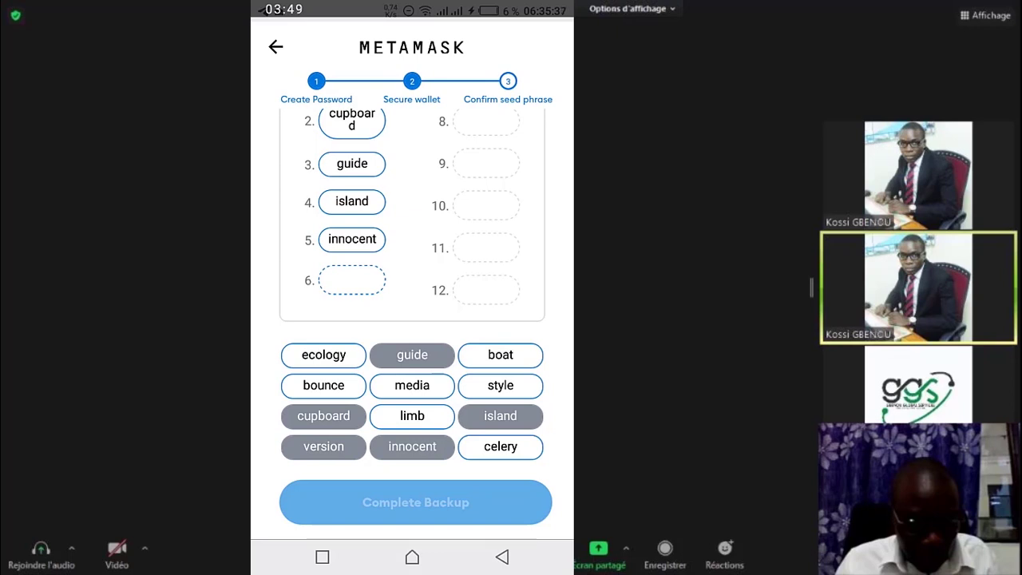
pyautogui.click(500, 446)
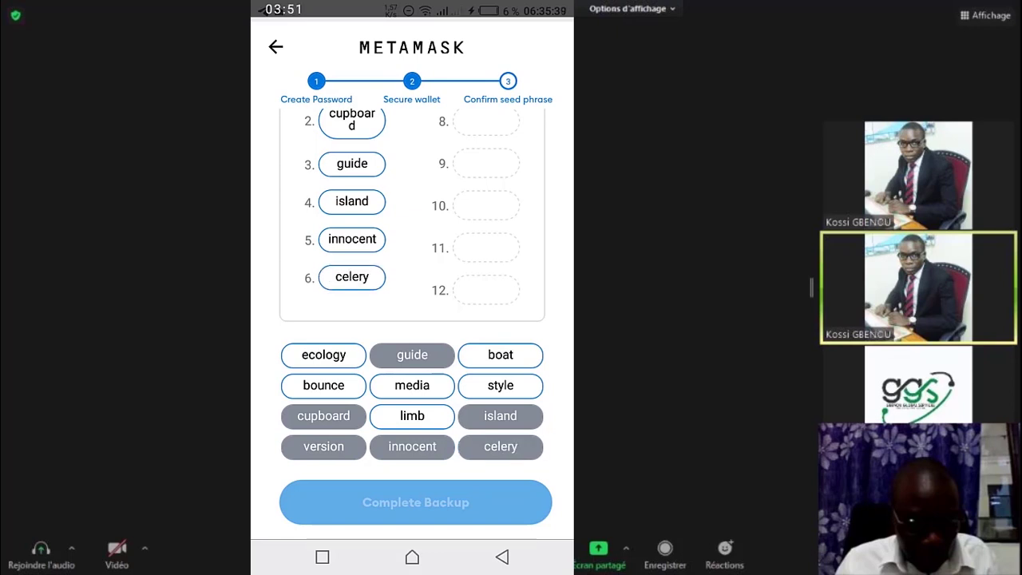
pyautogui.click(501, 355)
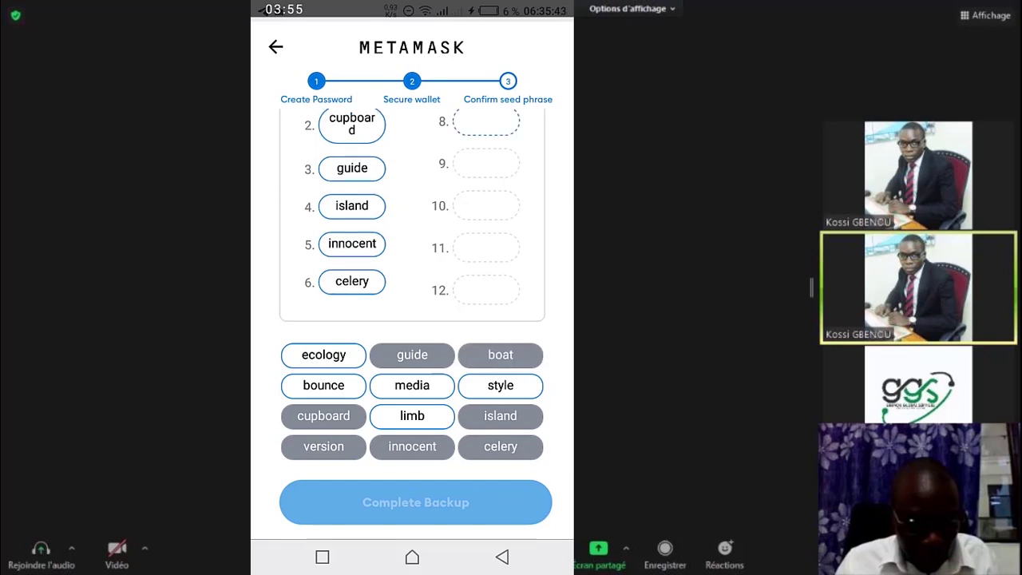
pyautogui.click(412, 416)
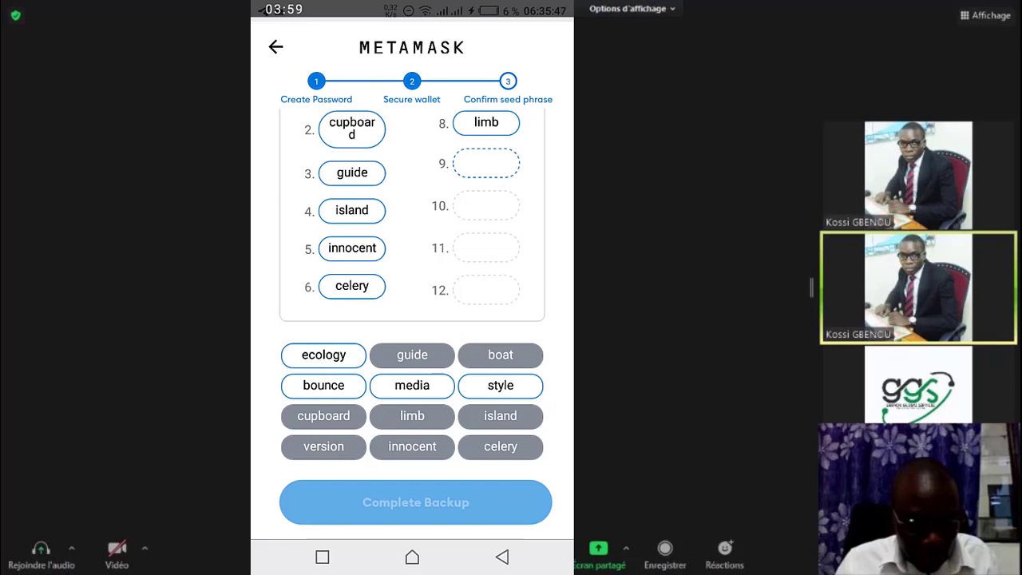
# Step: Fix the misplaced word in slot 9, then fill slots 9 through 12
pyautogui.click(324, 354)
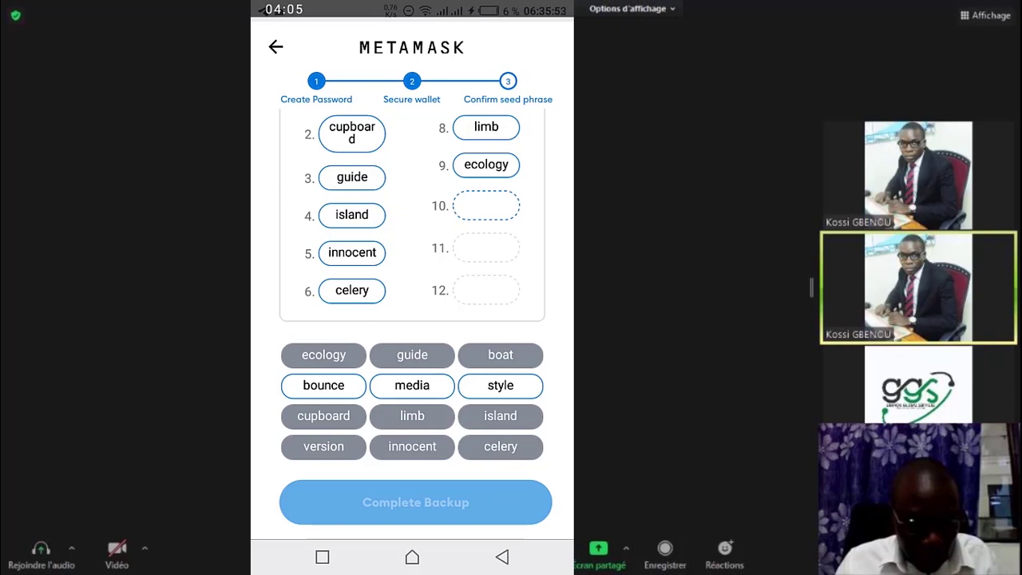
pyautogui.click(485, 165)
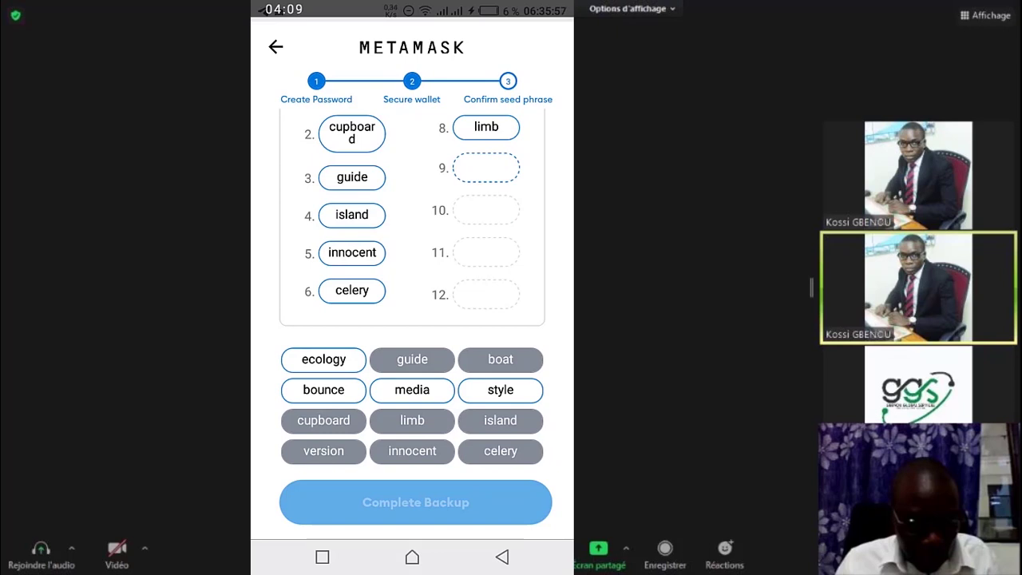
pyautogui.click(323, 390)
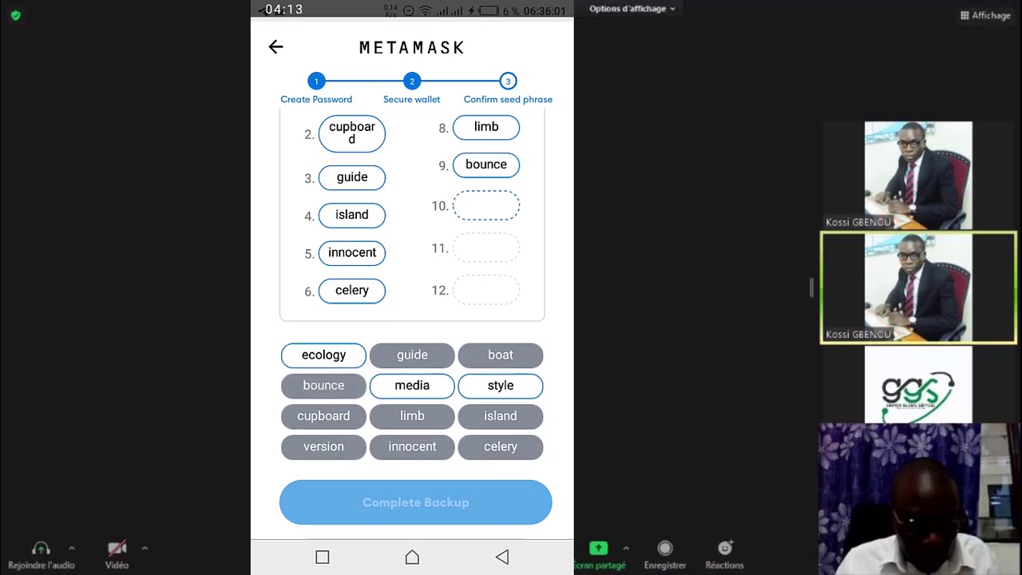
pyautogui.click(323, 355)
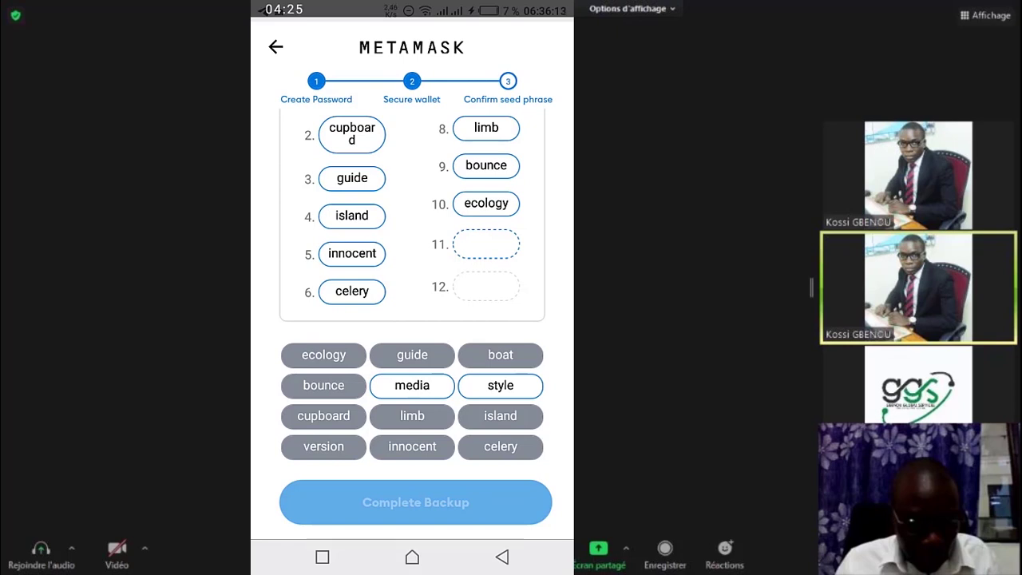
pyautogui.click(412, 385)
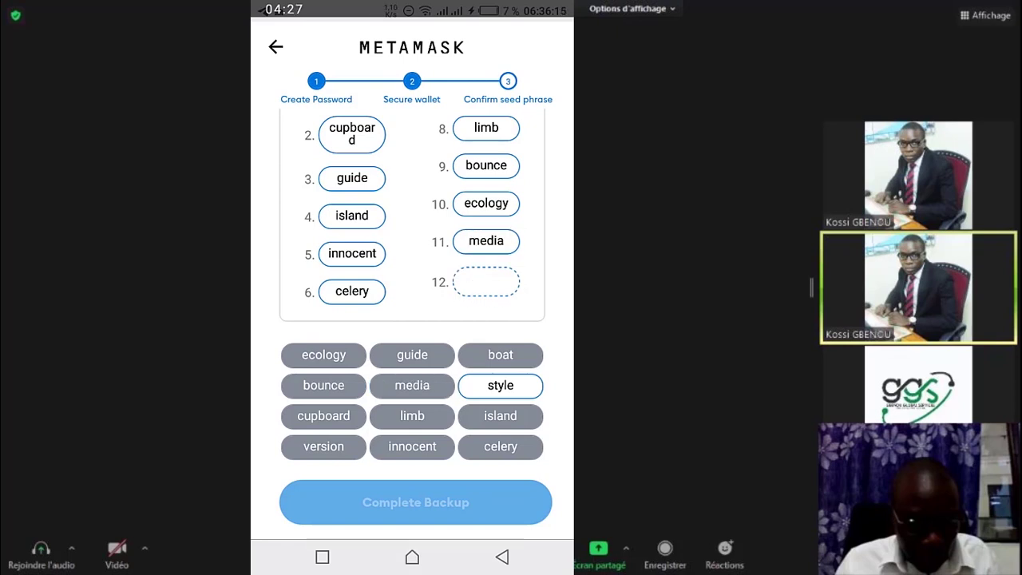
pyautogui.click(500, 384)
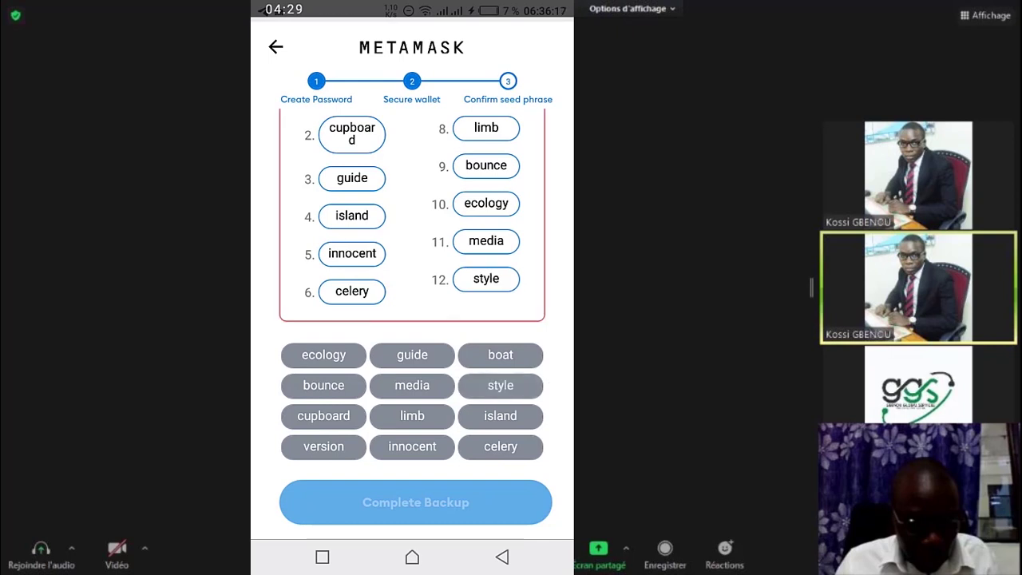
# Step: Clear the last two seed words and place them again in slots 11 and 12
pyautogui.scroll(2, 485, 202)
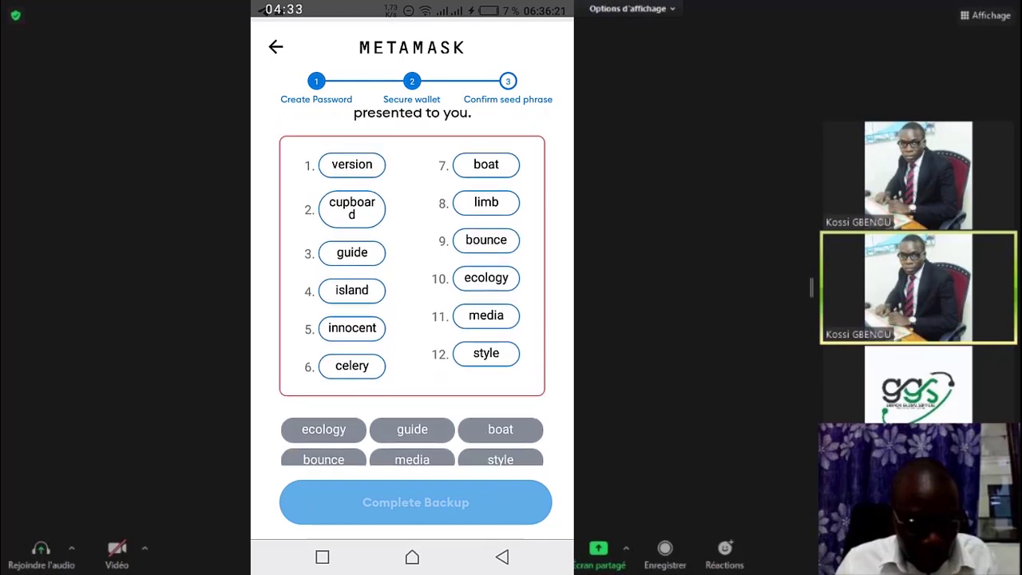
pyautogui.scroll(-1, 412, 263)
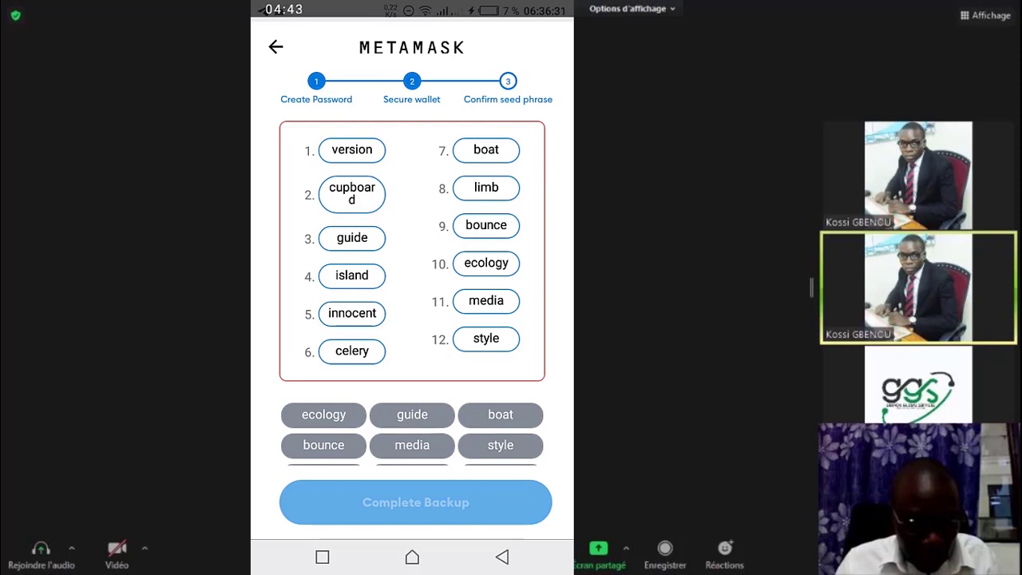
pyautogui.click(486, 300)
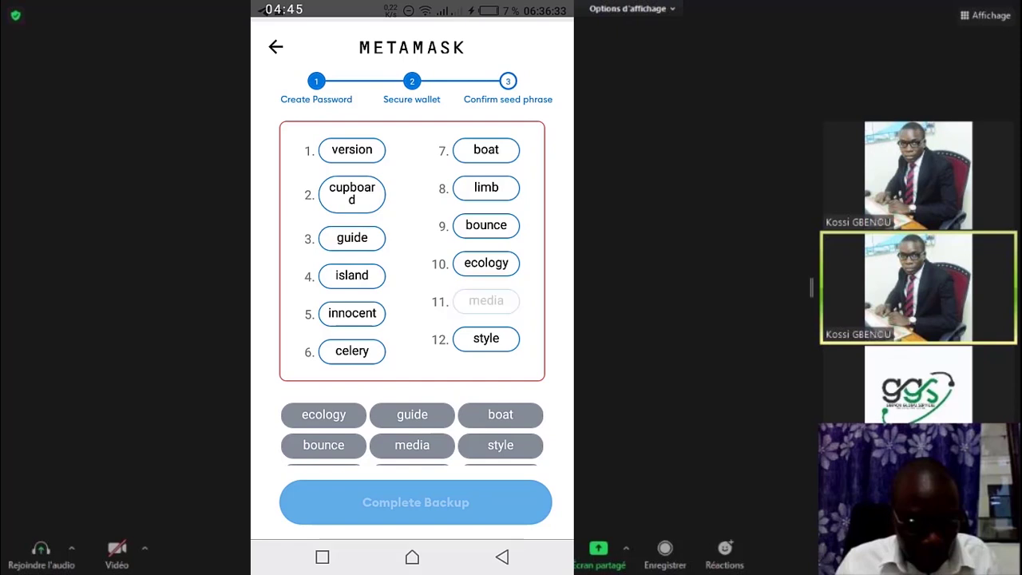
pyautogui.click(485, 338)
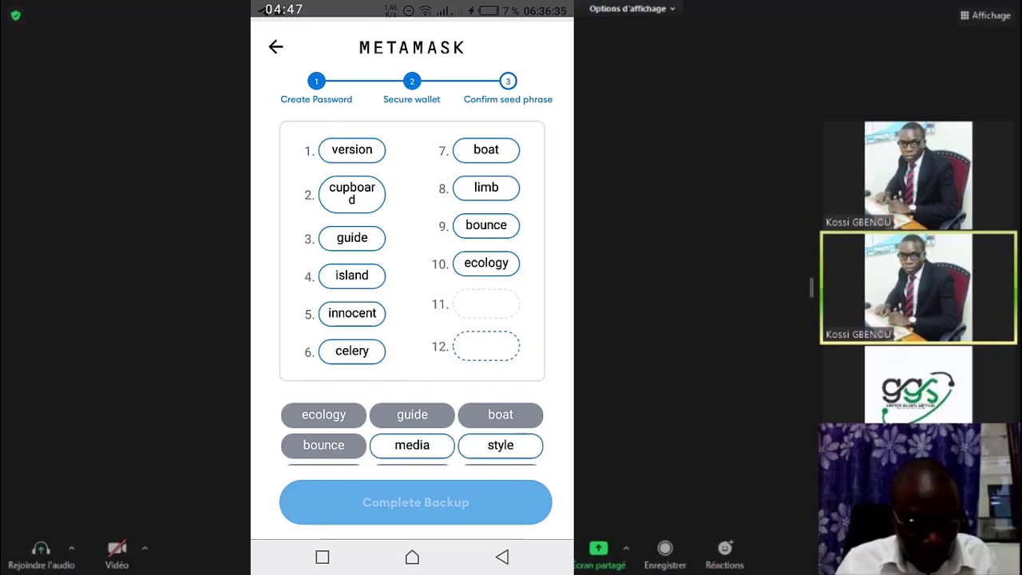
pyautogui.scroll(-2, 412, 287)
pyautogui.click(500, 391)
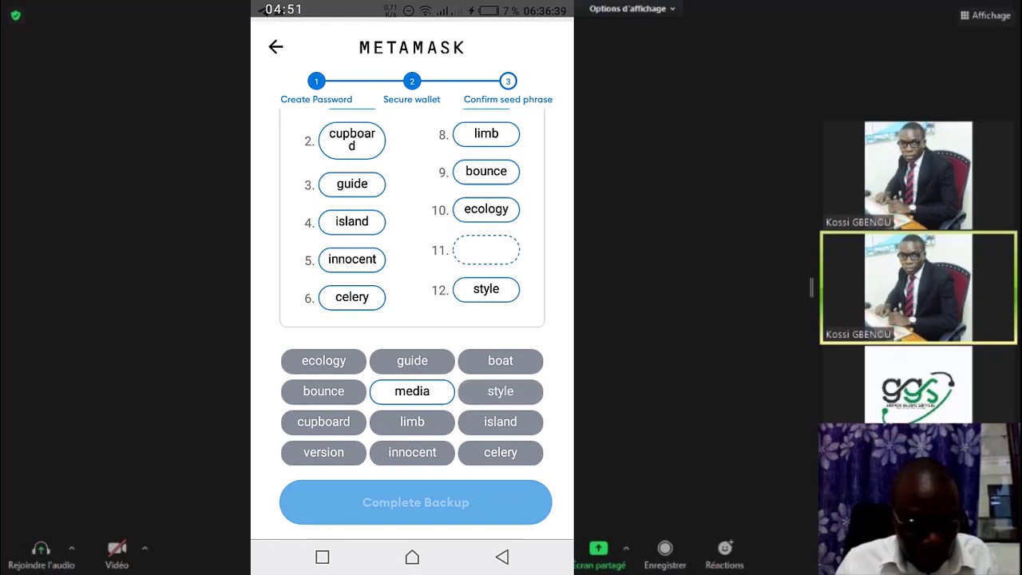
pyautogui.click(412, 391)
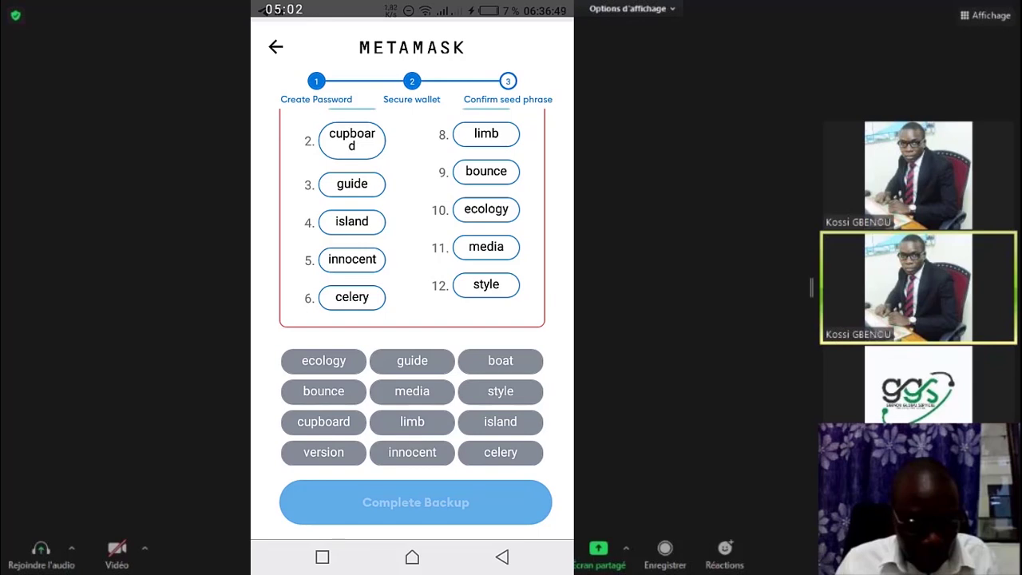
# Step: Clear the final two slots again and re-enter the words in the correct order
pyautogui.click(486, 246)
pyautogui.click(485, 284)
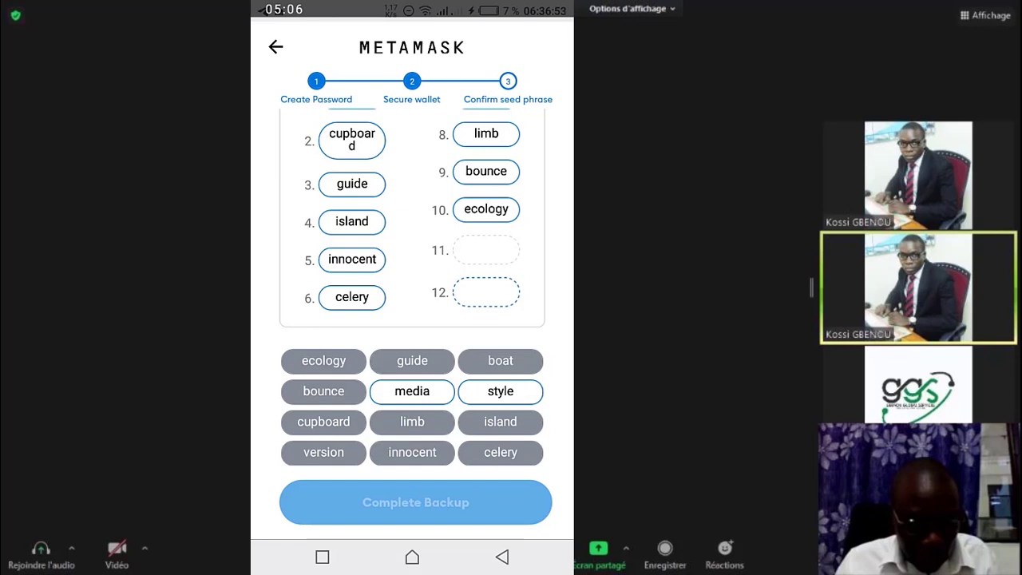
pyautogui.click(500, 390)
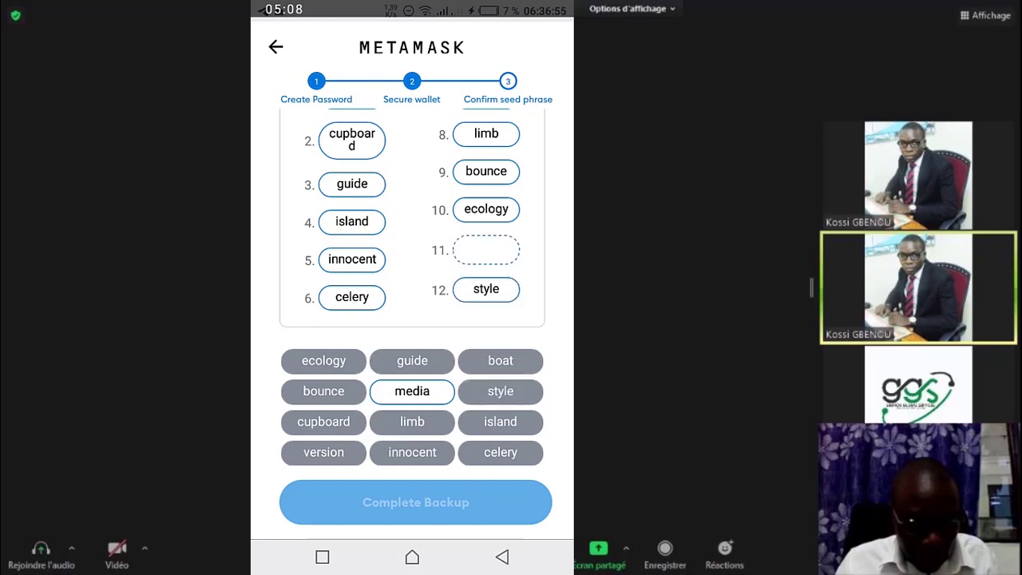
pyautogui.click(486, 289)
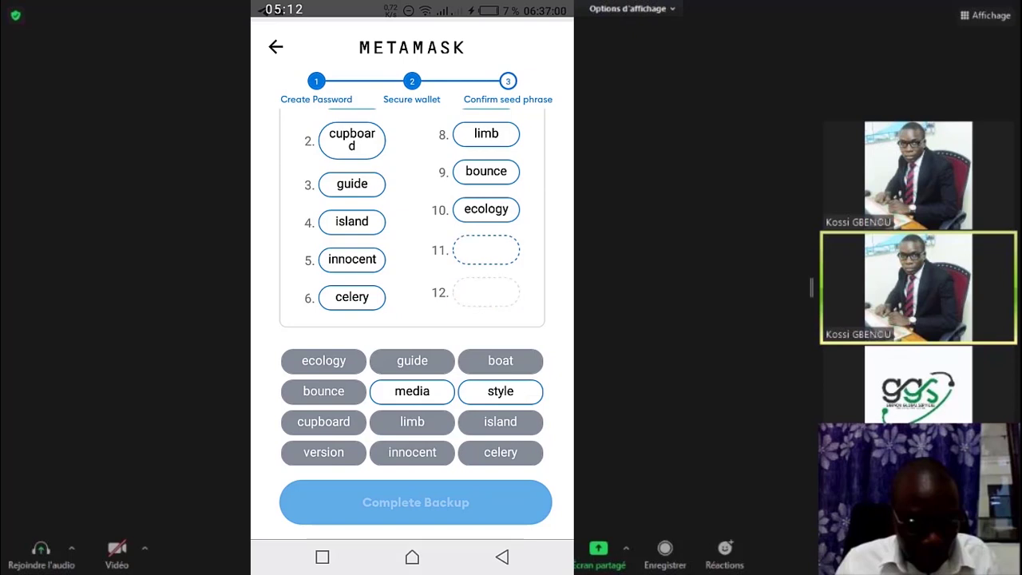
pyautogui.click(501, 390)
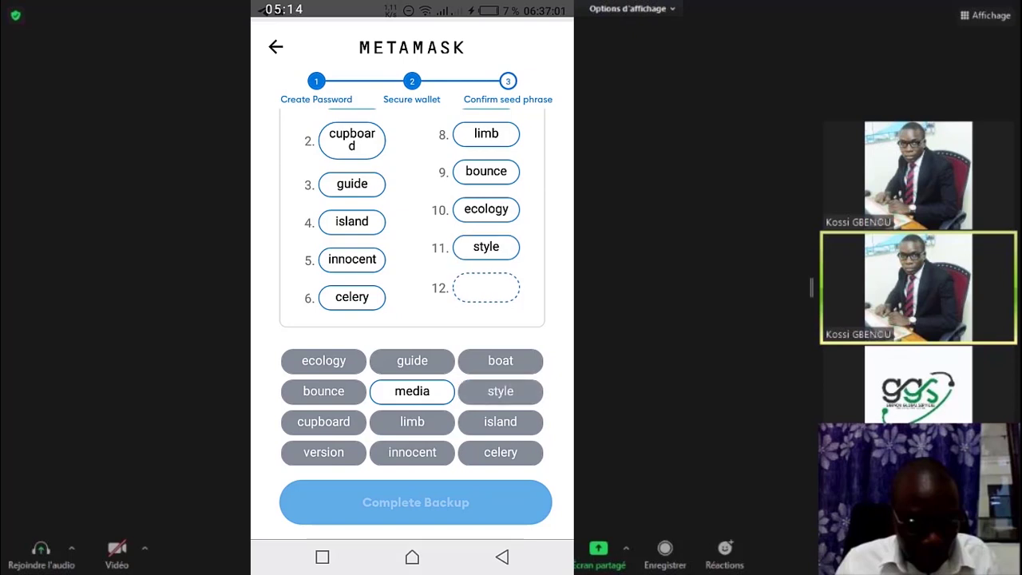
pyautogui.click(412, 391)
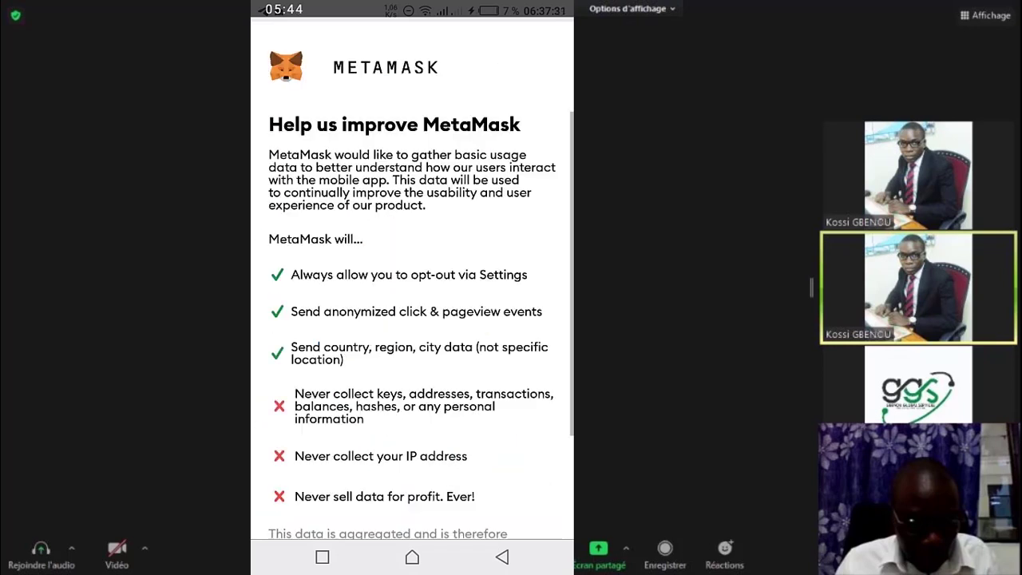
# Step: Scroll through the 'Help us improve MetaMask' page to finish the wallet setup
pyautogui.scroll(-5, 412, 319)
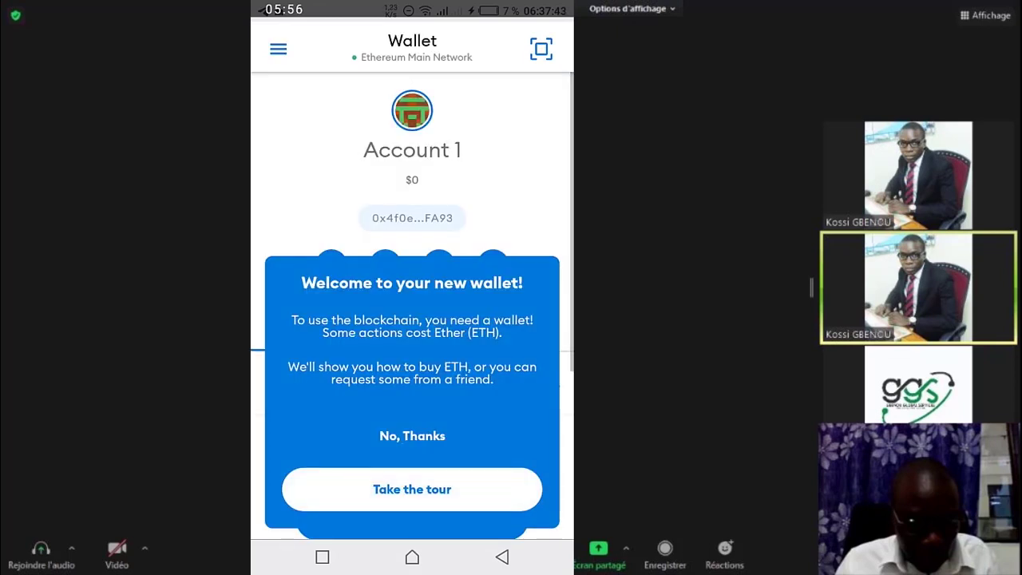
# Step: Decline the wallet tour with 'No, Thanks' and browse Account 1's 0 ETH wallet
pyautogui.click(412, 435)
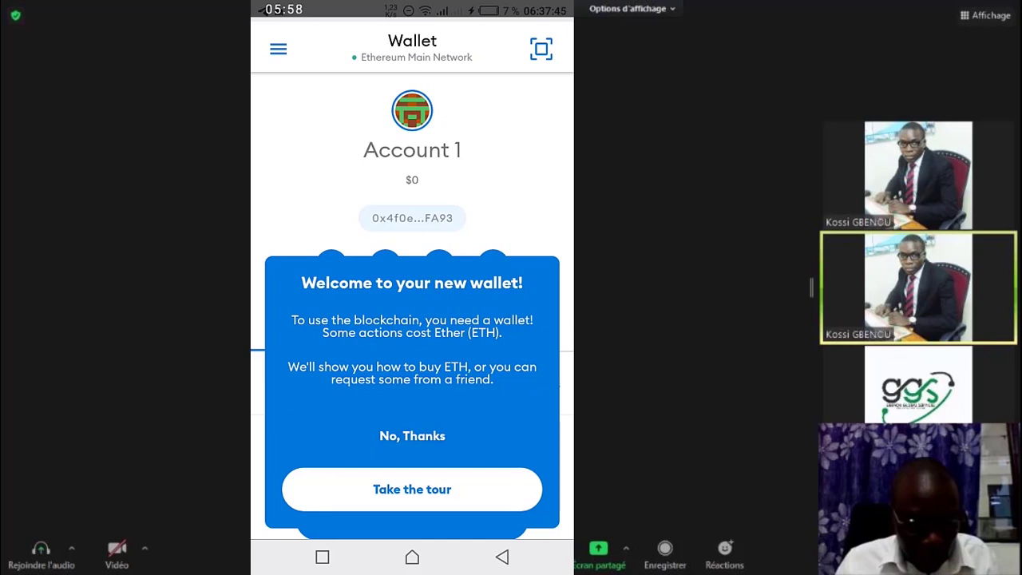
pyautogui.click(412, 436)
pyautogui.scroll(-3, 412, 311)
pyautogui.scroll(3, 412, 312)
pyautogui.scroll(-2, 412, 312)
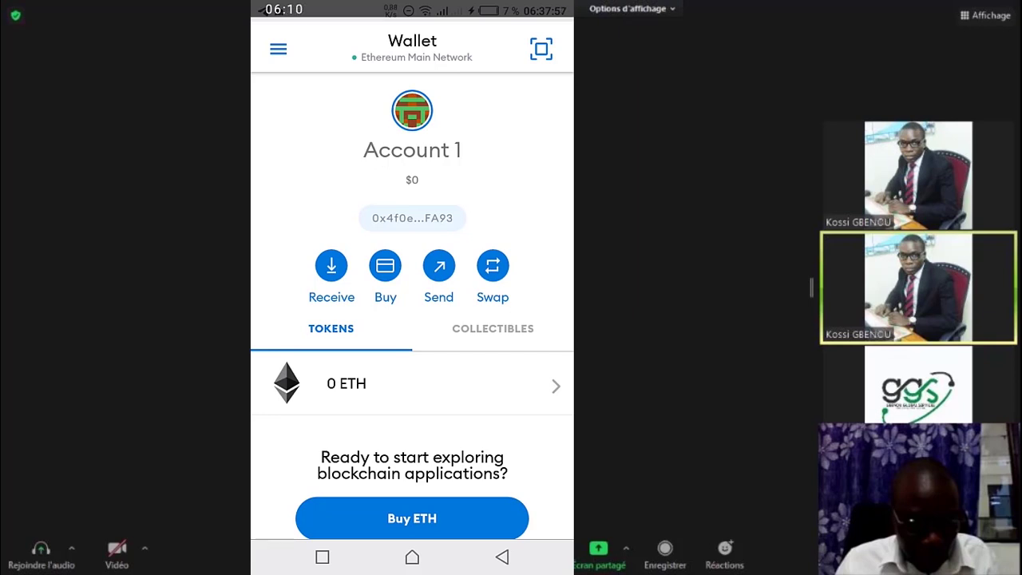
pyautogui.scroll(-1, 412, 306)
pyautogui.scroll(1, 412, 306)
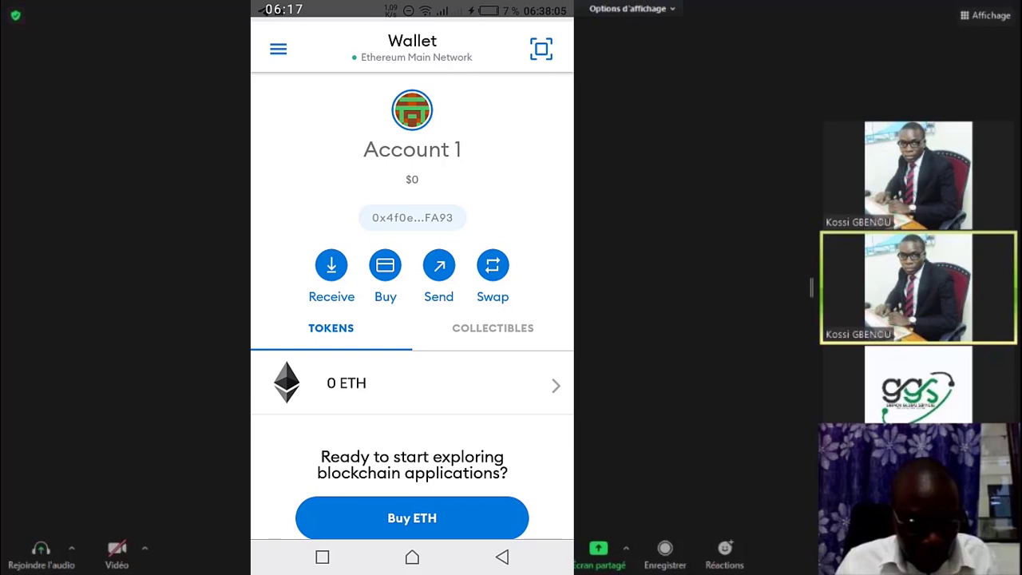
pyautogui.scroll(-1, 412, 306)
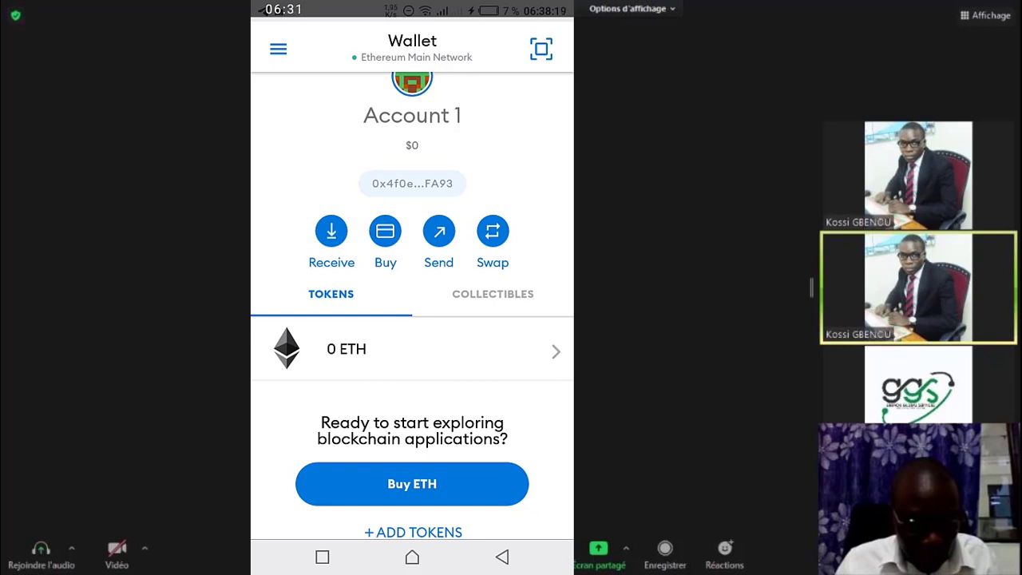
pyautogui.scroll(-2, 411, 319)
pyautogui.scroll(3, 412, 319)
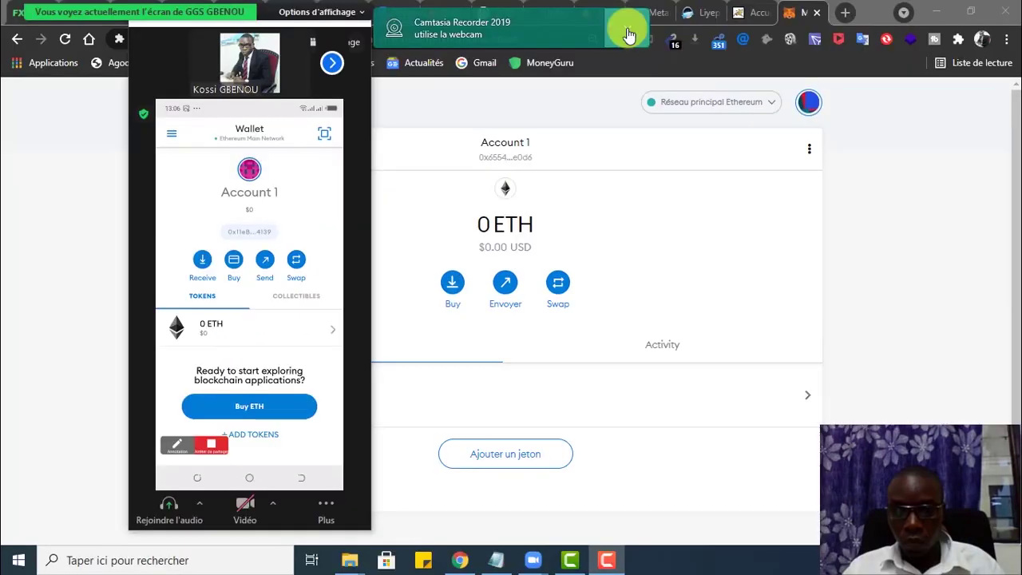
# Step: Hide the pop-up notification using 'Masquer la notification'
pyautogui.click(627, 28)
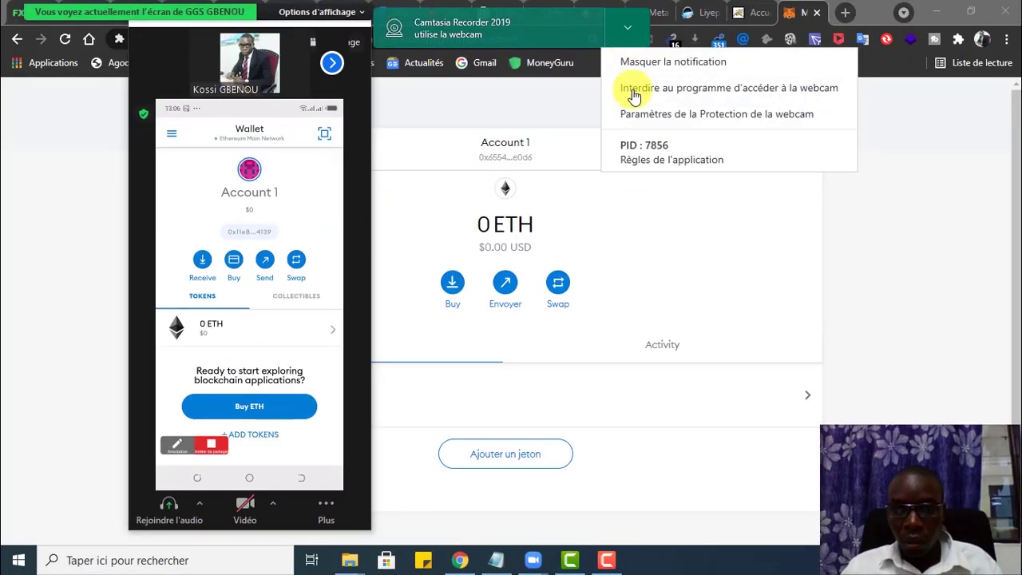
pyautogui.click(669, 64)
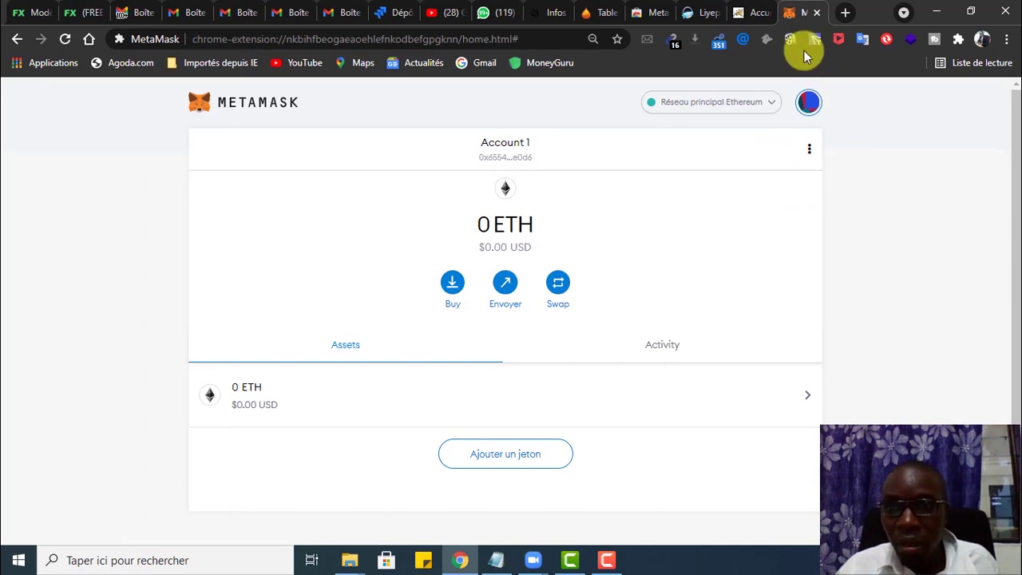
# Step: Pin the MetaMask extension to the Chrome toolbar
pyautogui.click(958, 40)
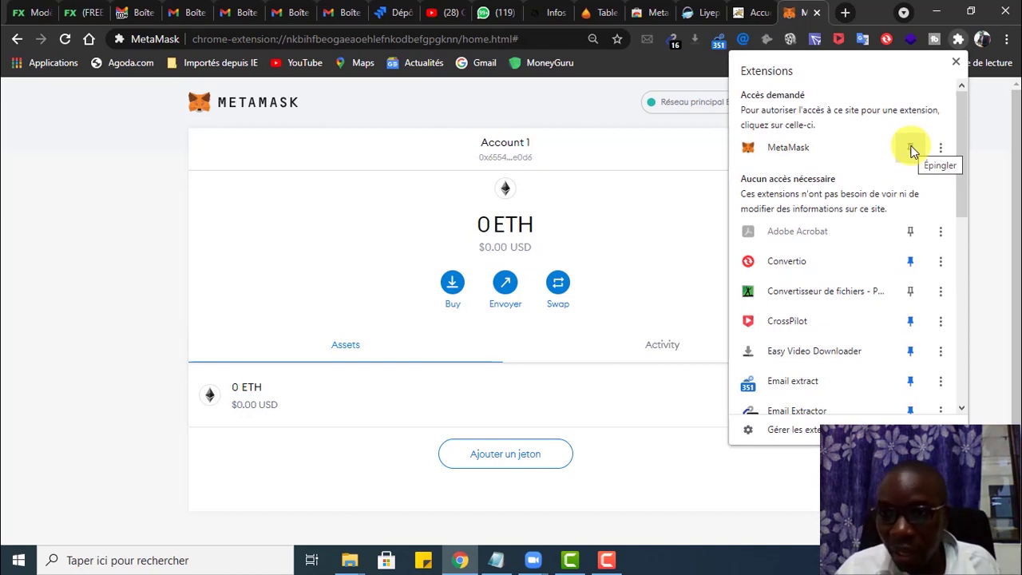
pyautogui.click(910, 149)
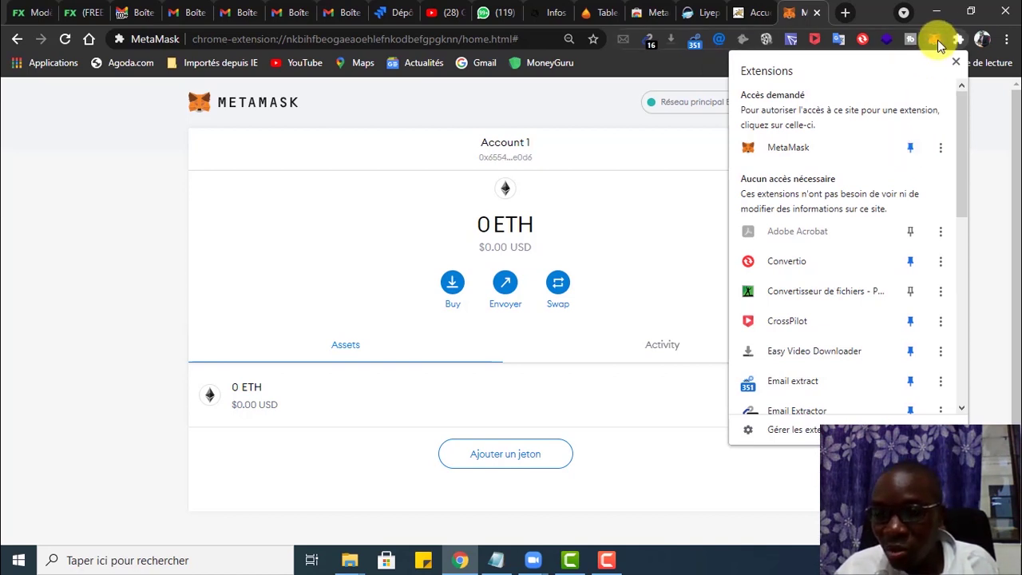
pyautogui.click(675, 164)
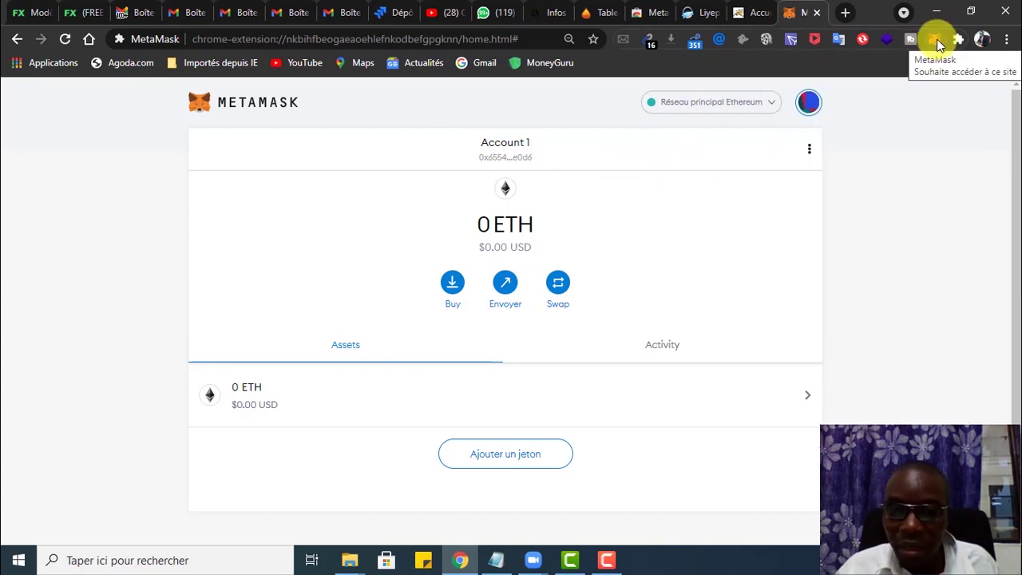
# Step: Bring the Zoom meeting window forward, then switch to the PetronPay dashboard tab
pyautogui.moveTo(529, 559)
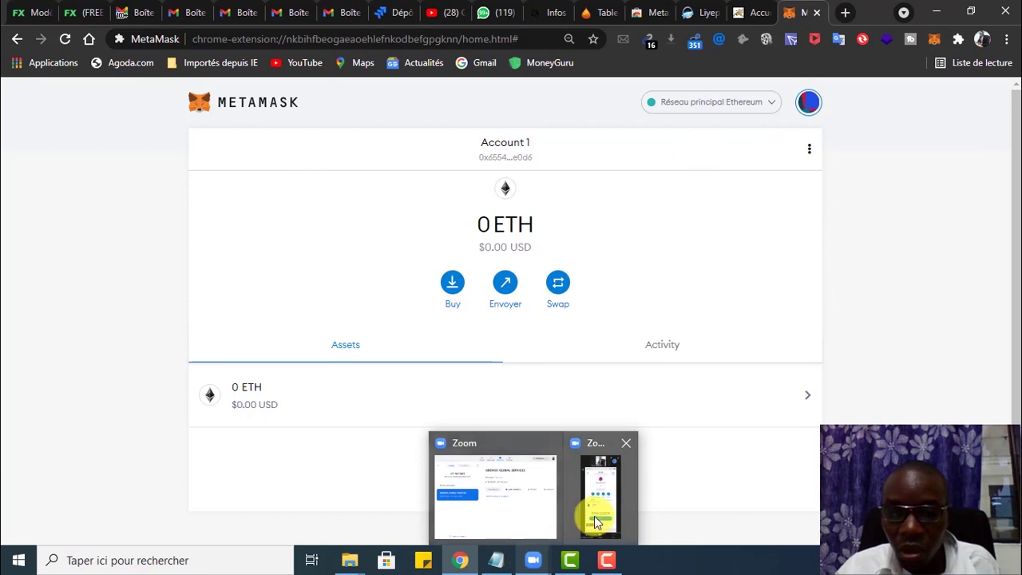
pyautogui.click(598, 519)
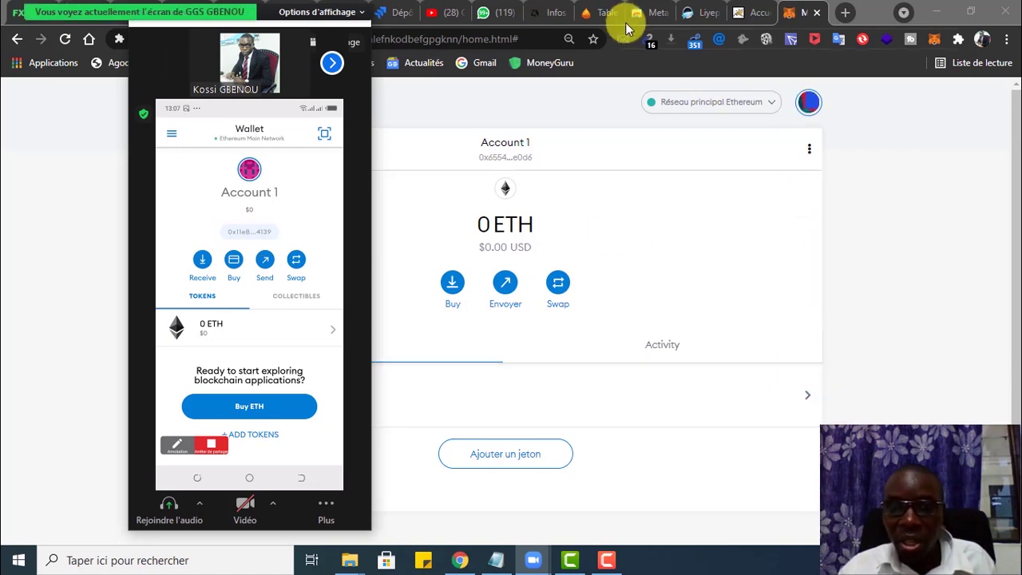
pyautogui.click(600, 14)
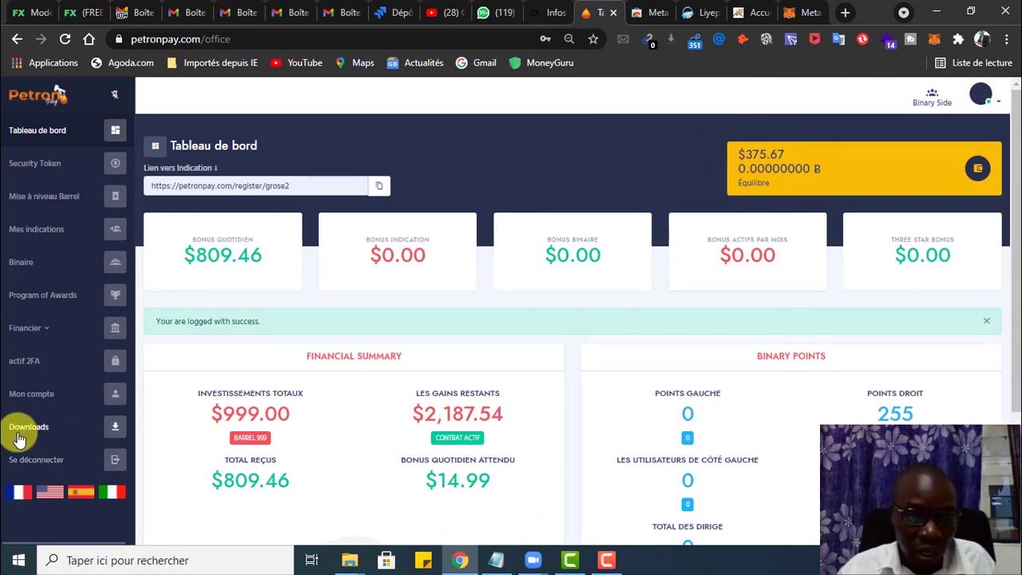
# Step: On Mon compte, replace the Portefeuille address with the pasted MetaMask ETH address and save
pyautogui.click(36, 395)
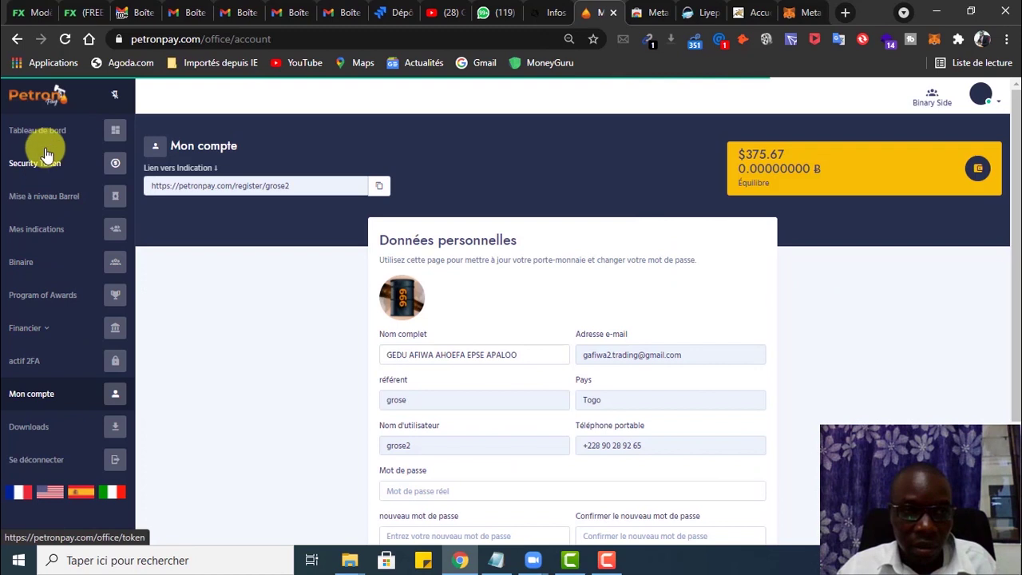
pyautogui.scroll(-1, 479, 334)
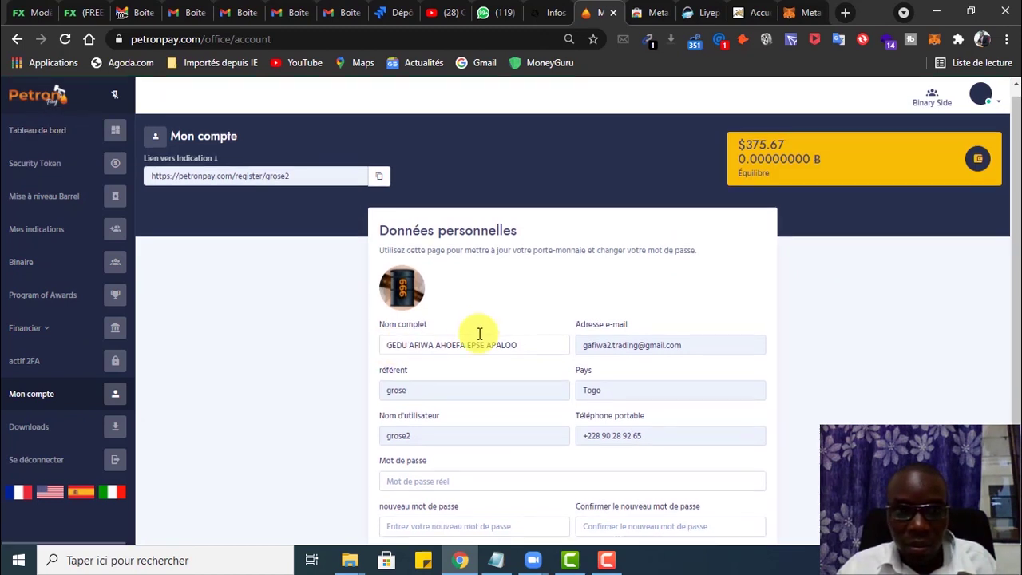
pyautogui.scroll(-2, 479, 334)
pyautogui.moveTo(590, 465); pyautogui.dragTo(372, 457)
pyautogui.press('BackSpace')
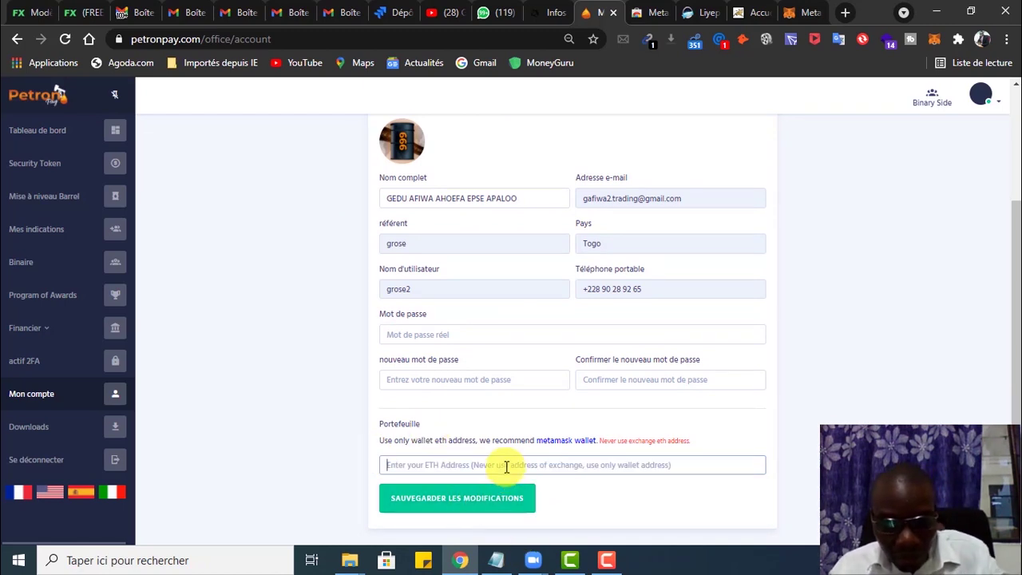
pyautogui.write('0xC8e98AeA6DFe2b4Cf0EFaA30f7ca6afA0e919a1')
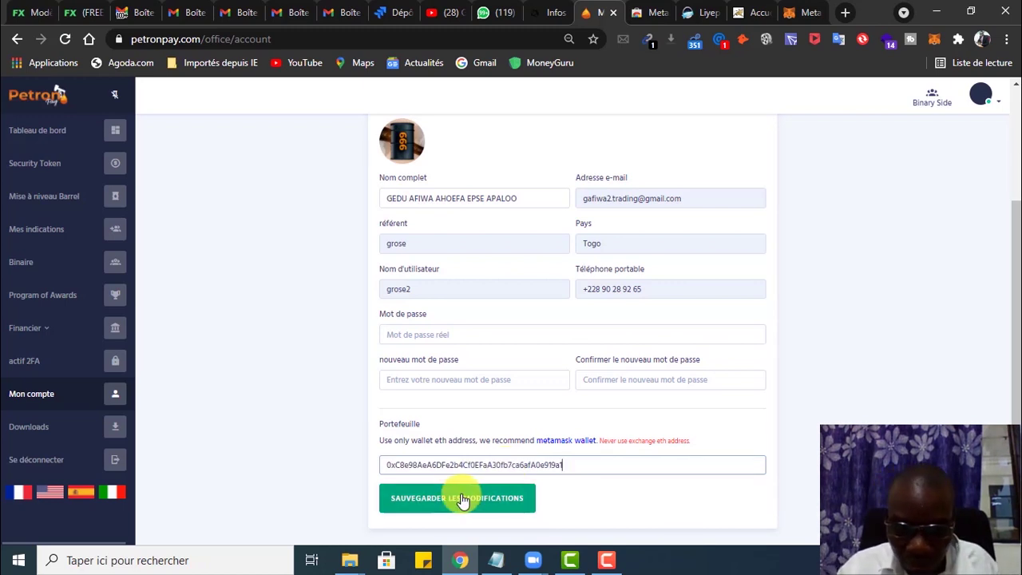
pyautogui.click(461, 499)
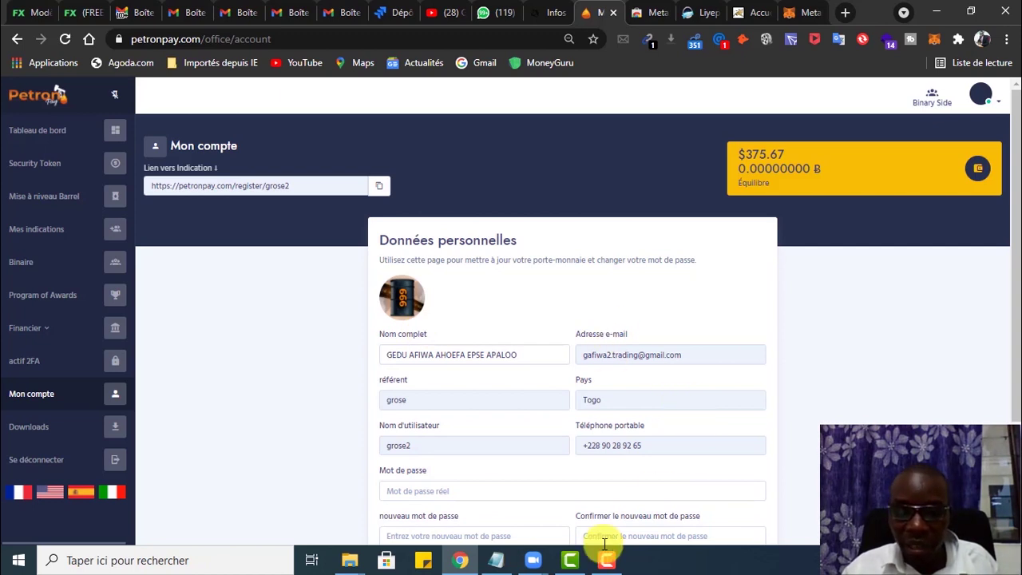
# Step: Bring the Notepad step notes forward, then return to the PetronPay account page
pyautogui.moveTo(494, 557)
pyautogui.click(532, 484)
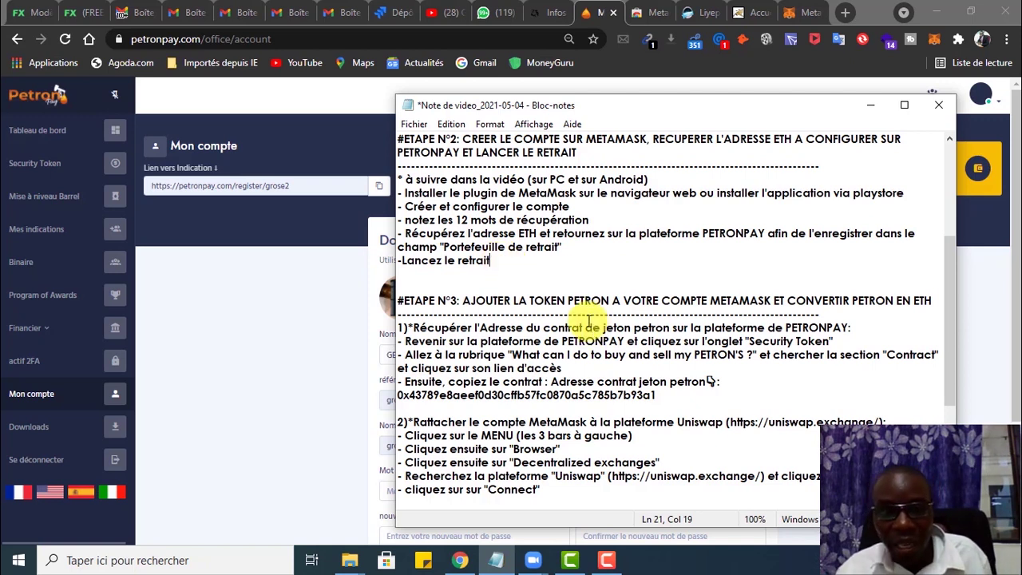
pyautogui.click(235, 321)
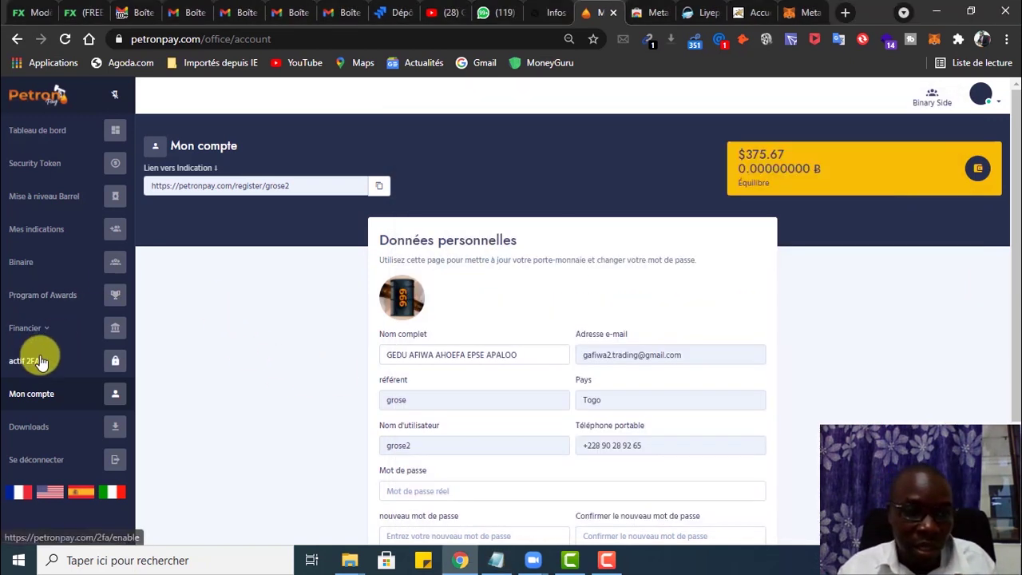
# Step: Under Financier > retraits, start a new withdrawal and enter 375 as its amount
pyautogui.click(47, 330)
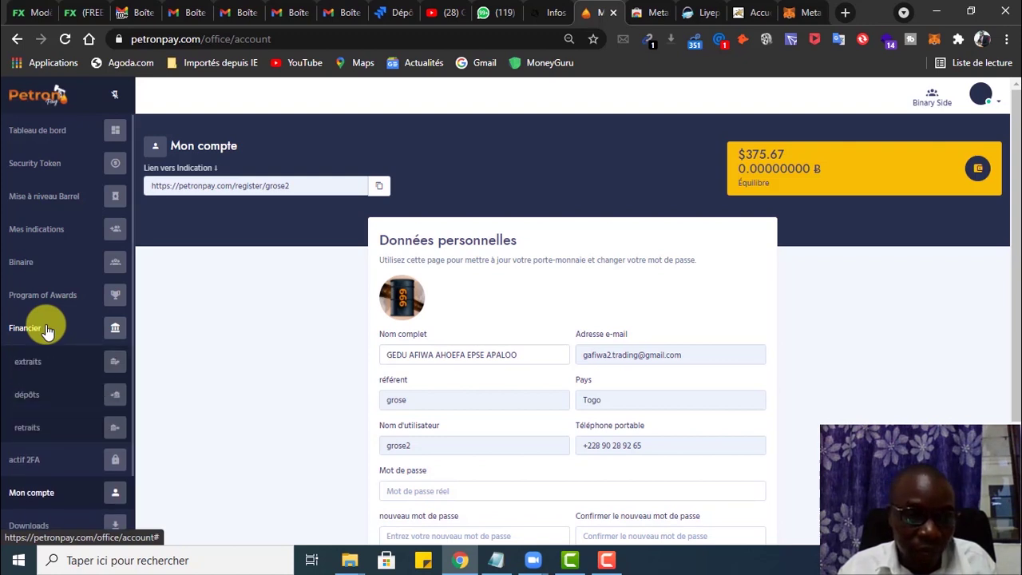
pyautogui.click(32, 428)
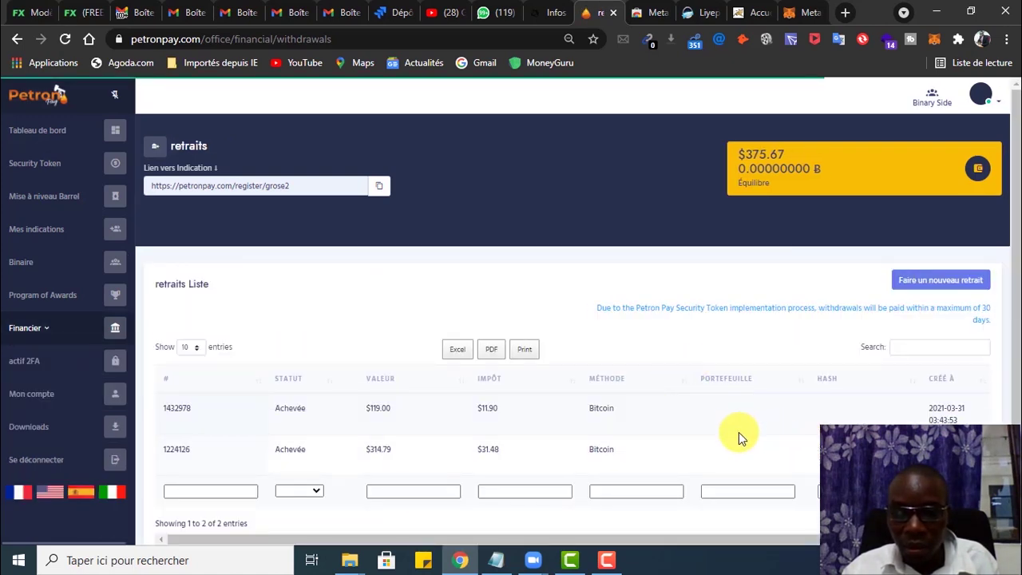
pyautogui.click(928, 285)
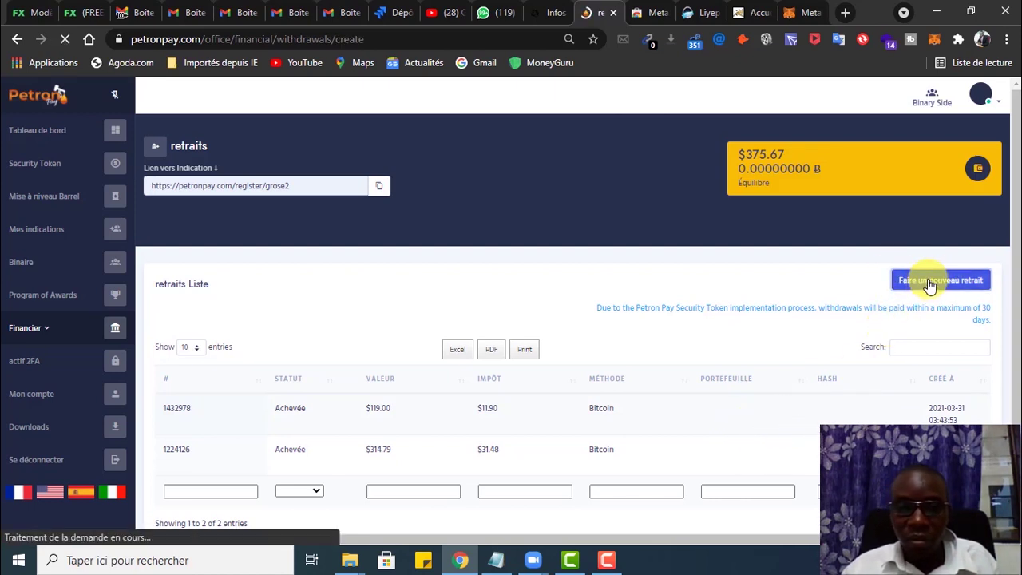
pyautogui.click(477, 374)
pyautogui.write('375')
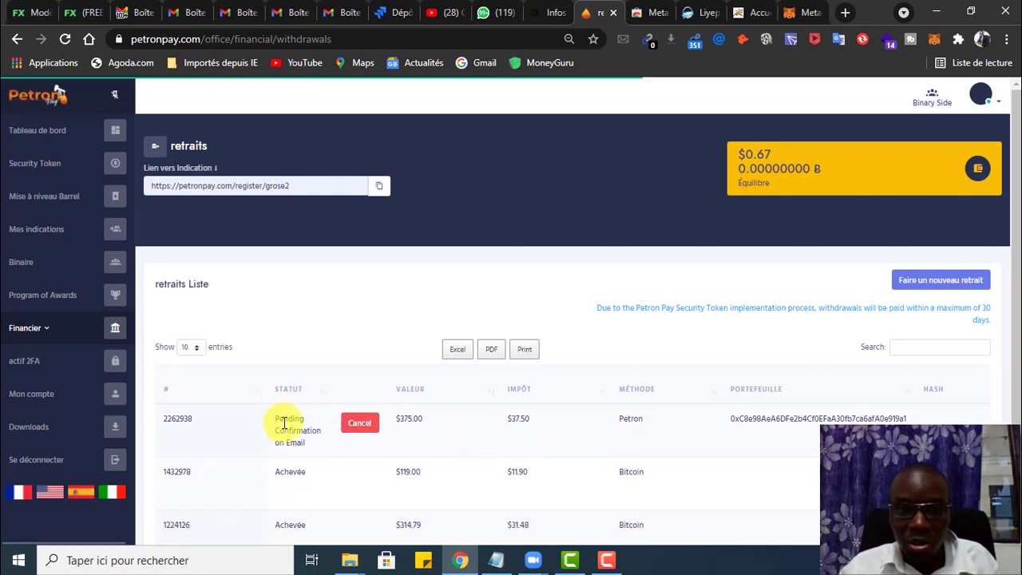
# Step: Open the newest 'Withdrawal Confirmation of Petron Pay' email in Gmail and press its confirm button
pyautogui.click(341, 13)
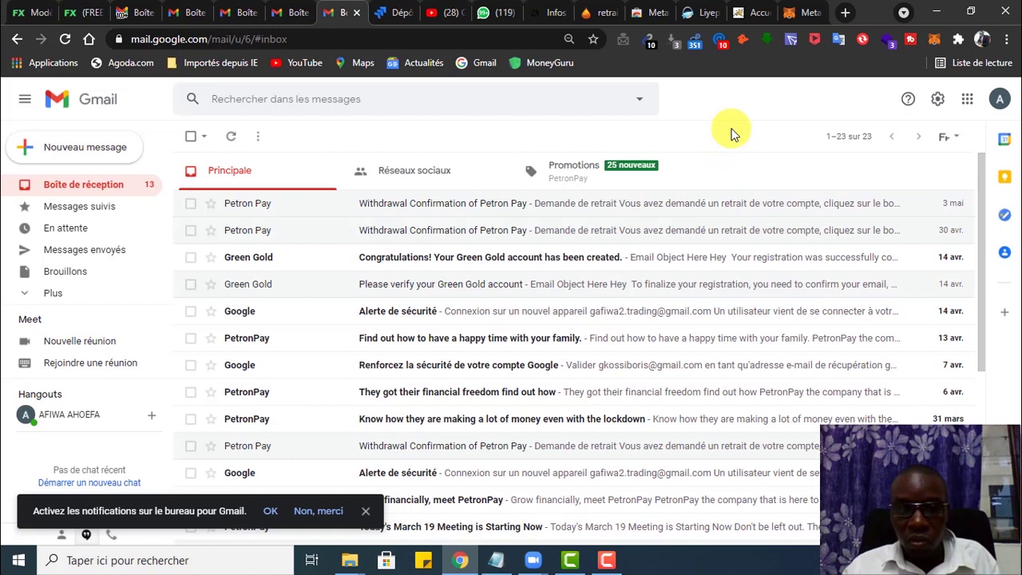
pyautogui.rightClick(733, 134)
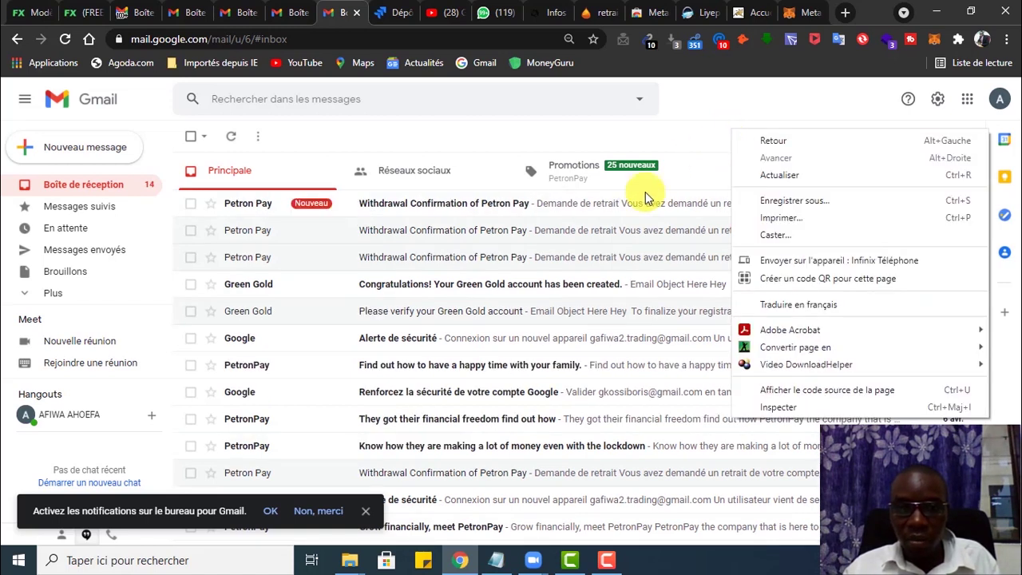
pyautogui.click(685, 130)
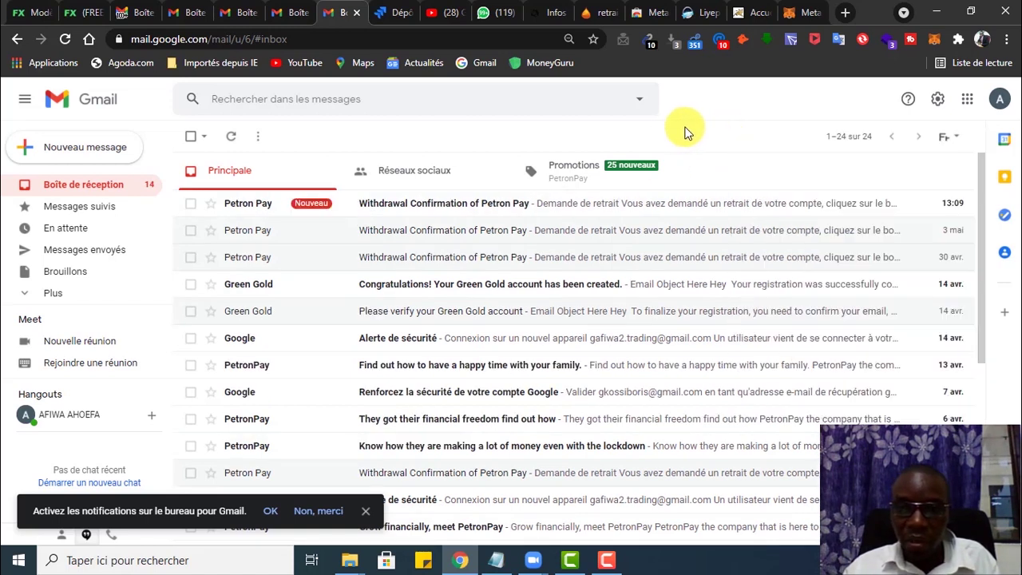
pyautogui.click(433, 206)
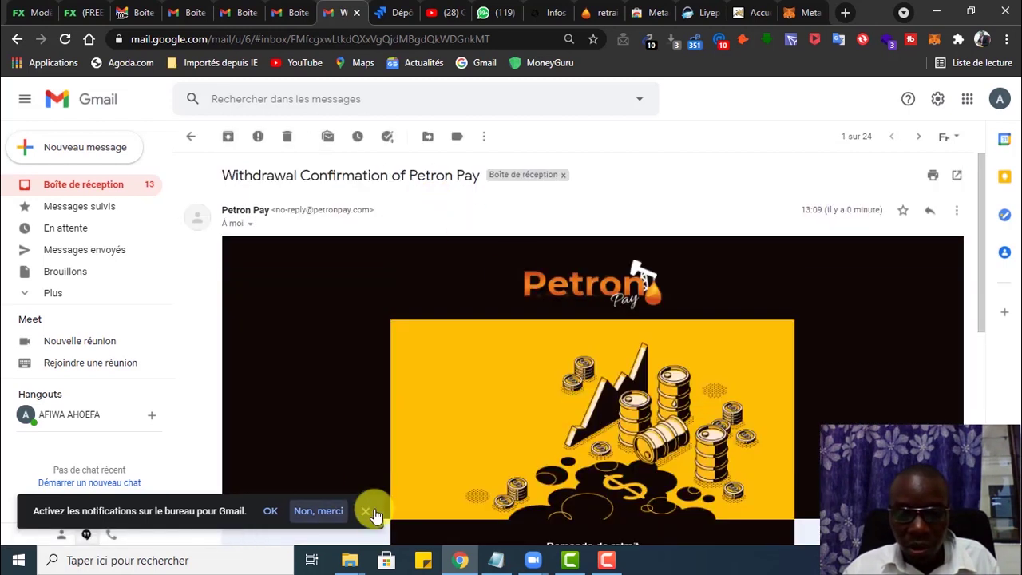
pyautogui.click(365, 512)
pyautogui.scroll(-4, 578, 413)
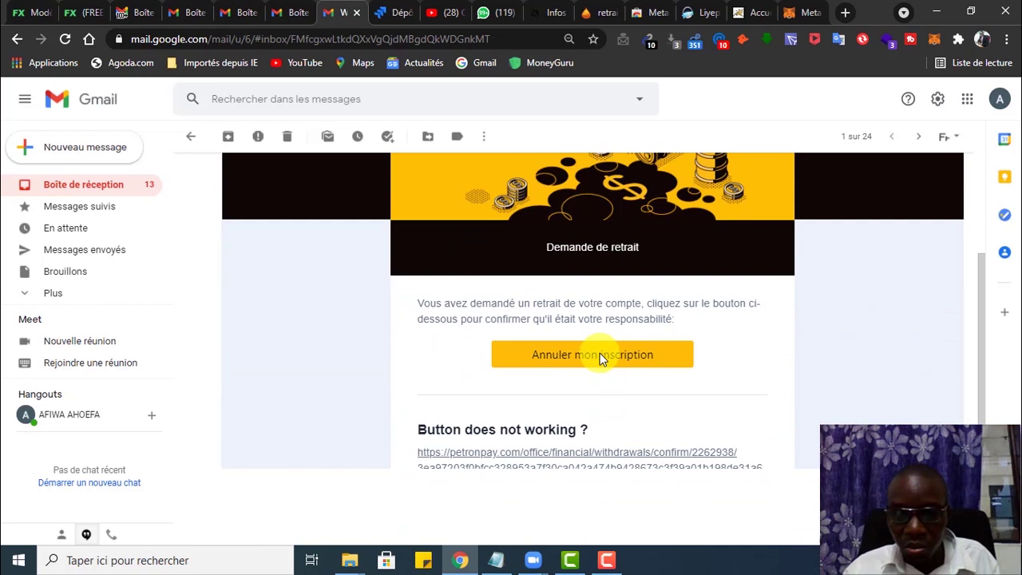
pyautogui.click(602, 364)
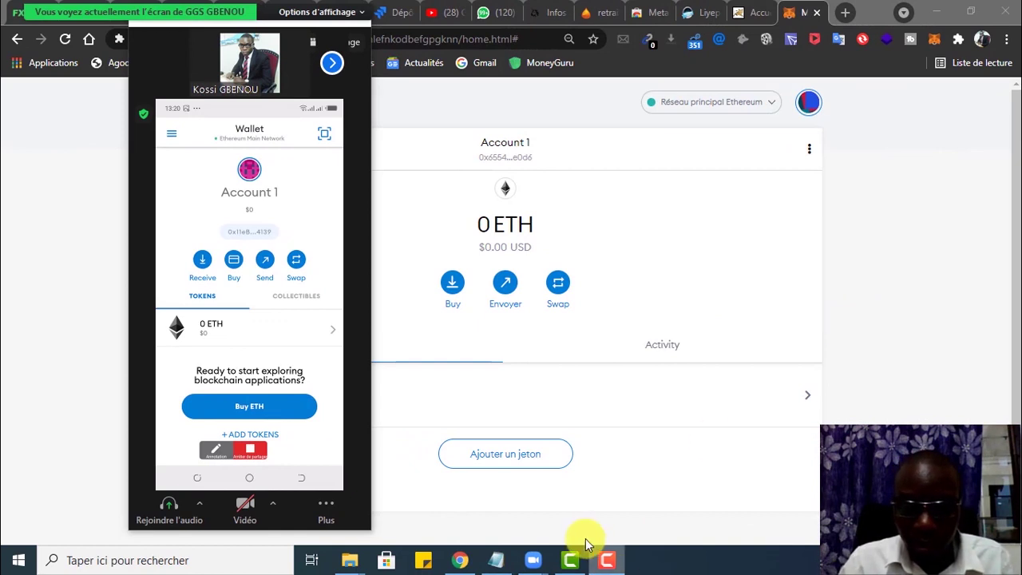
# Step: Bring the Notepad video notes forward and show the #ETAPE N°3 section on adding the PETRON token
pyautogui.moveTo(496, 559)
pyautogui.click(527, 489)
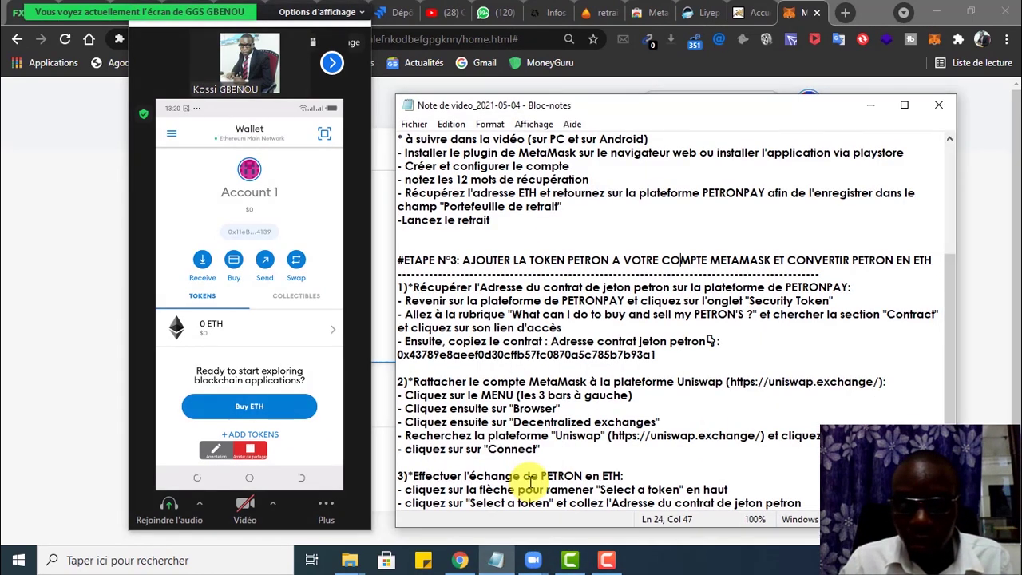
pyautogui.moveTo(830, 278); pyautogui.dragTo(404, 248)
pyautogui.click(499, 264)
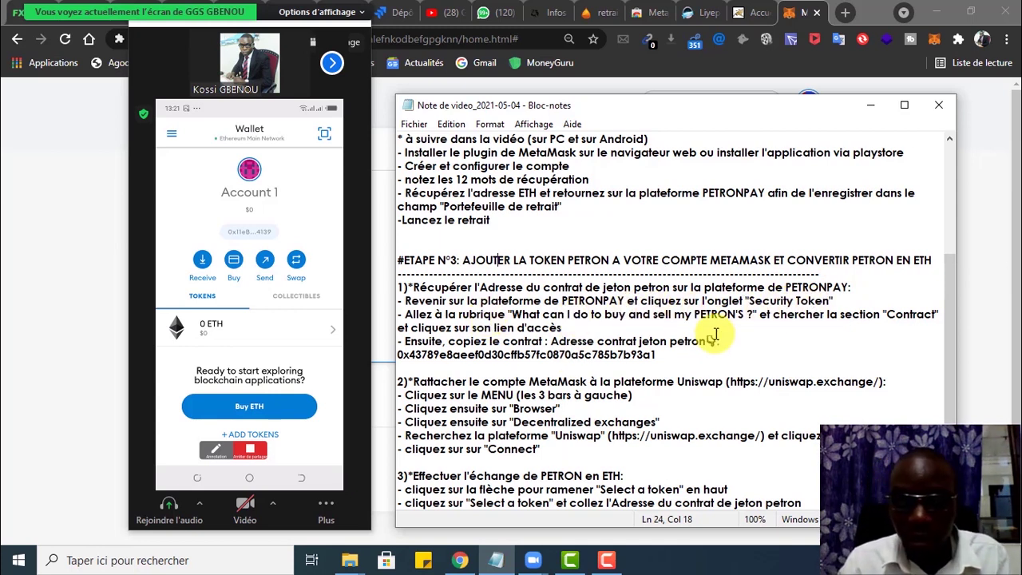
pyautogui.scroll(7, 531, 308)
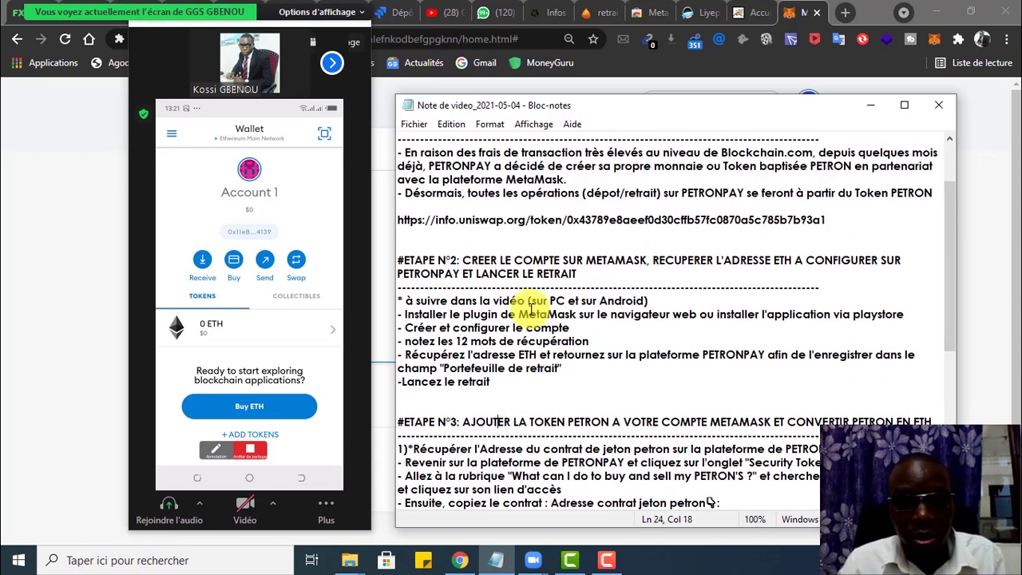
pyautogui.scroll(-6, 530, 307)
pyautogui.scroll(-5, 531, 307)
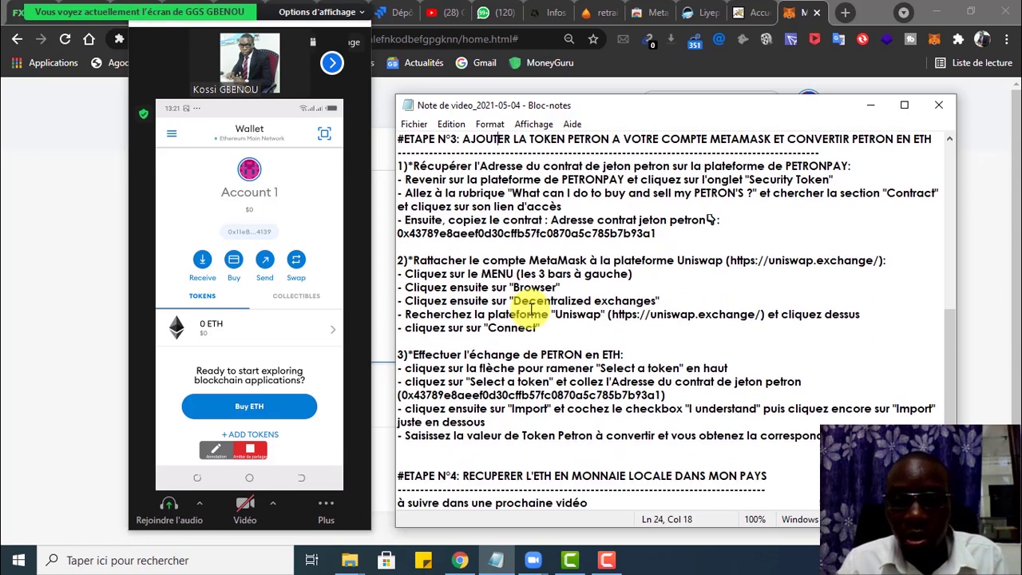
pyautogui.scroll(4, 527, 347)
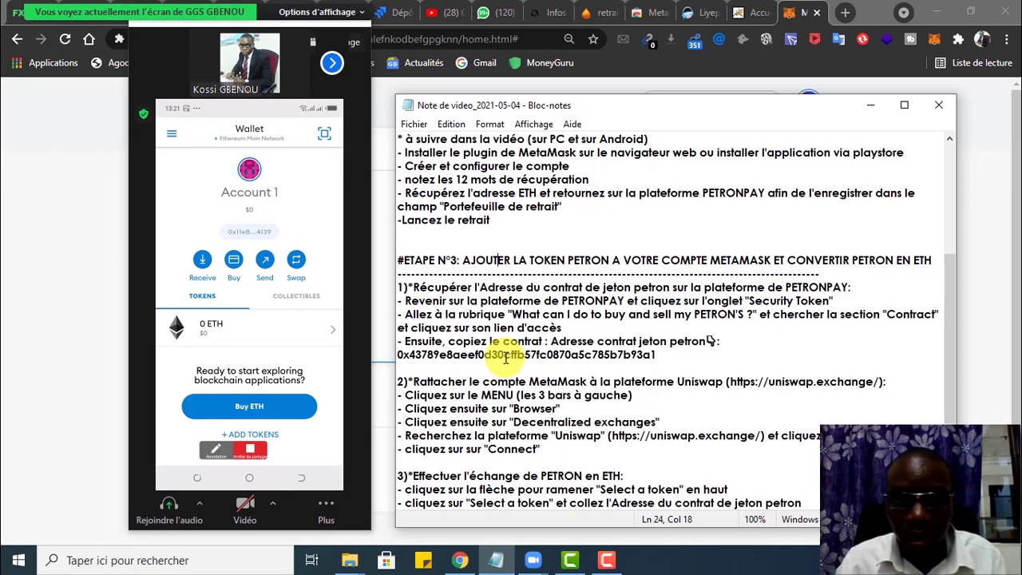
# Step: Switch to the PetronPay retraits tab listing the completed $690.00 Petron withdrawal
pyautogui.click(602, 19)
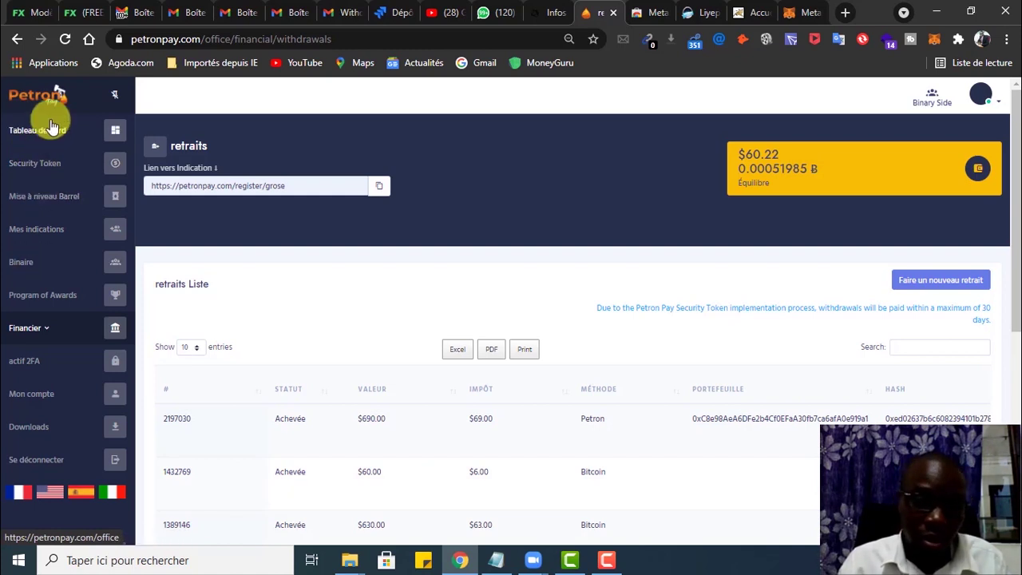
# Step: Open PetronPay's Security Token page, then check the steps in the Notepad video notes
pyautogui.click(34, 166)
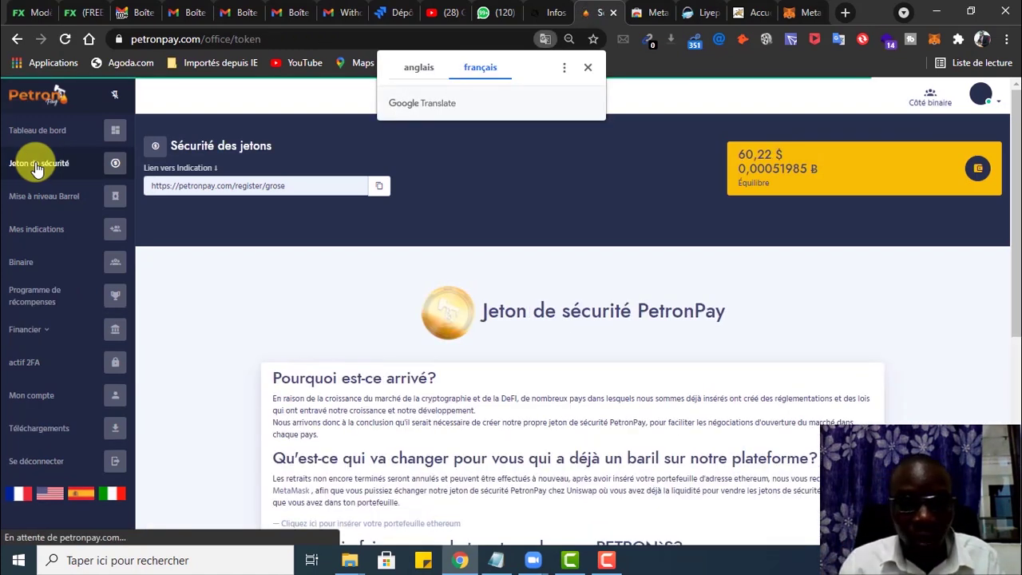
pyautogui.scroll(-3, 588, 399)
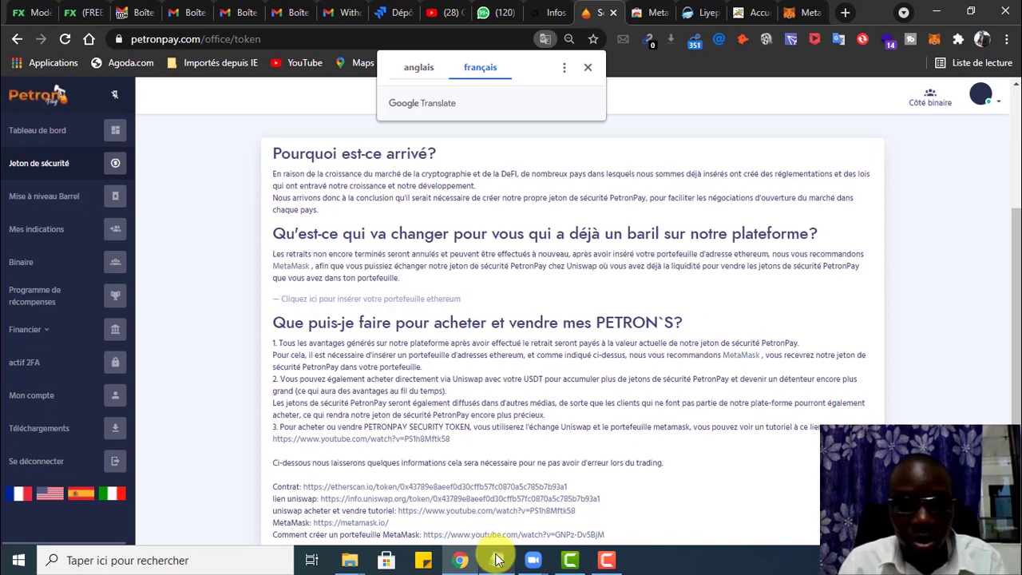
pyautogui.moveTo(496, 559)
pyautogui.click(486, 480)
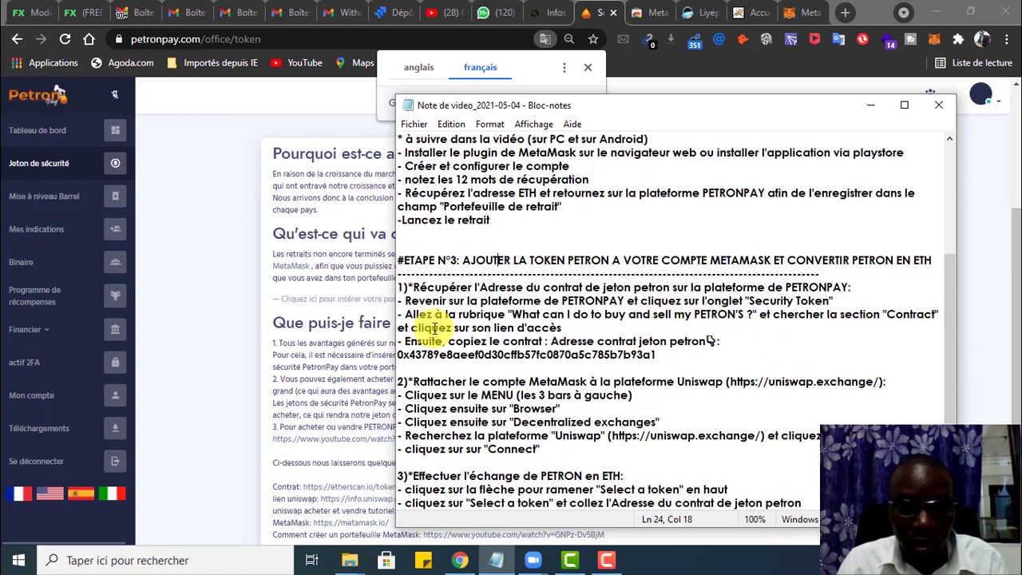
# Step: Return to the Security Token page and bring the Contrat, Uniswap and MetaMask links into view
pyautogui.click(275, 322)
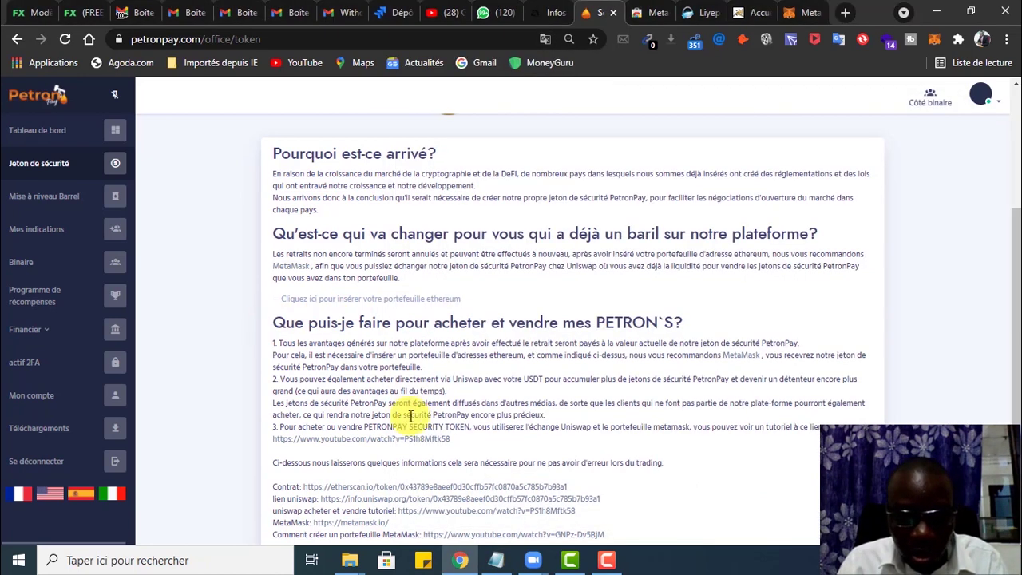
pyautogui.scroll(-2, 467, 446)
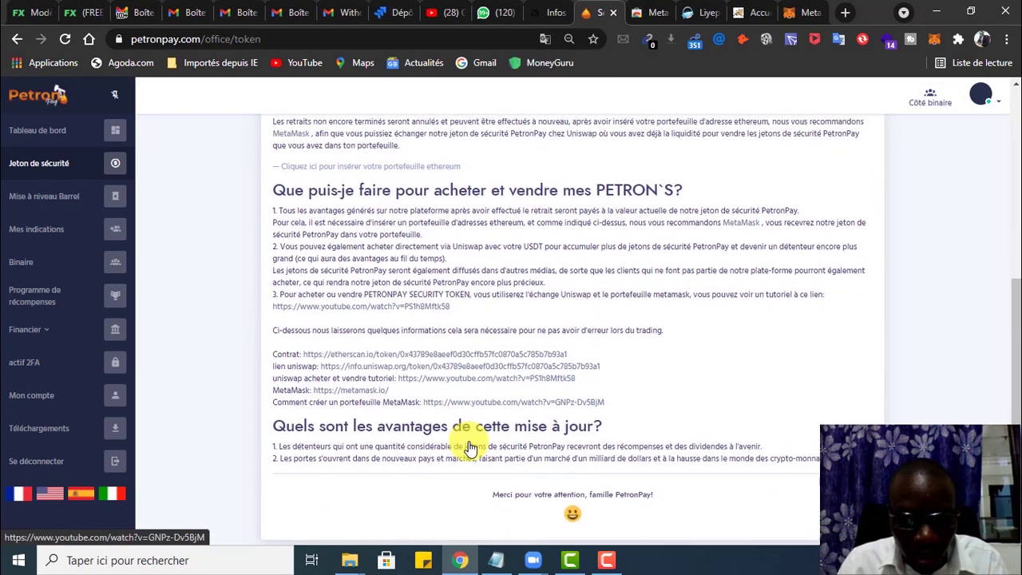
pyautogui.scroll(3, 469, 391)
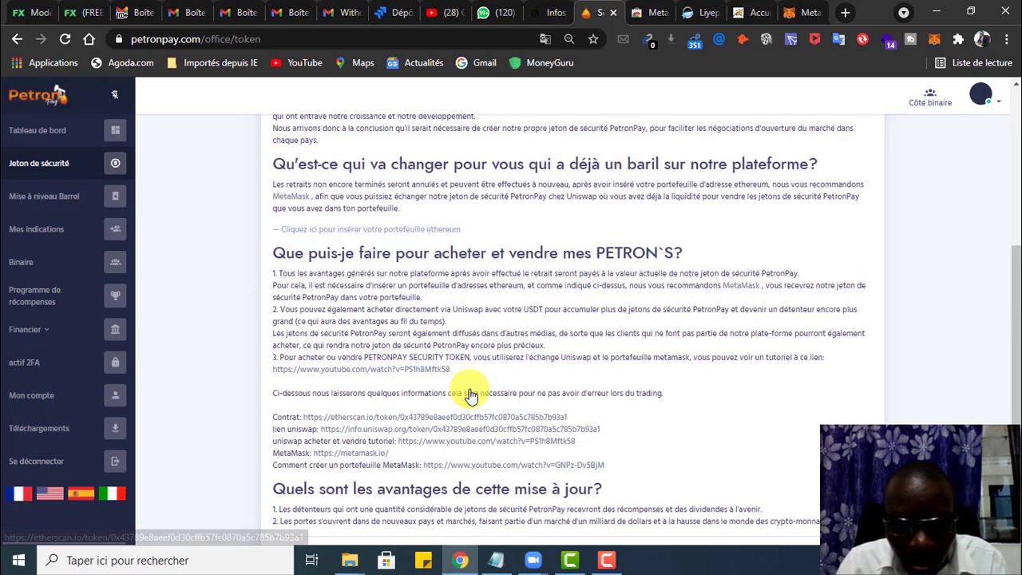
pyautogui.scroll(-3, 470, 391)
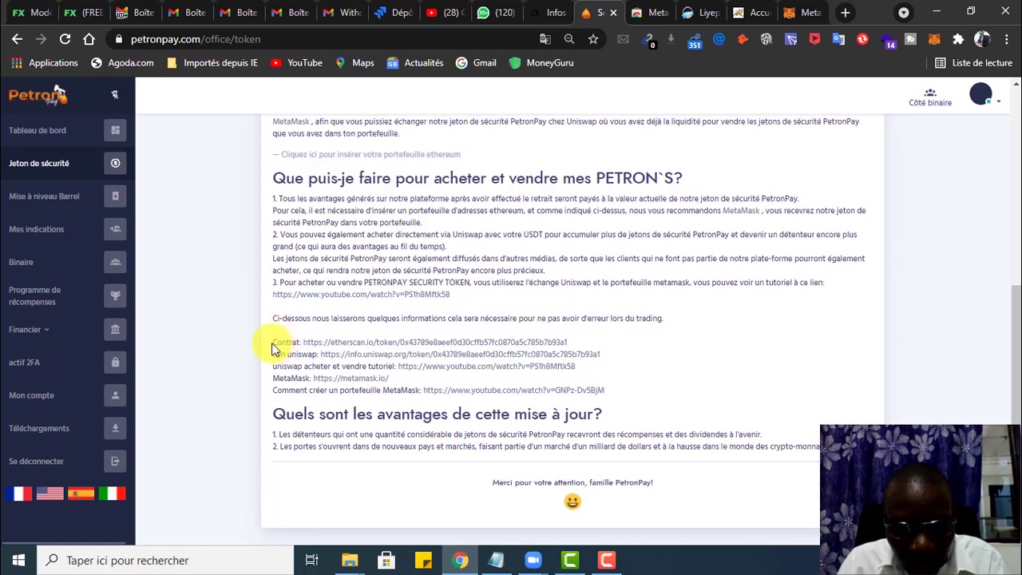
# Step: Open the PETRON Pay Security Token contract on Etherscan, then close that tab to return
pyautogui.moveTo(271, 347); pyautogui.dragTo(303, 345)
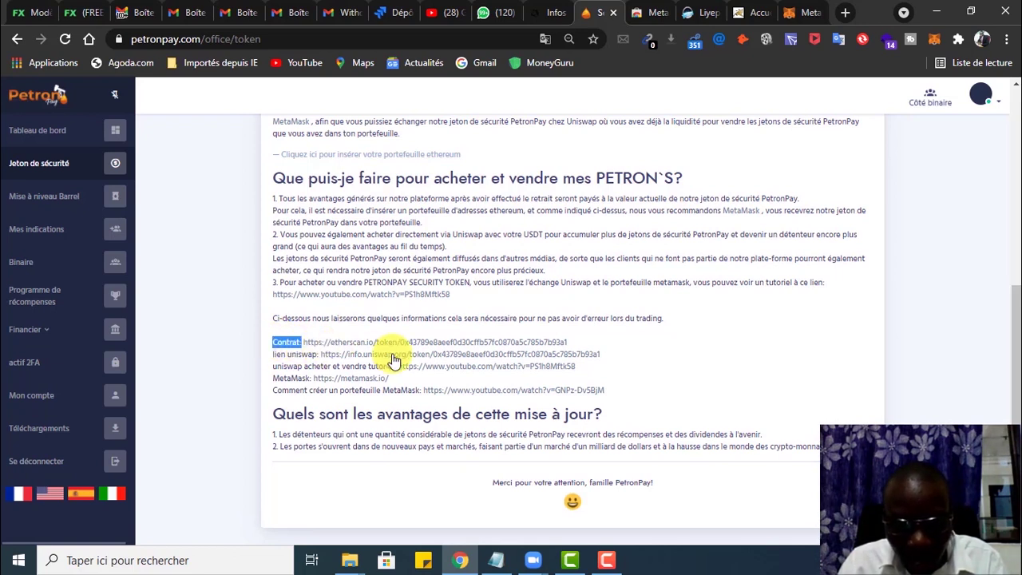
pyautogui.click(515, 345)
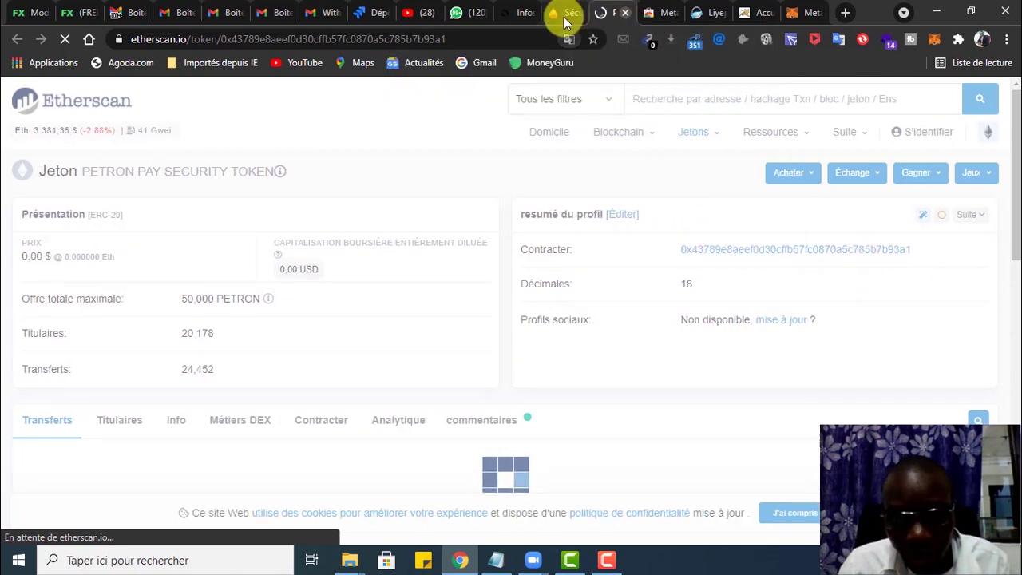
pyautogui.hotkey('ctrl', 'w')
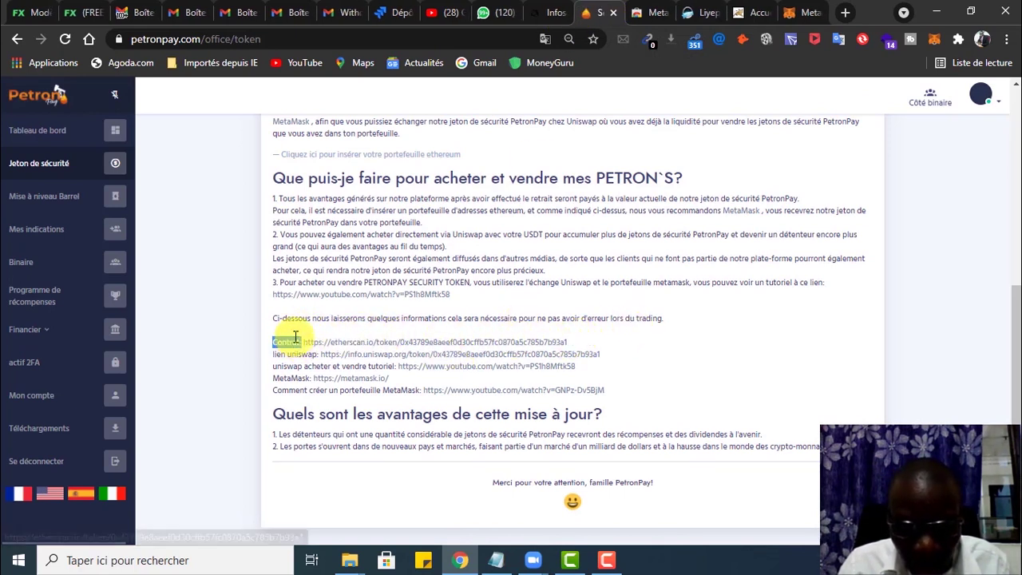
pyautogui.scroll(1, 349, 295)
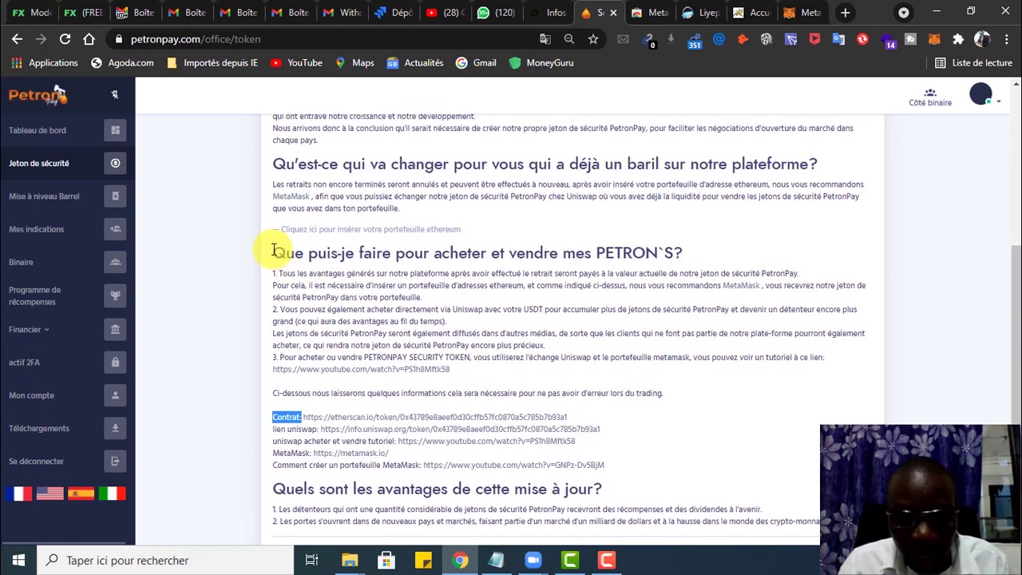